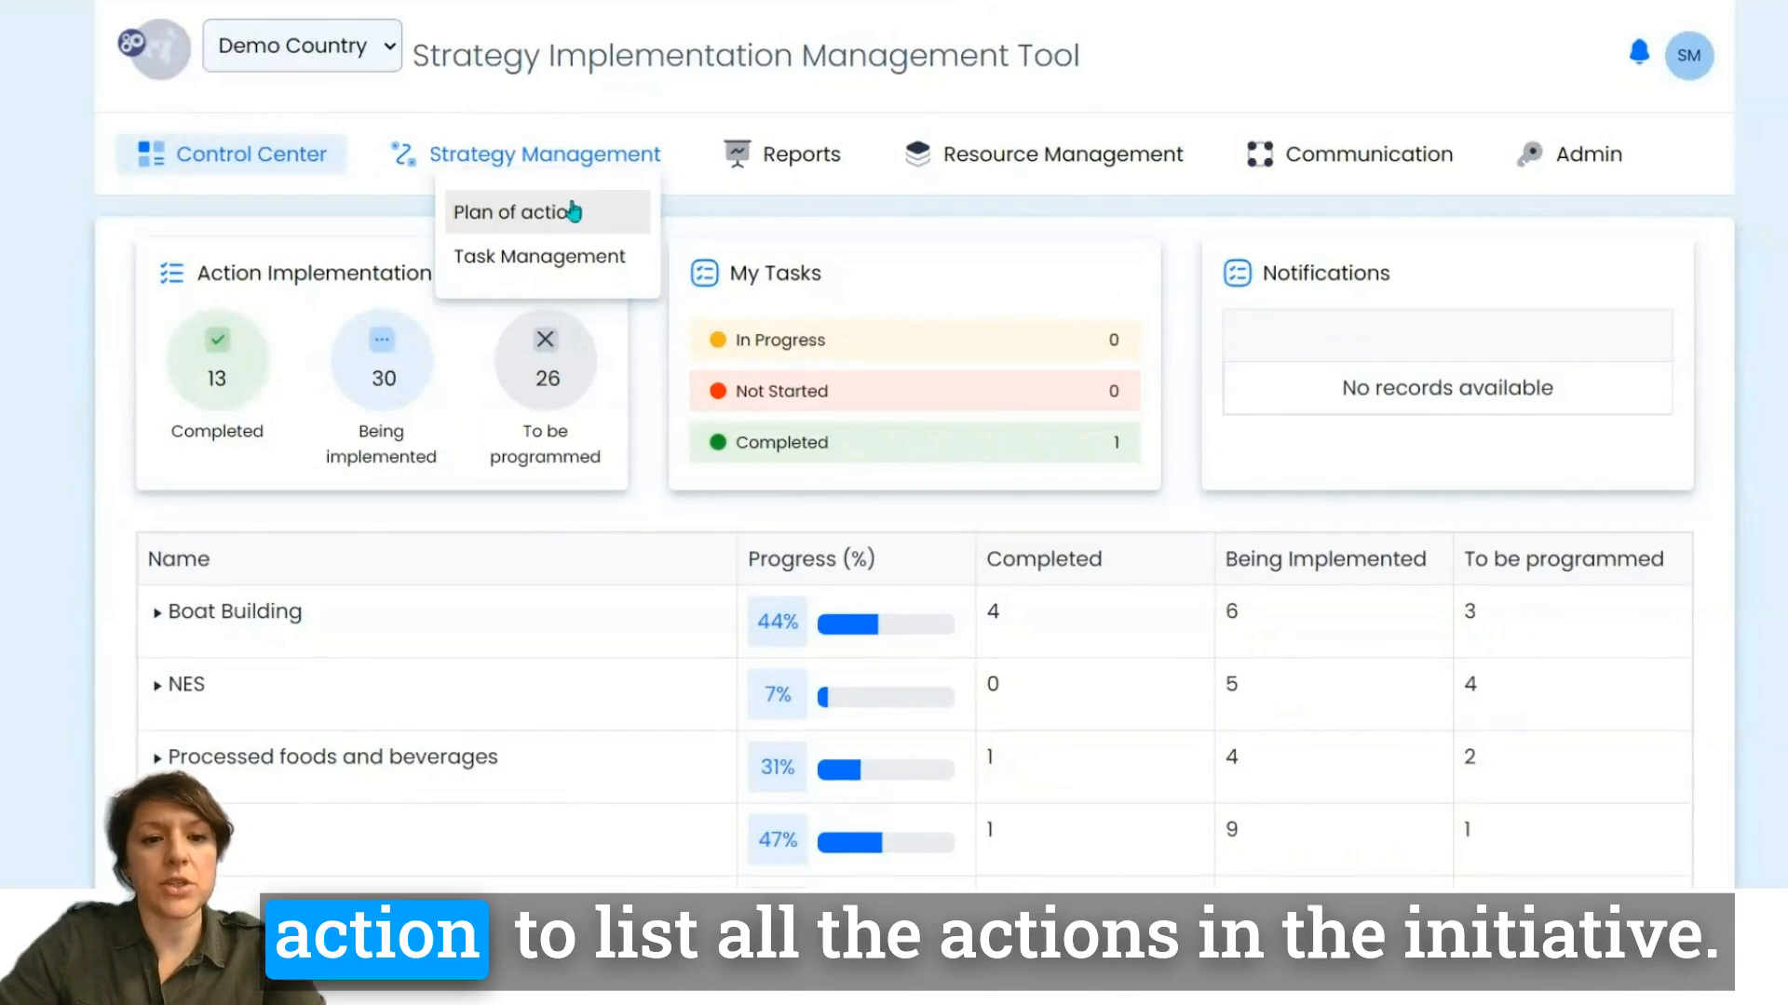
Open the plan of action to list all actions in the initiative.
click(570, 213)
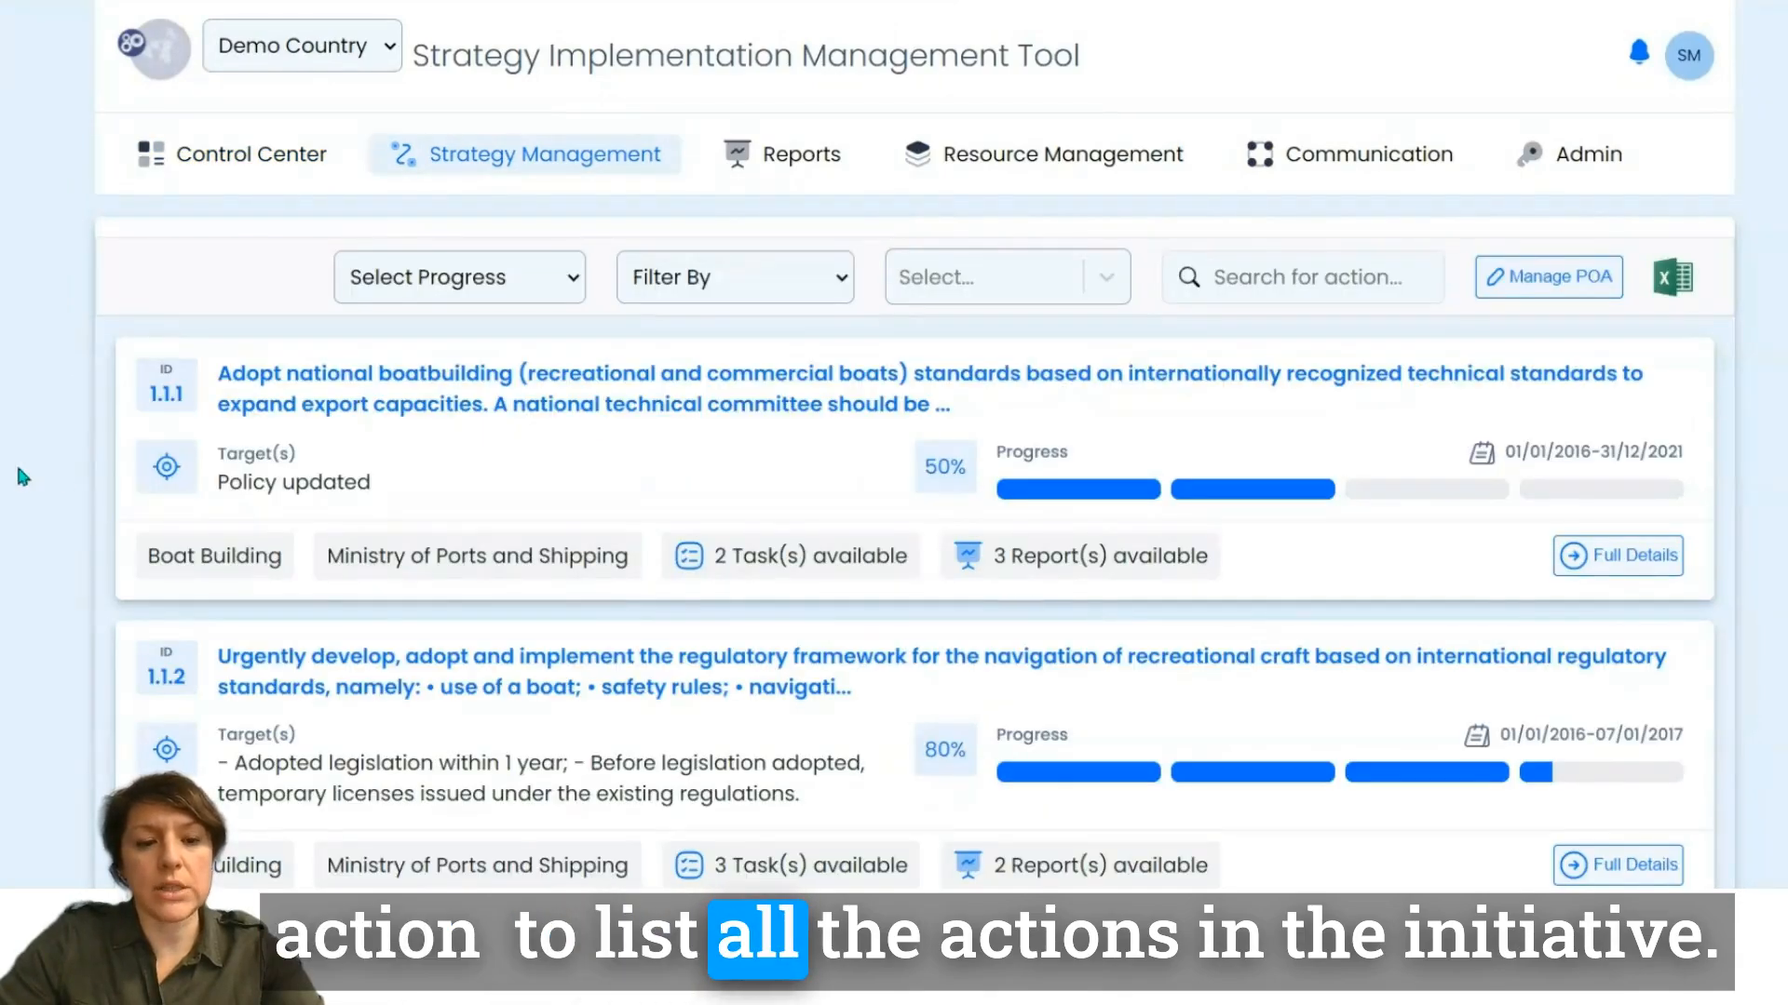
scroll(22, 477, down, 1)
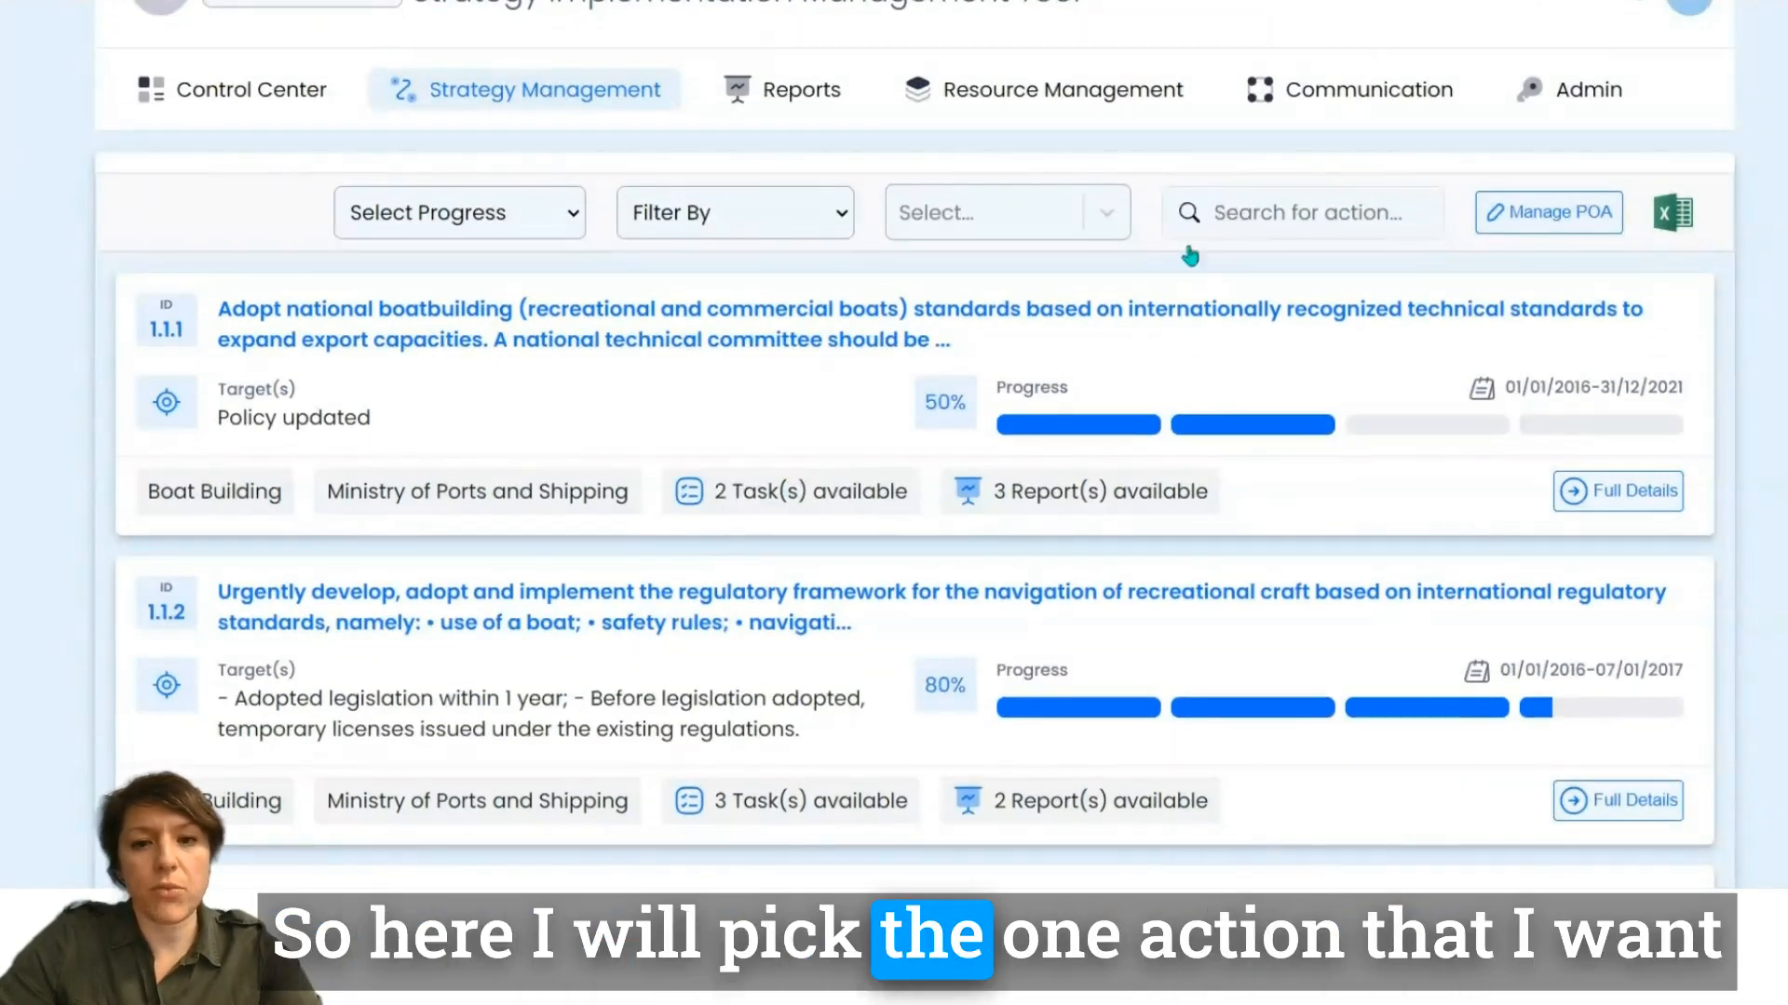
click(1309, 200)
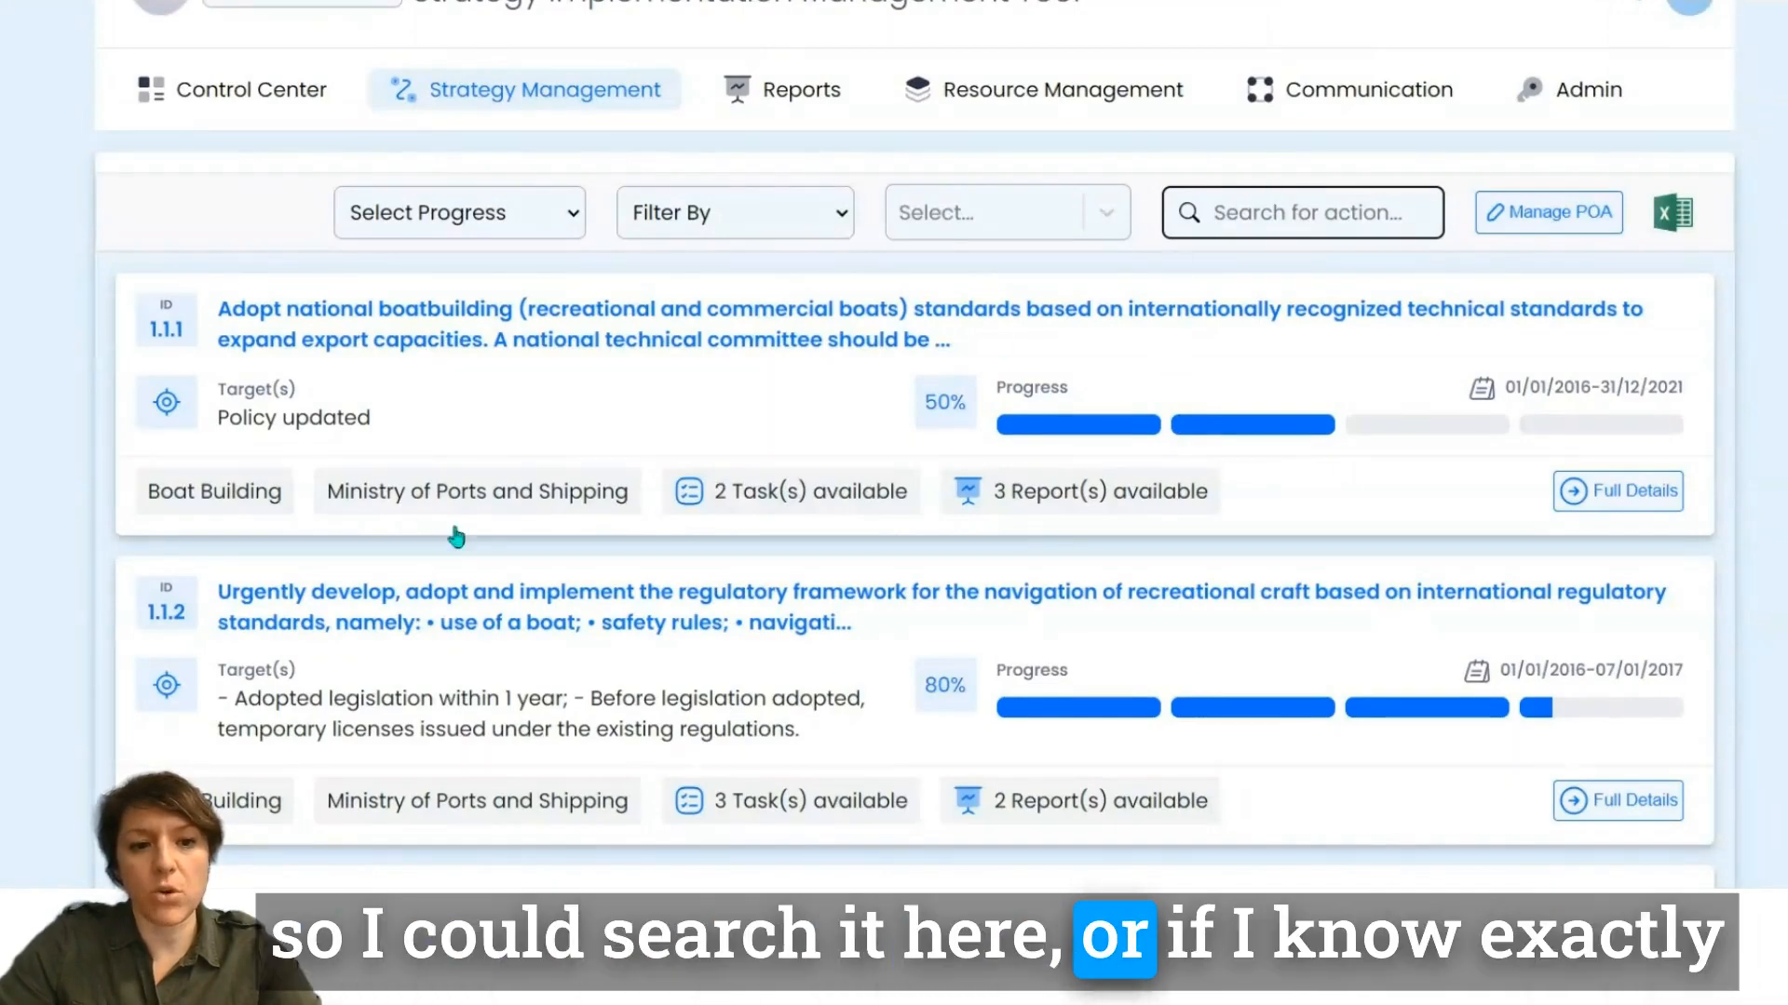
Open the full details of Wellness tourism action 2.2.1 on the standardization committee and view its general information.
scroll(417, 521, down, 3)
scroll(417, 526, down, 20)
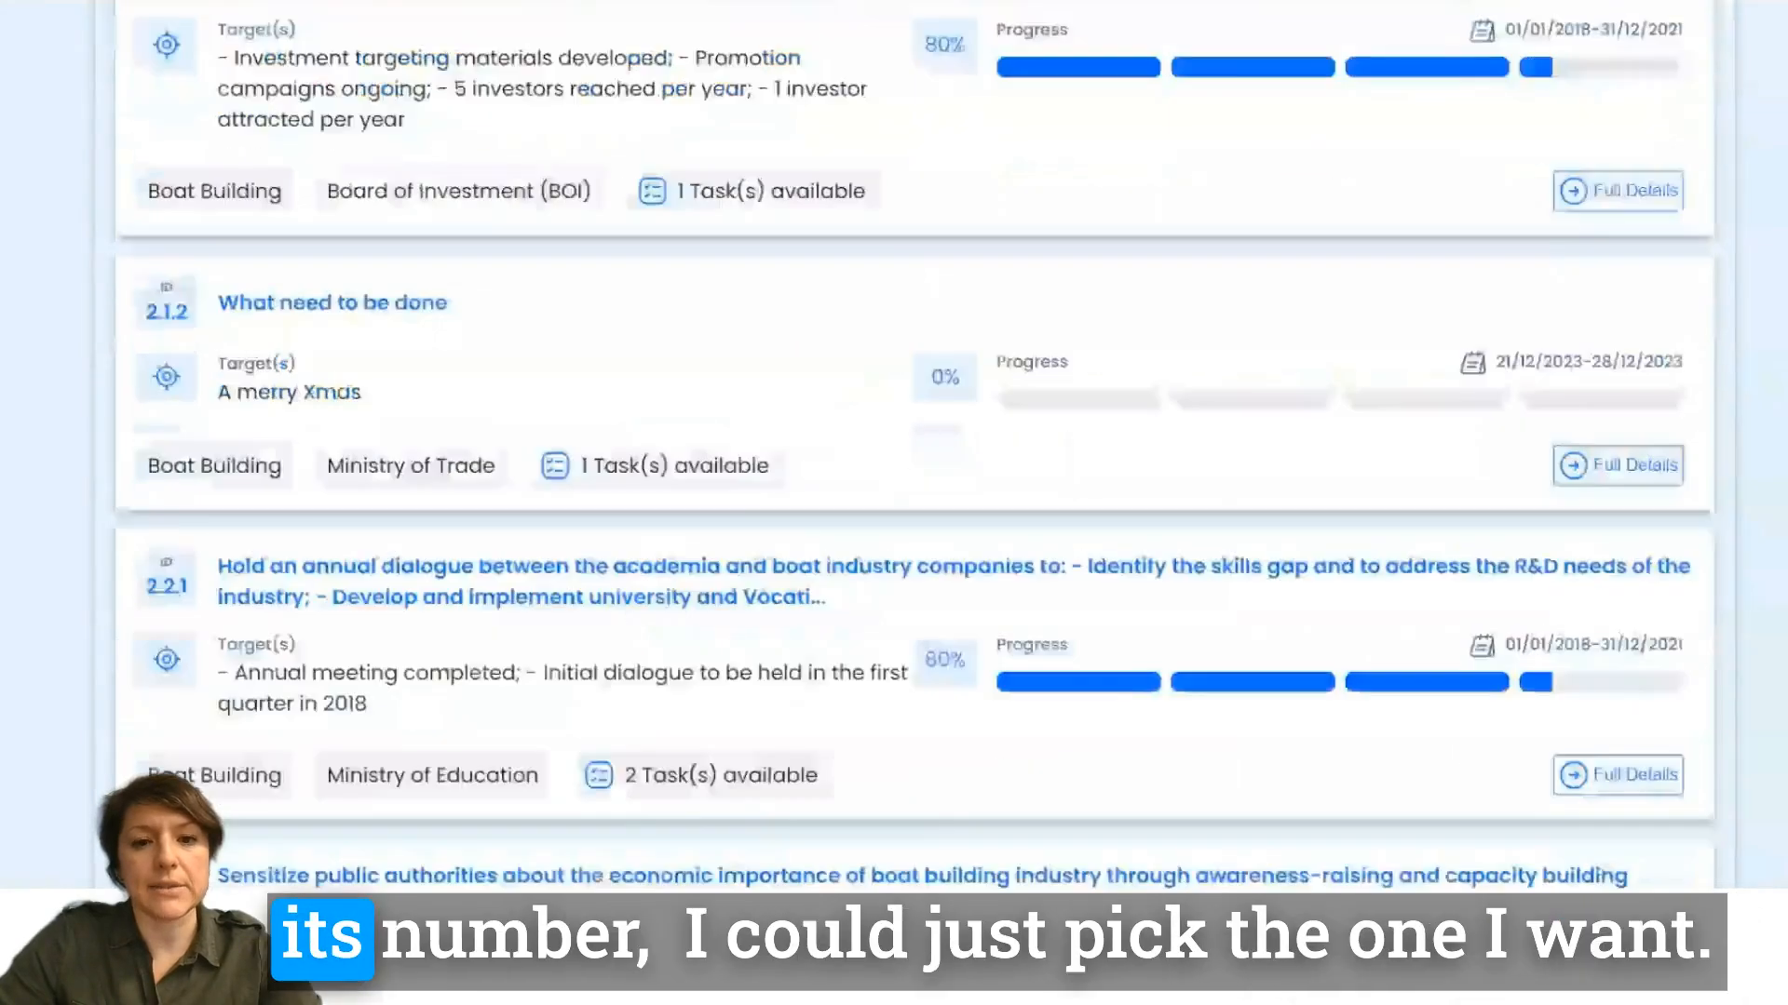
scroll(894, 447, down, 3)
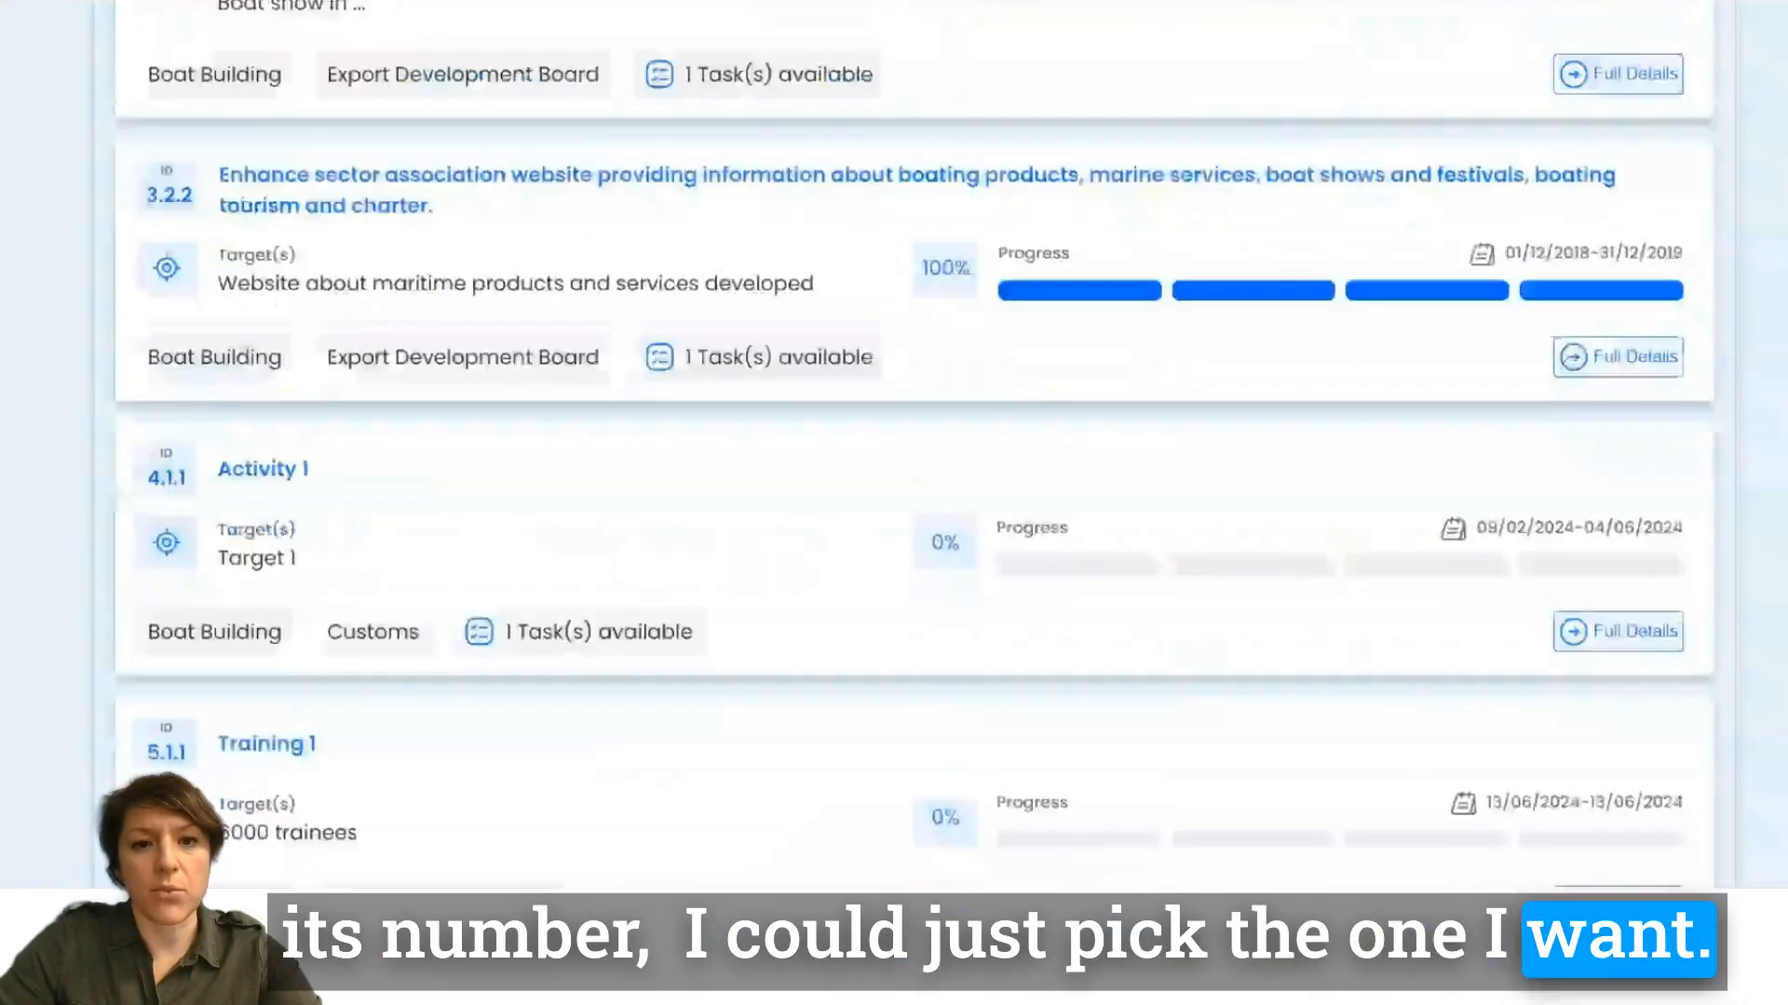
scroll(894, 447, up, 3)
scroll(894, 447, down, 9)
scroll(894, 447, down, 15)
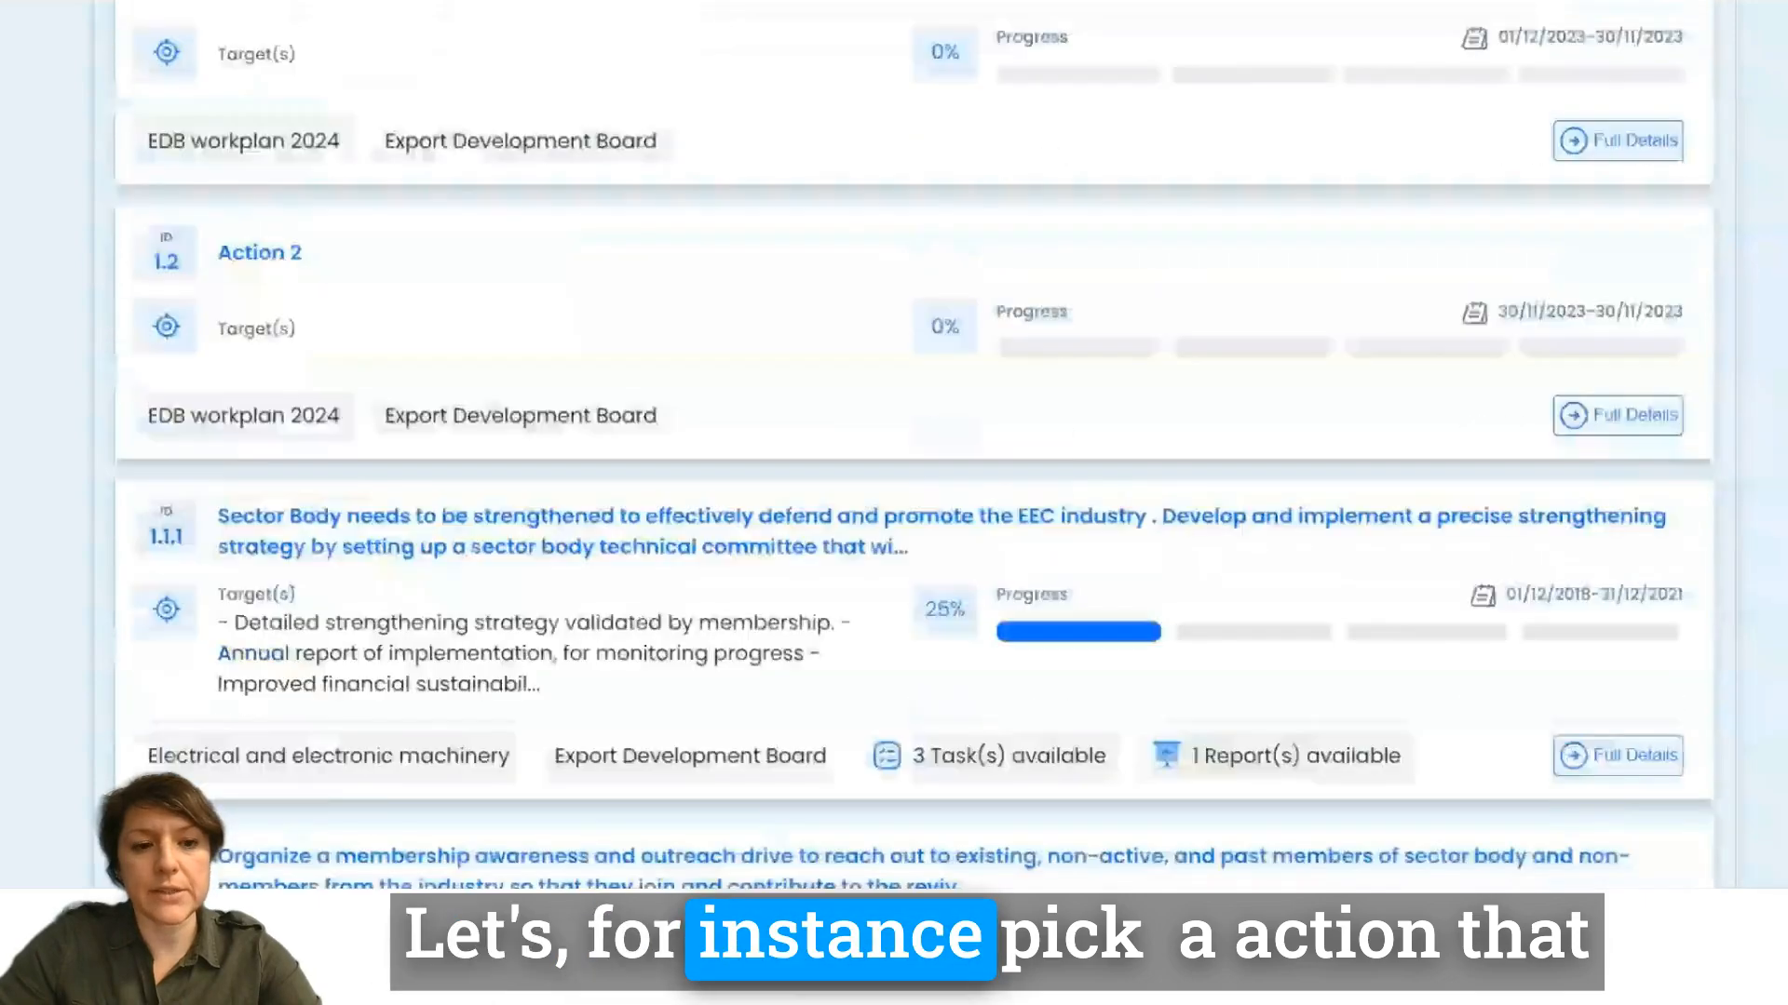
scroll(1129, 611, down, 5)
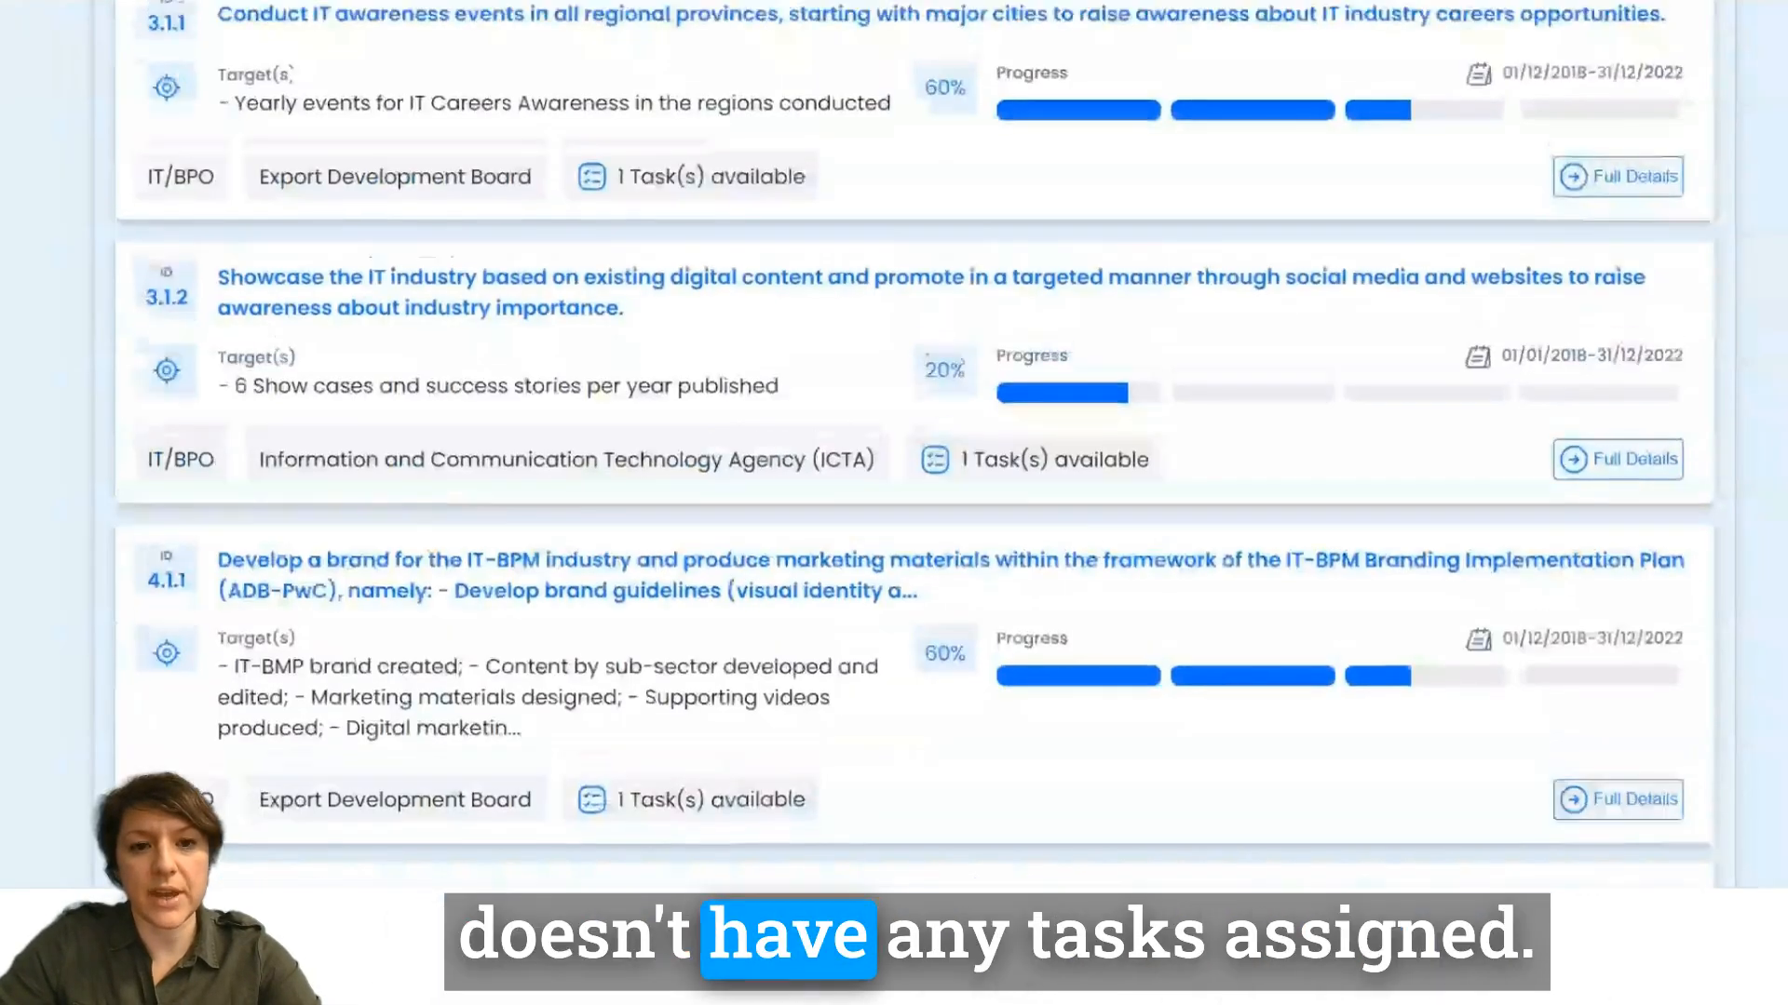
scroll(894, 447, up, 12)
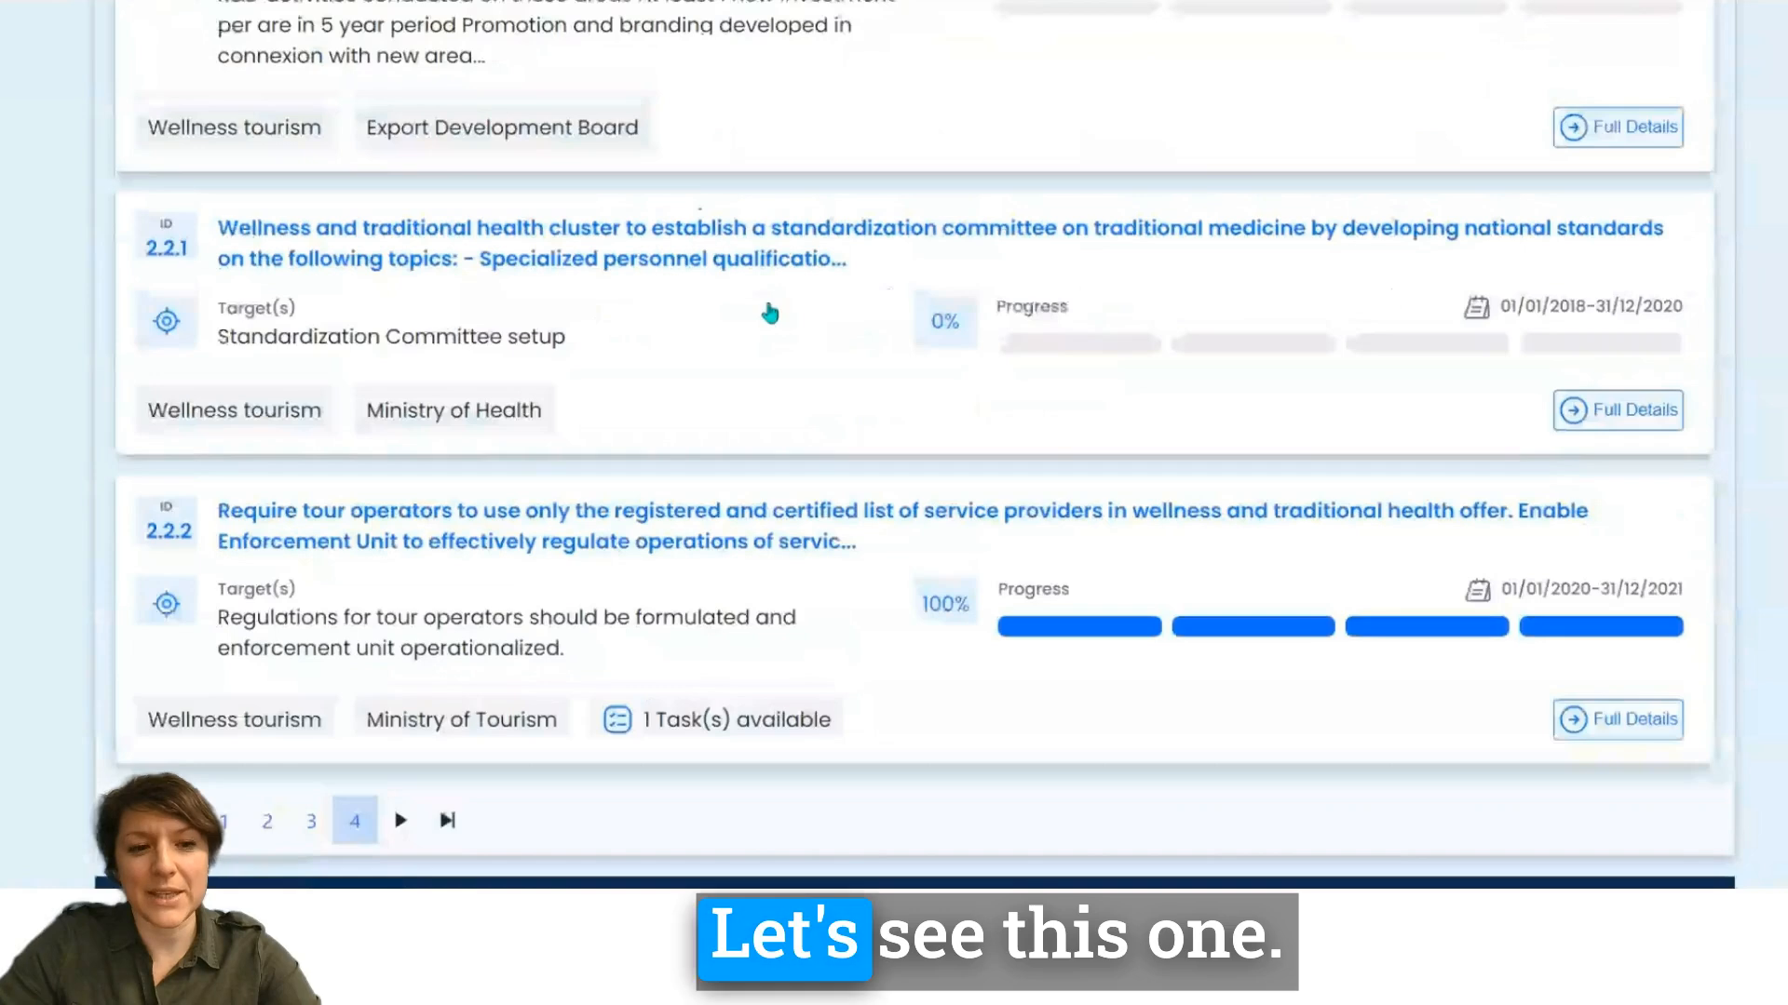
click(1584, 410)
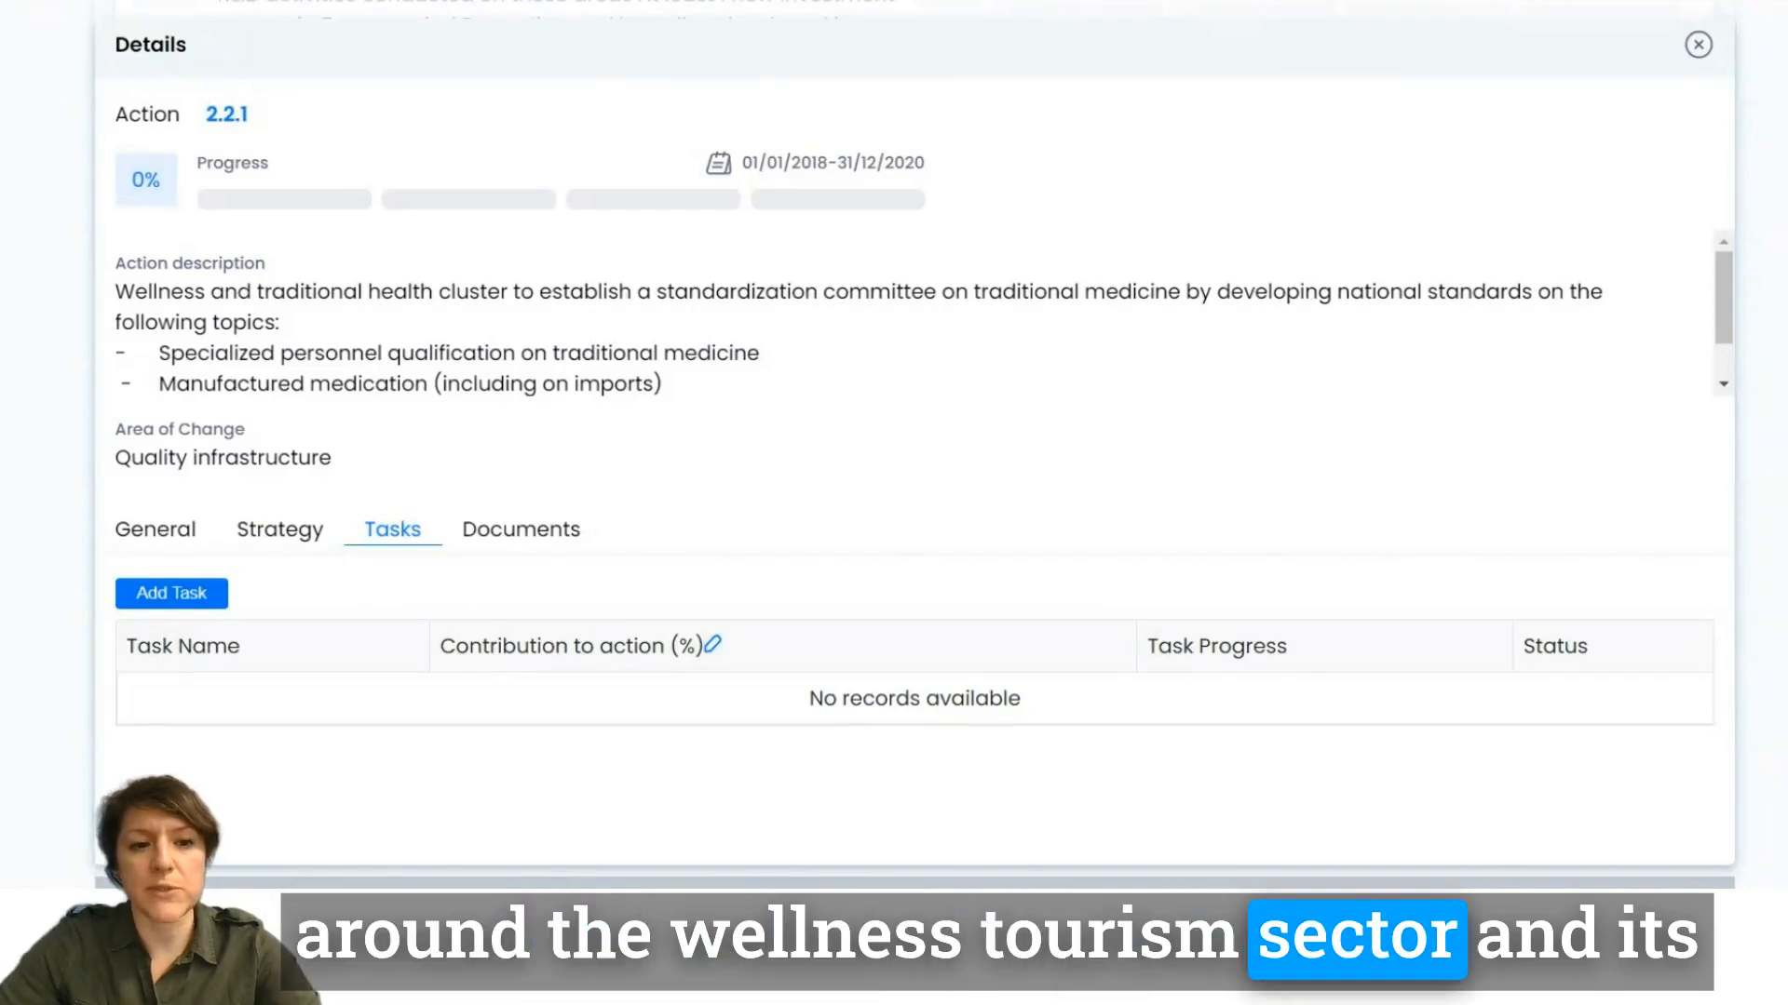
click(167, 533)
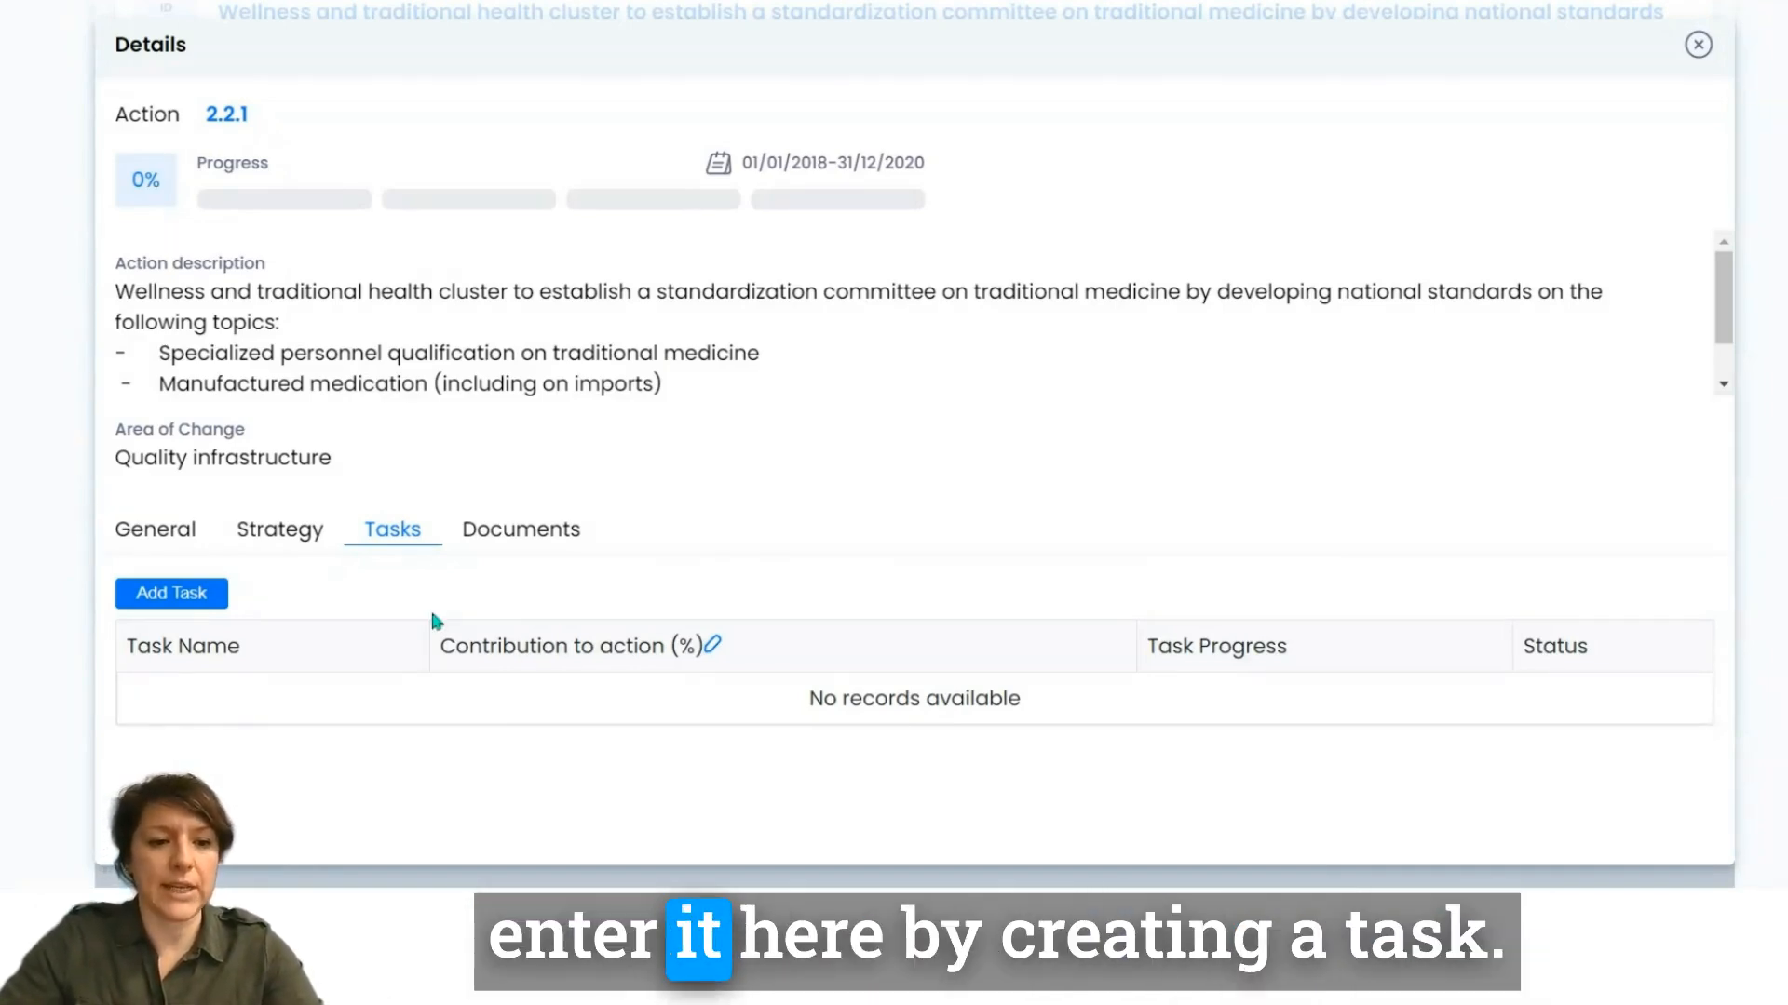
Add a task to the action with the description "Training on standardization to the Ministry of tourism. Supported through an international project.".
click(192, 593)
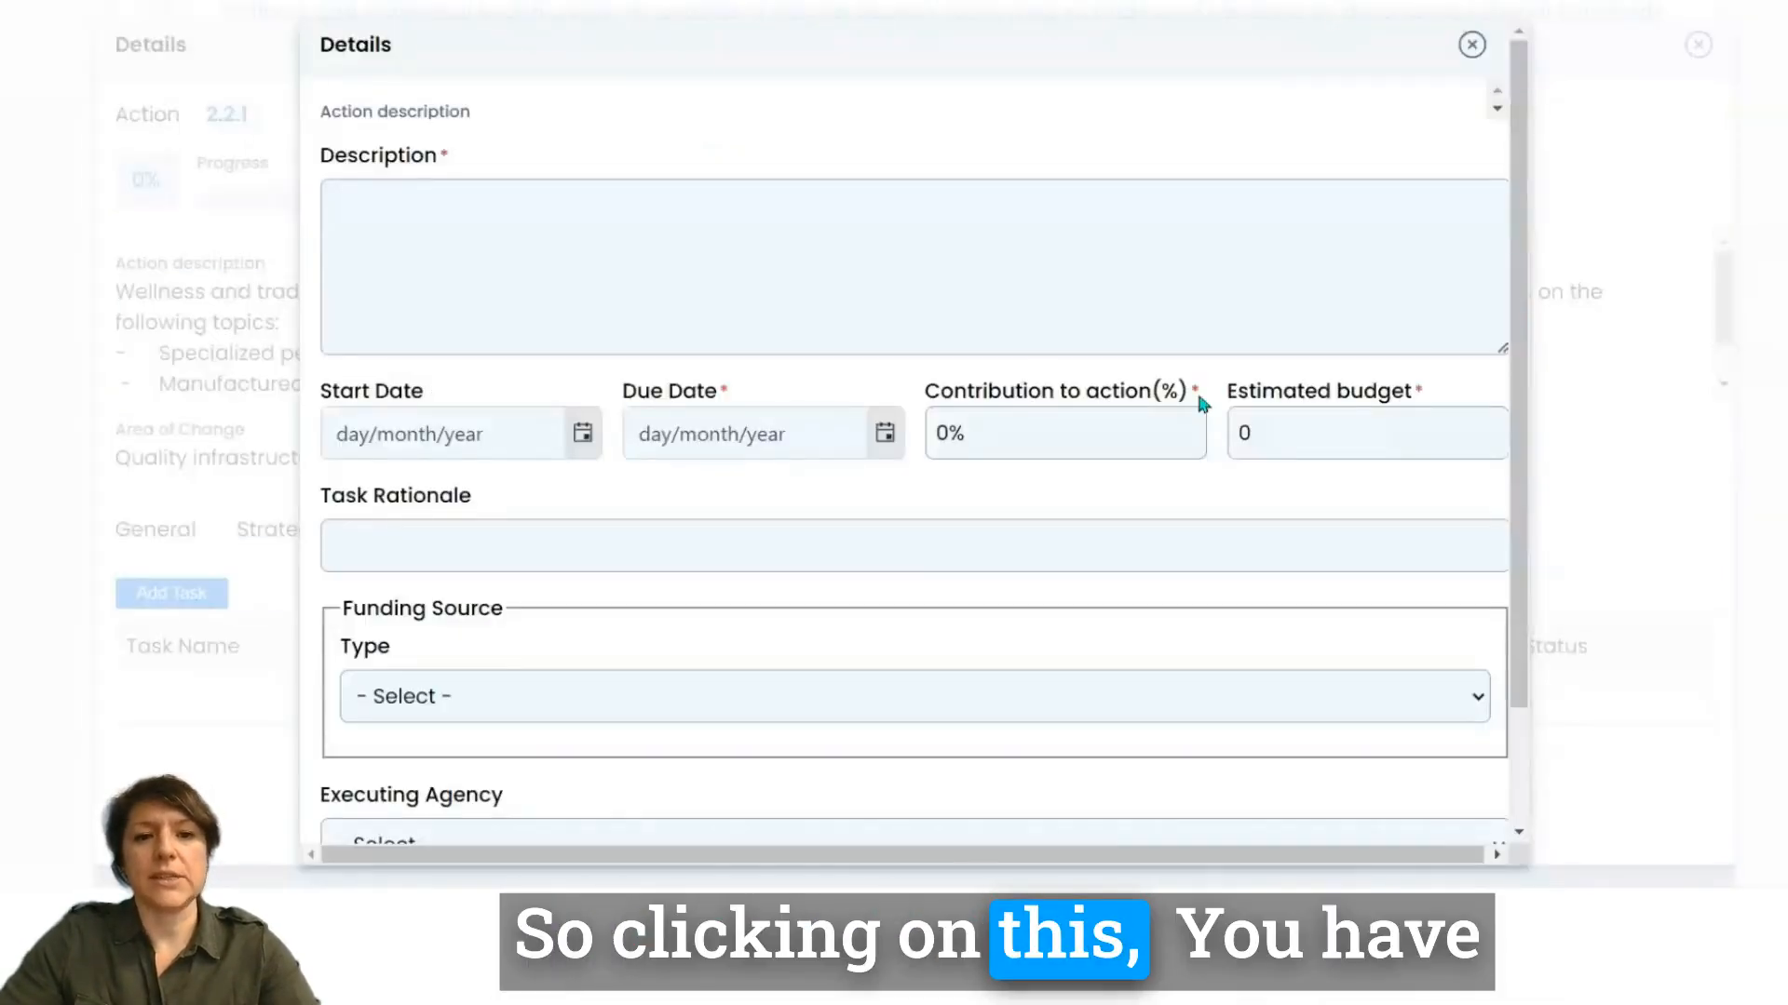
scroll(1022, 279, down, 1)
click(903, 198)
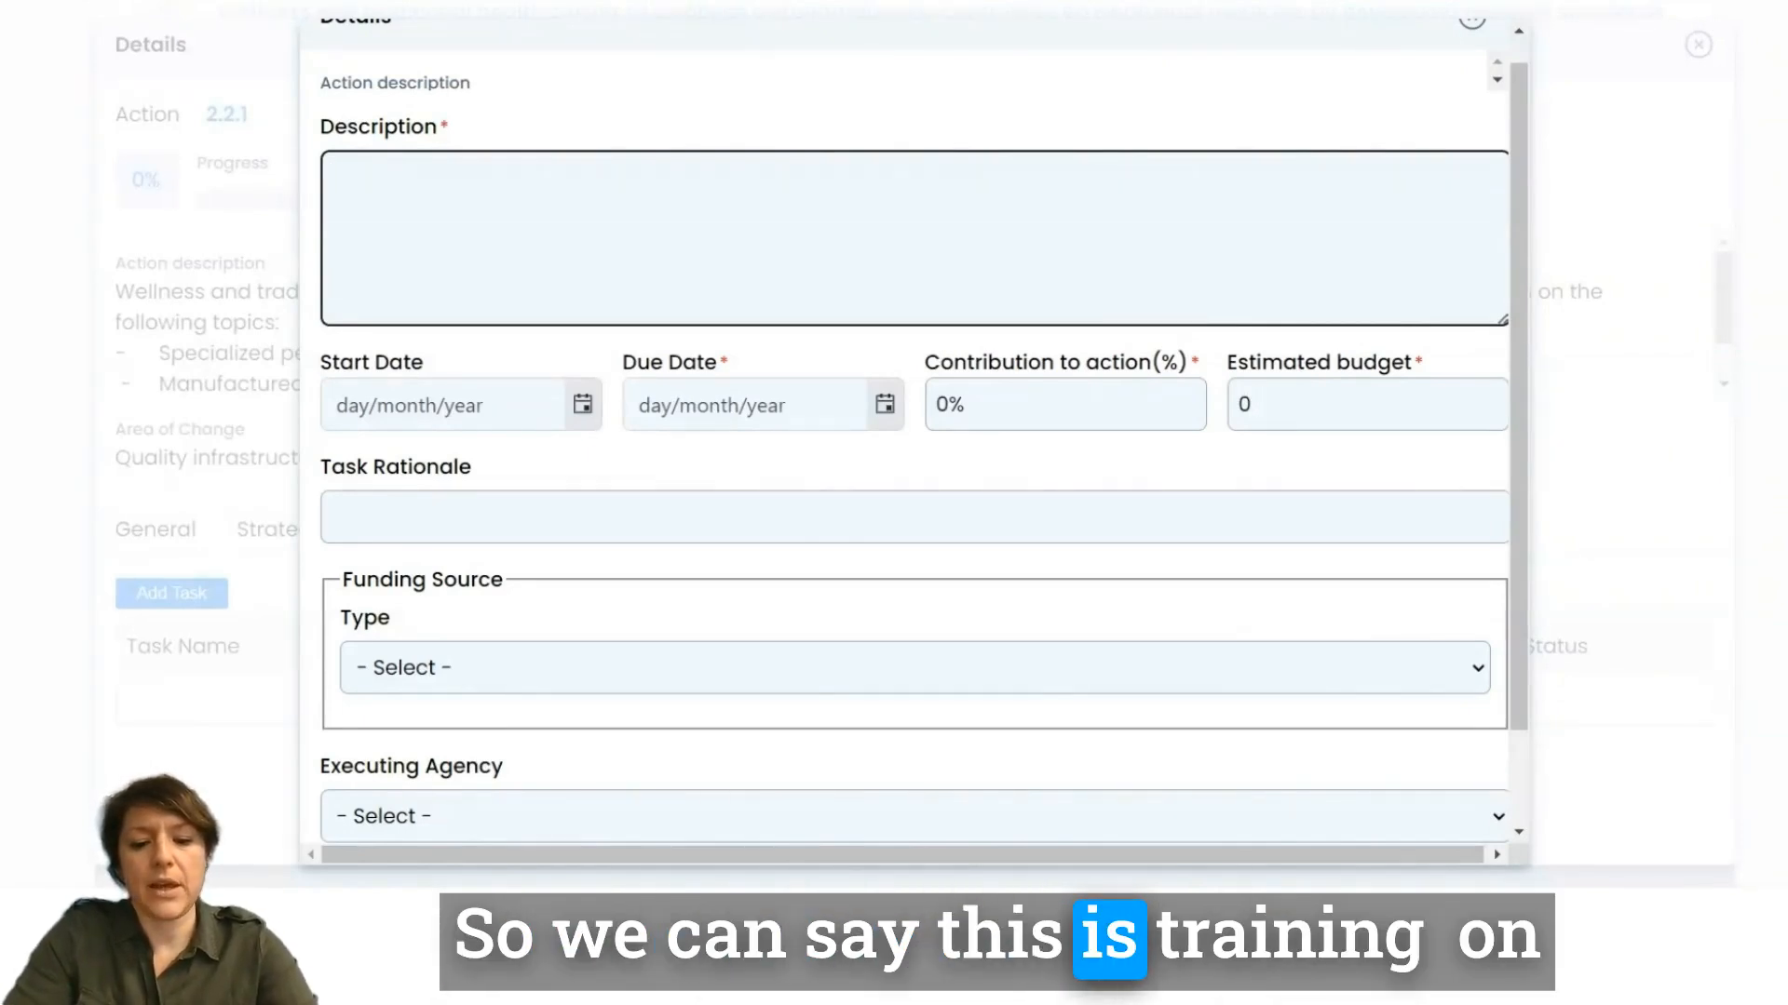
text(ng on )
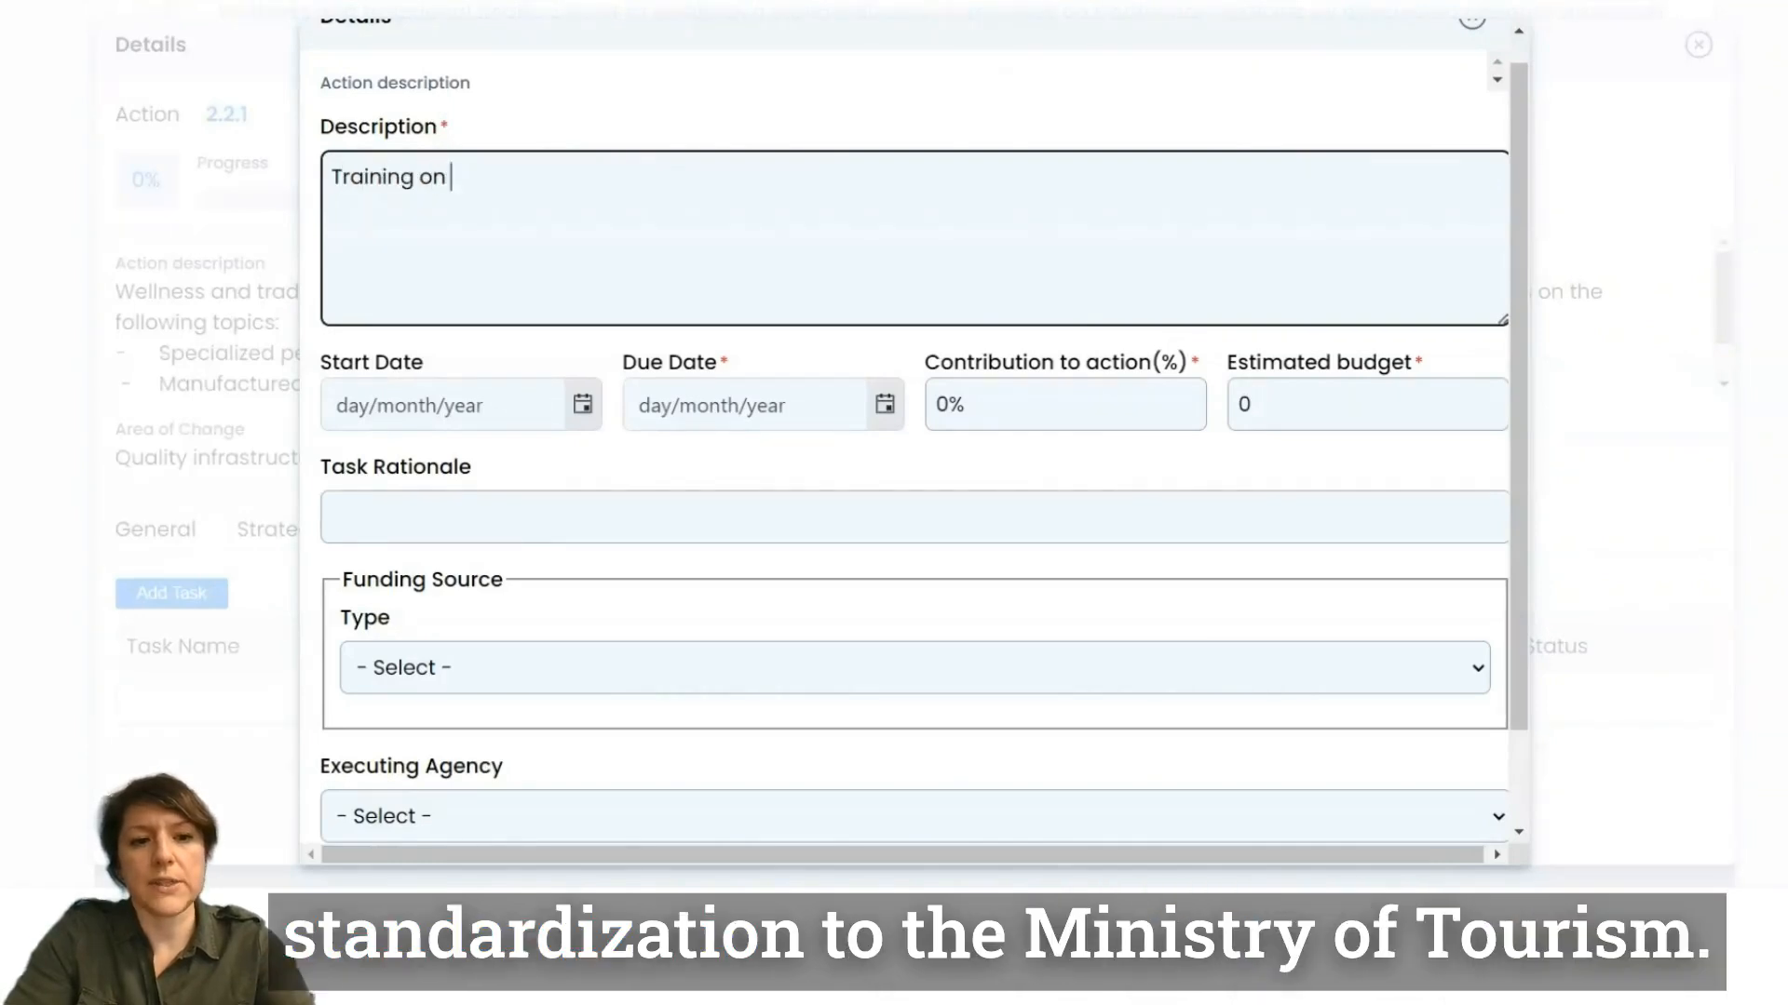
text(standardizat)
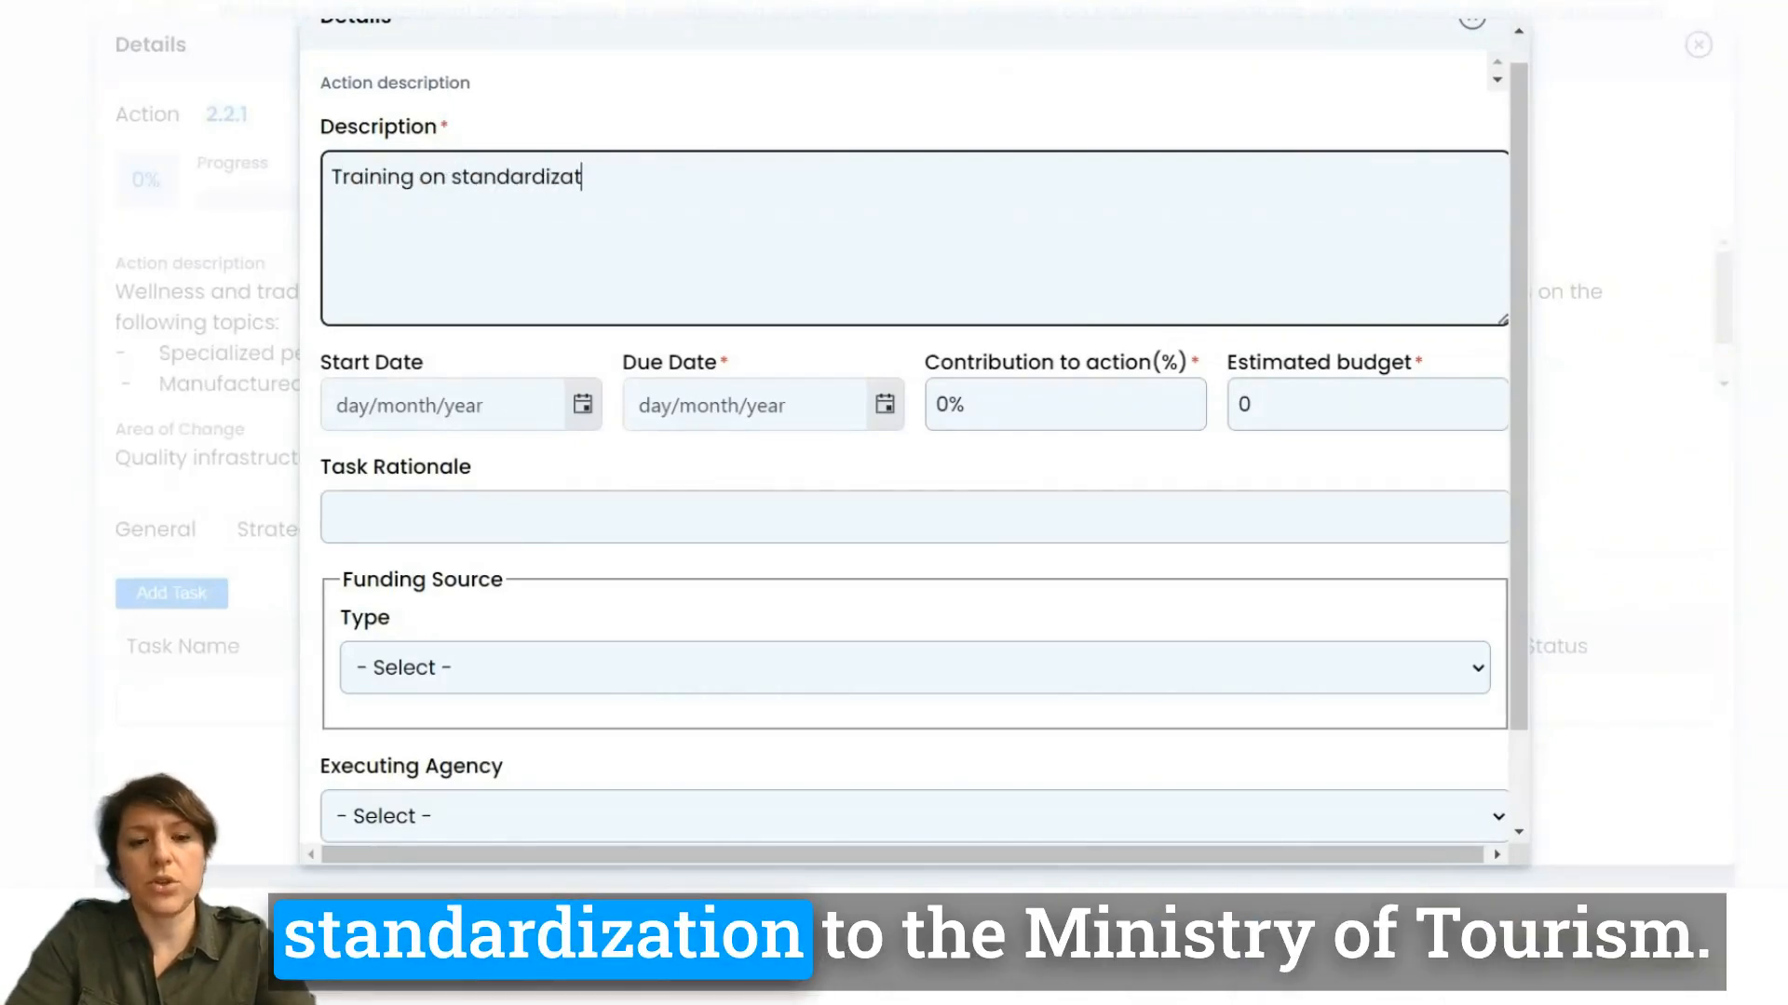
text(ion to the Mi)
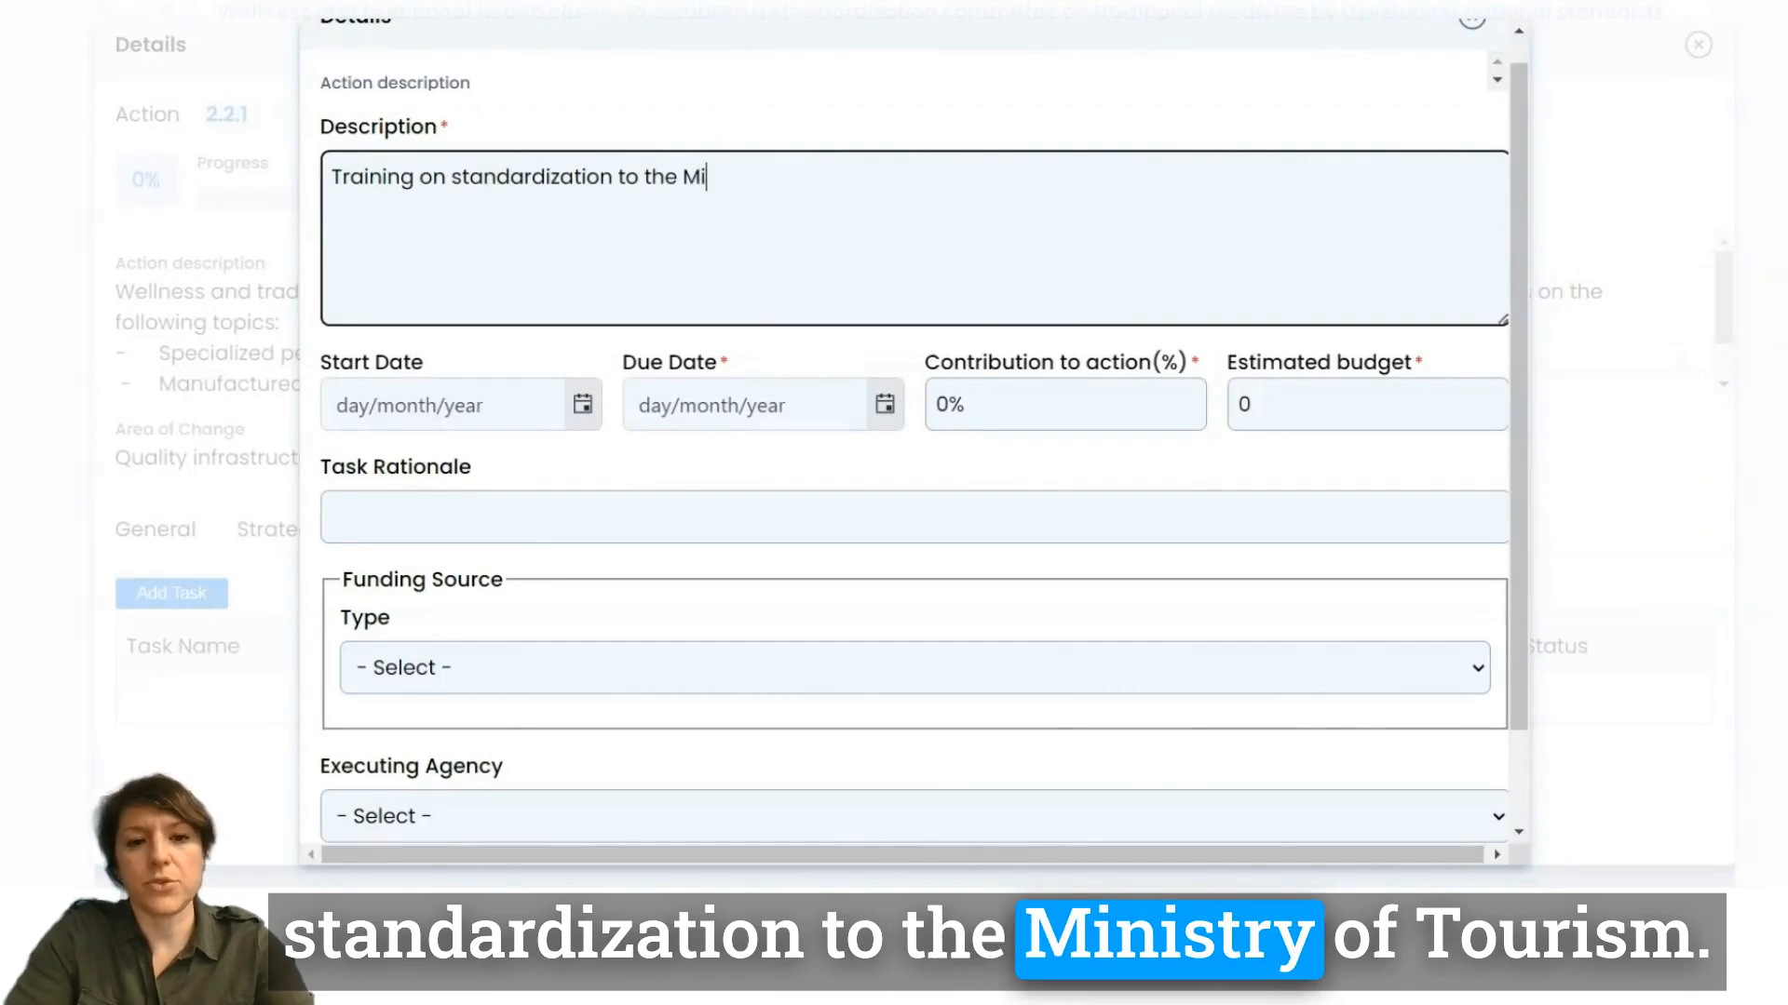
text(nistry of tourism. )
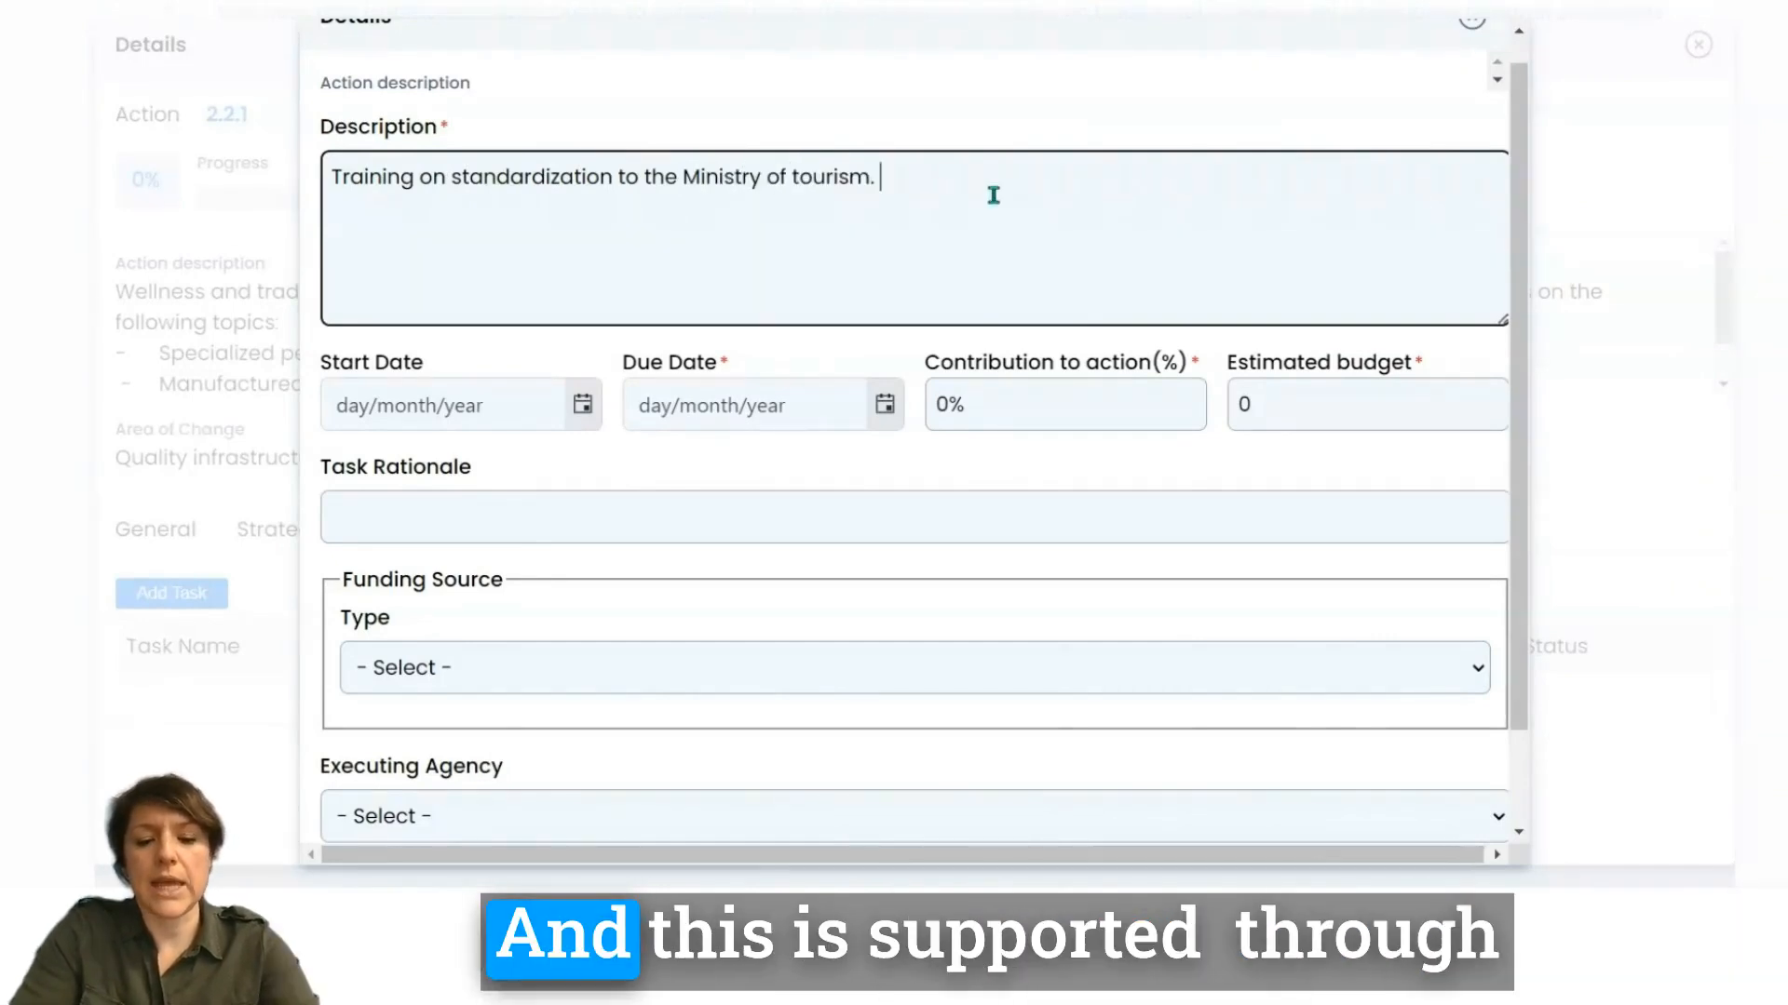
text(Supp)
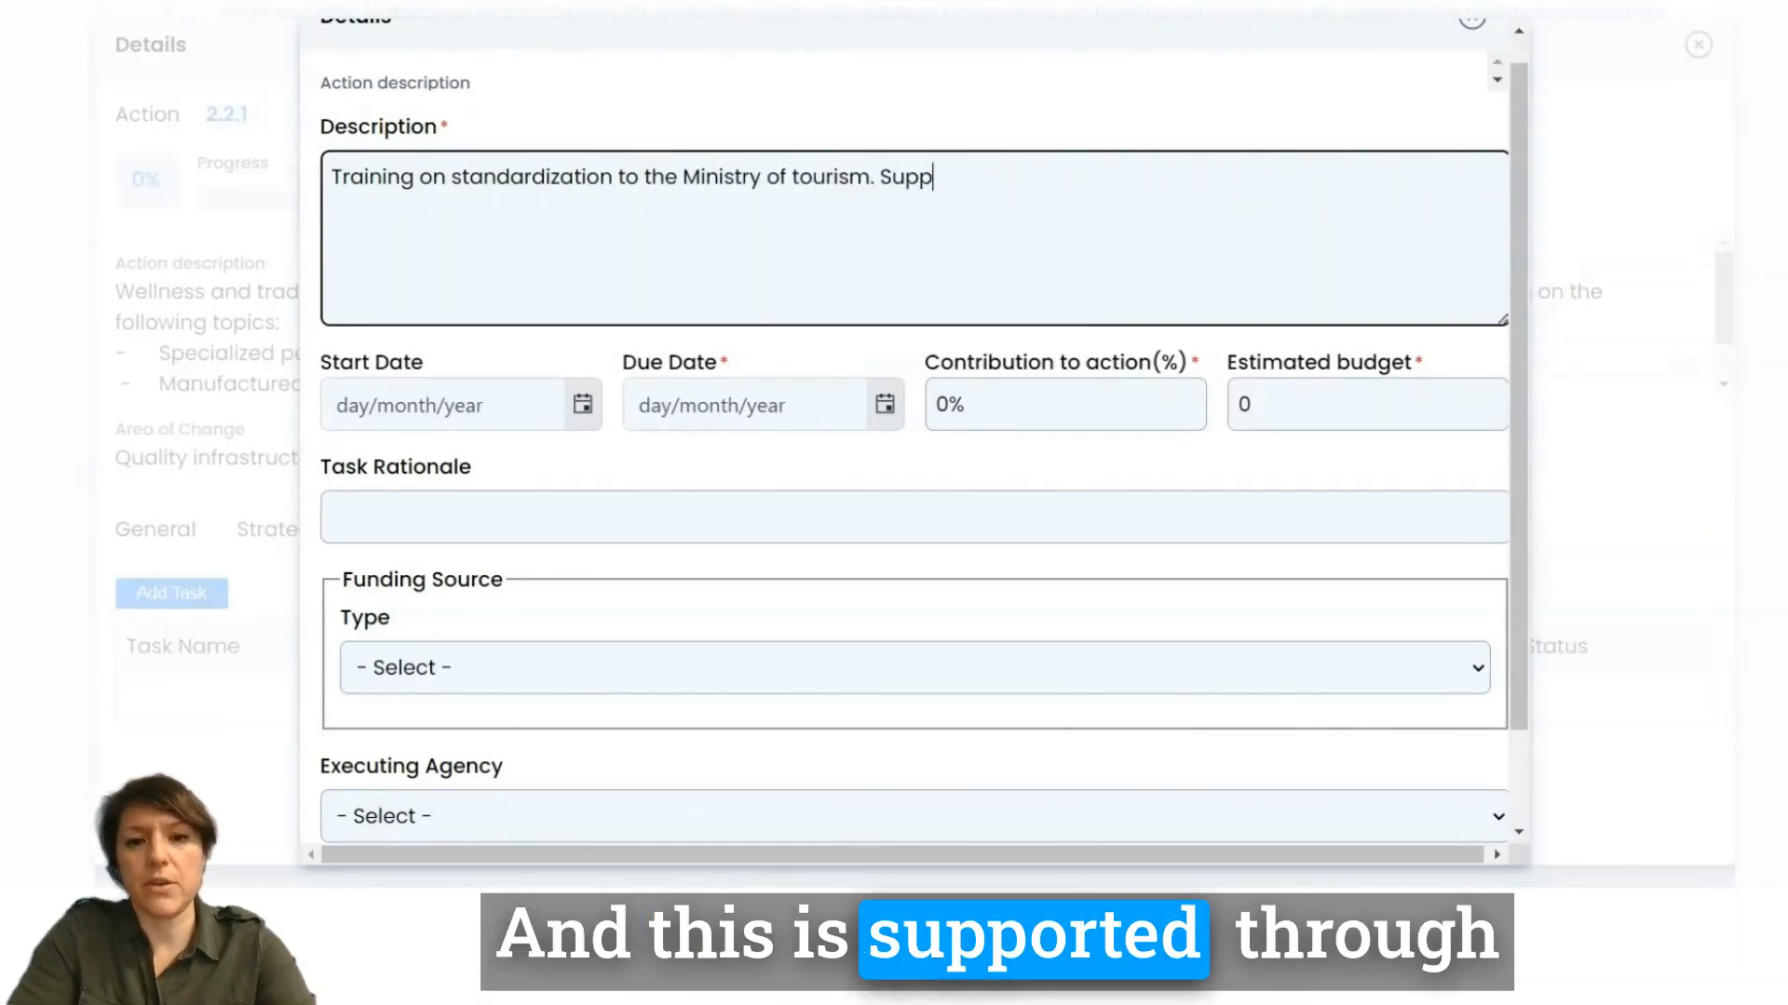
text(orted through an inte)
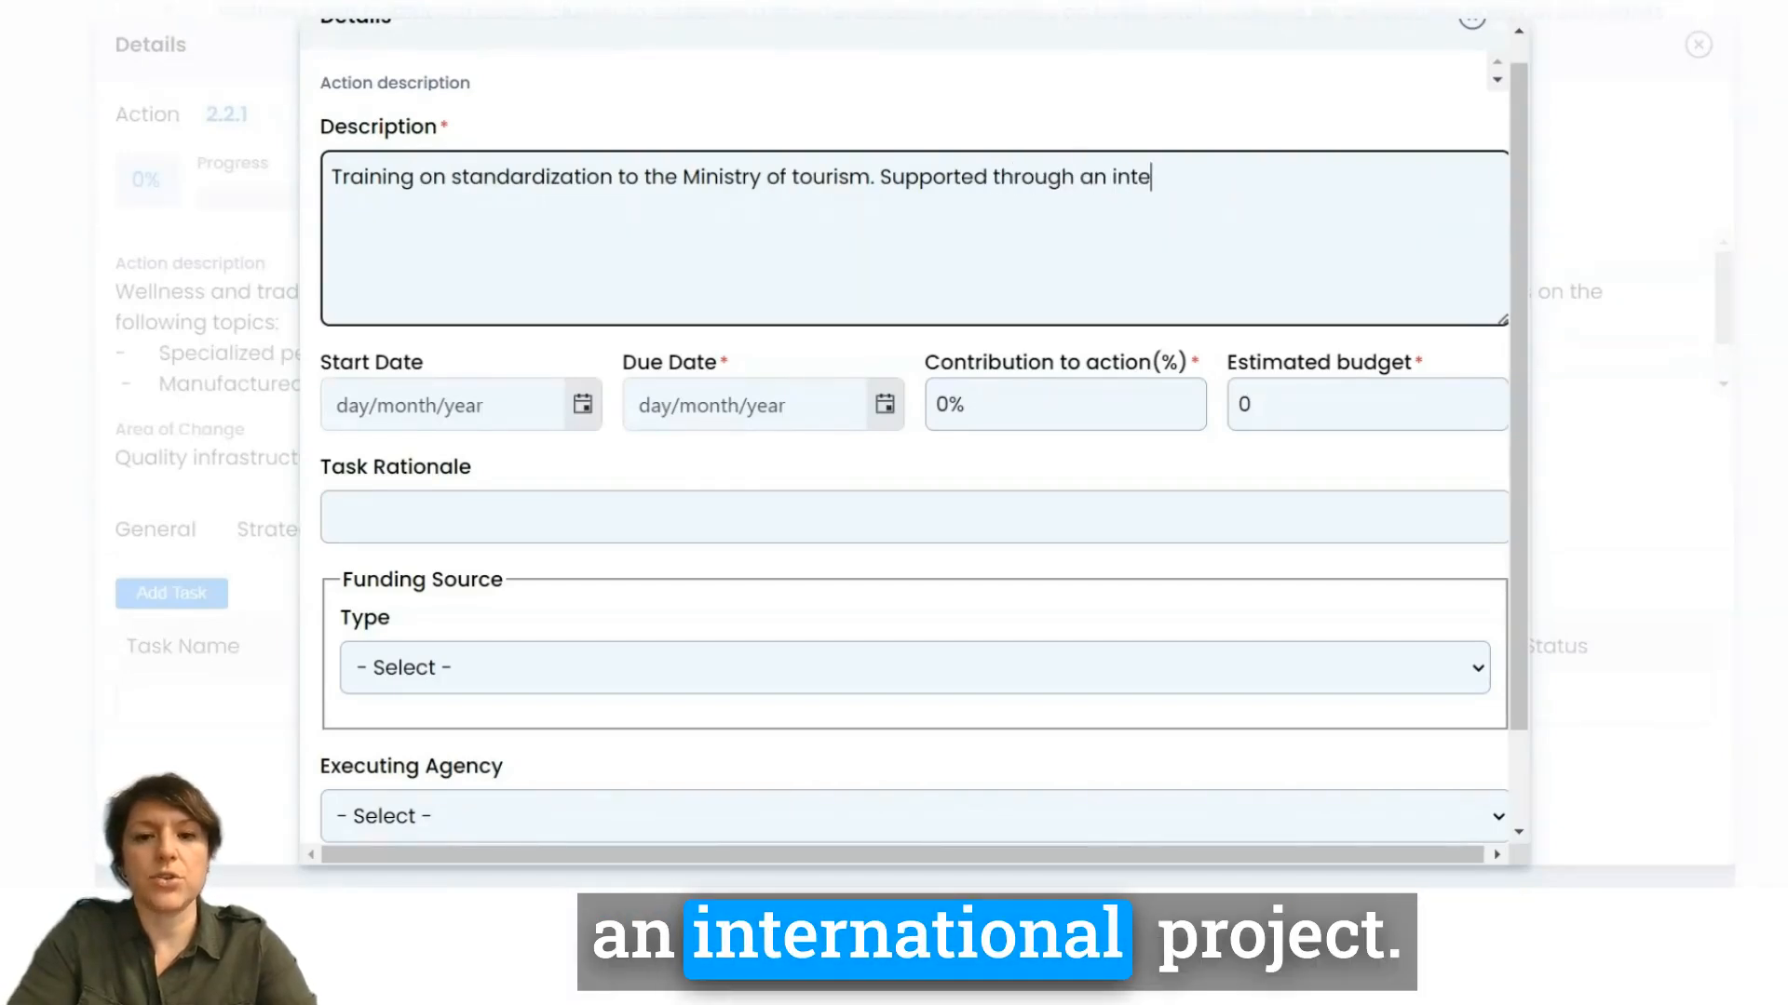
text(rnational project.)
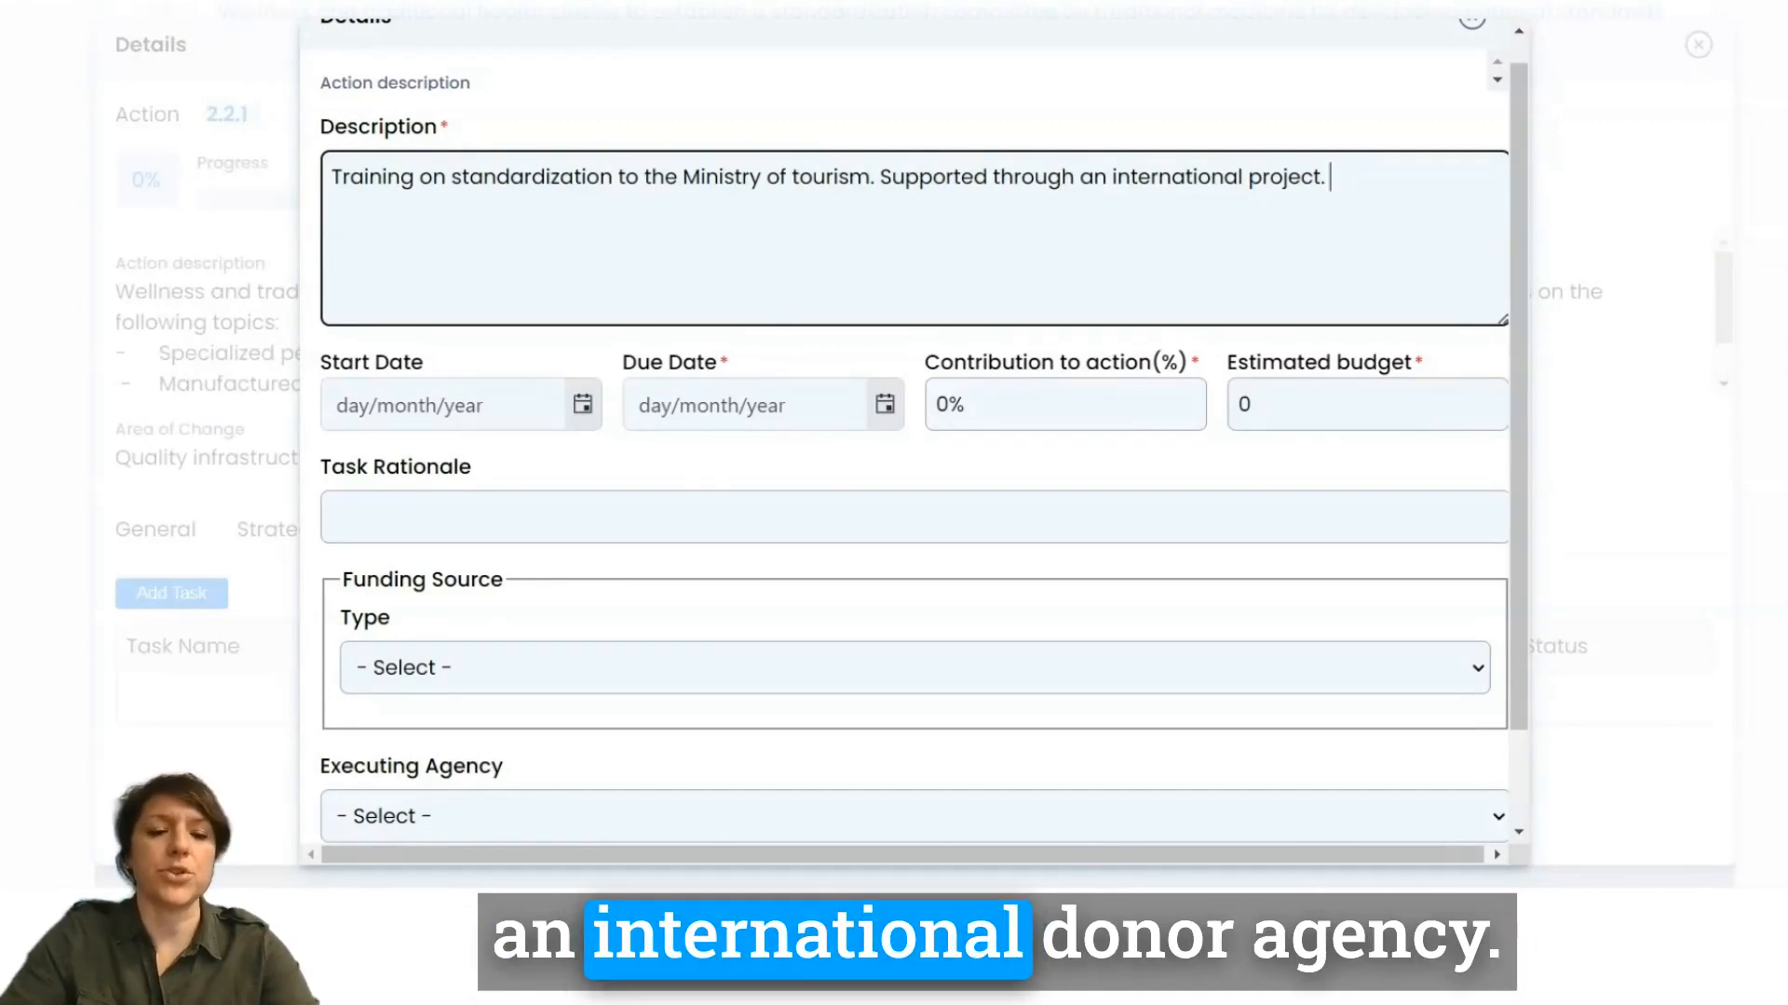
Set the task's start date to 03/03/2024 and its due date to 31/12/2024.
click(585, 404)
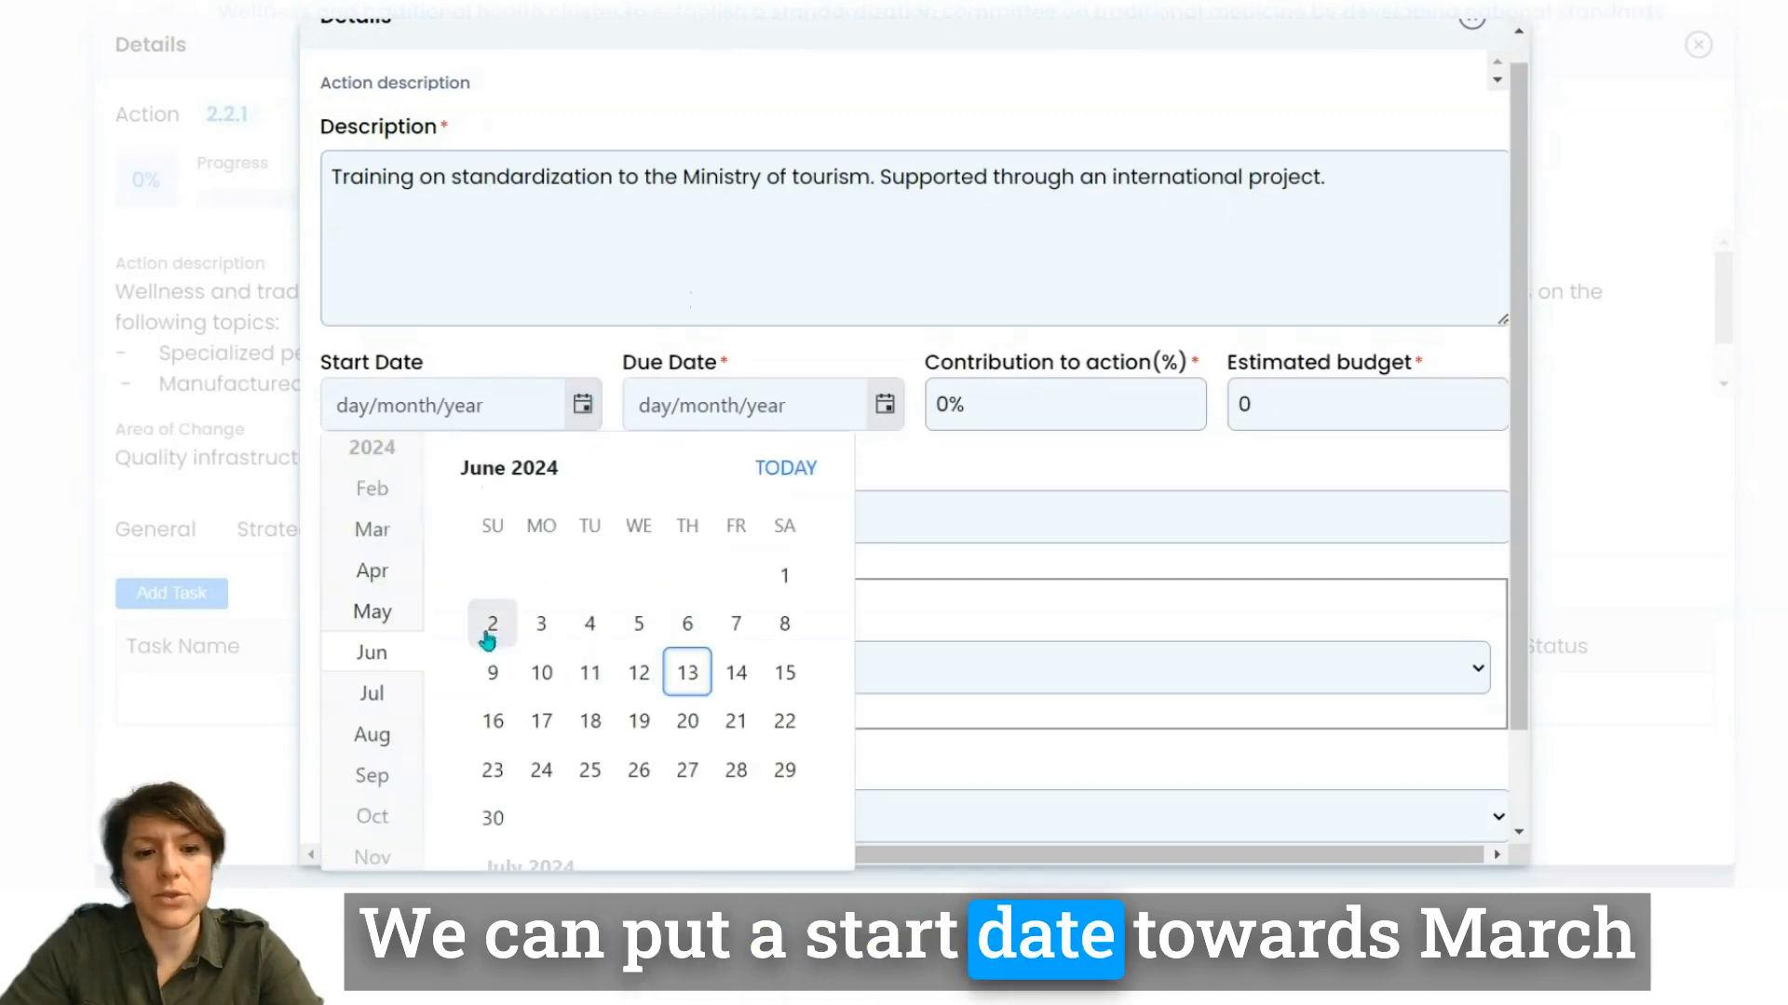
click(377, 531)
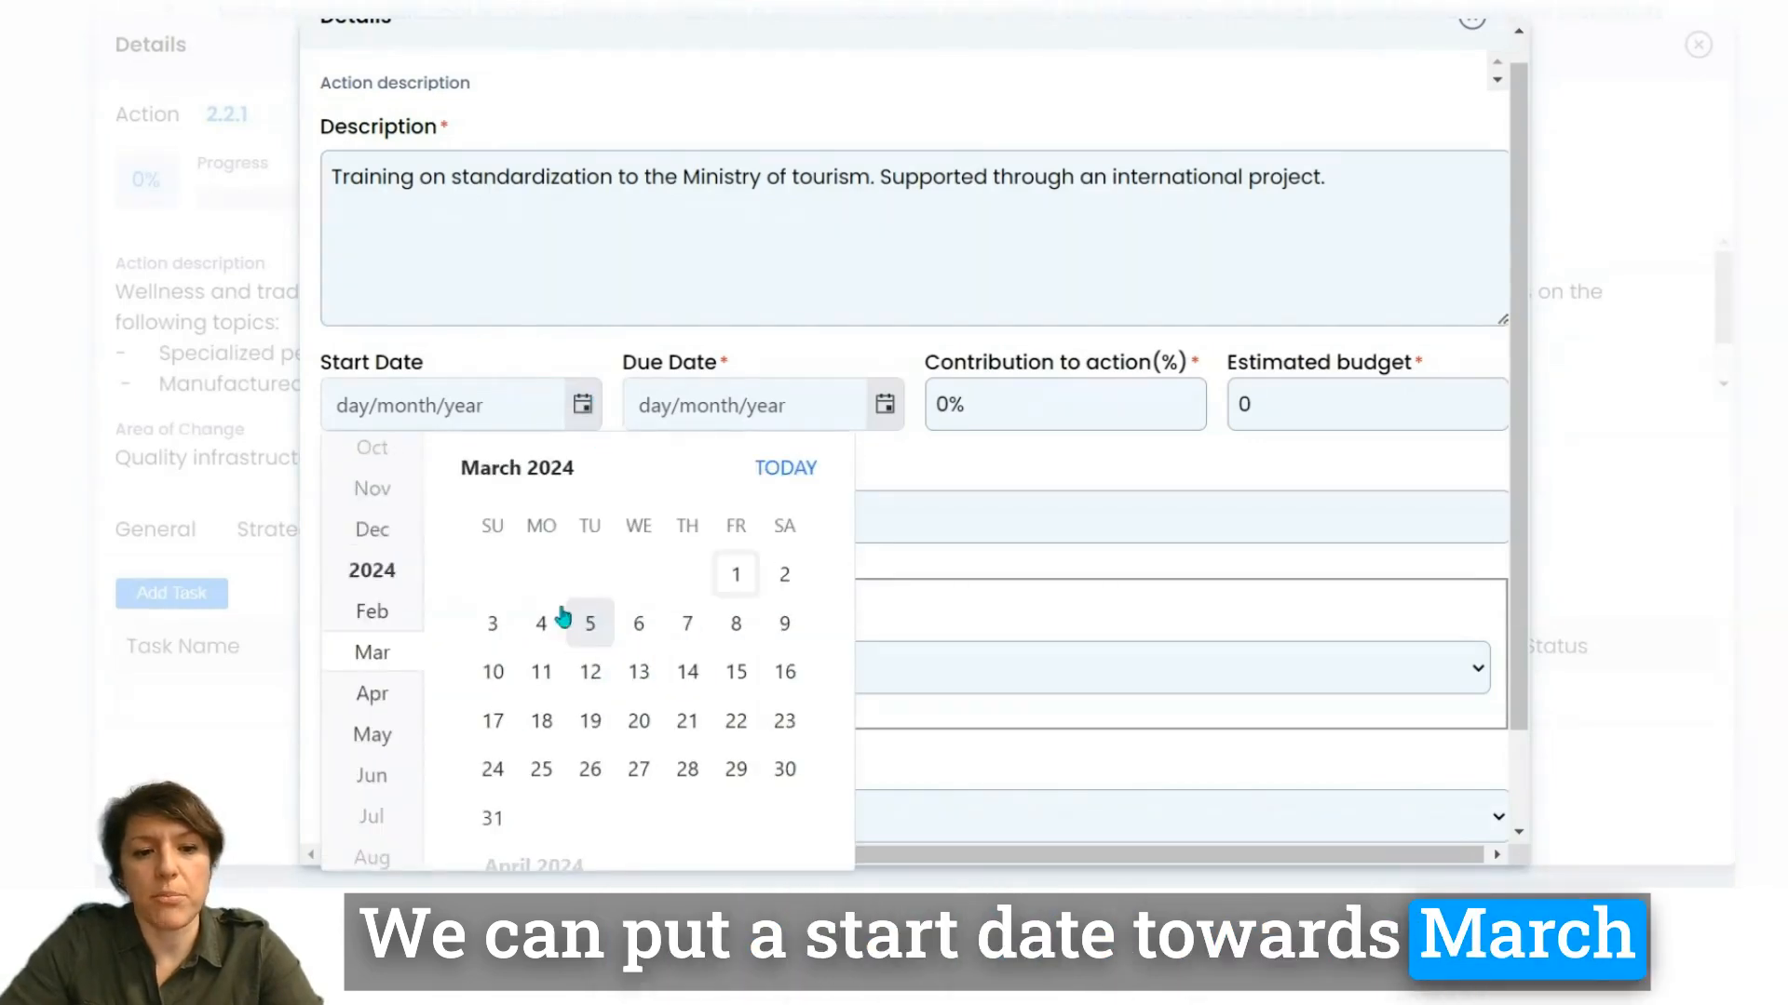
click(496, 619)
click(750, 406)
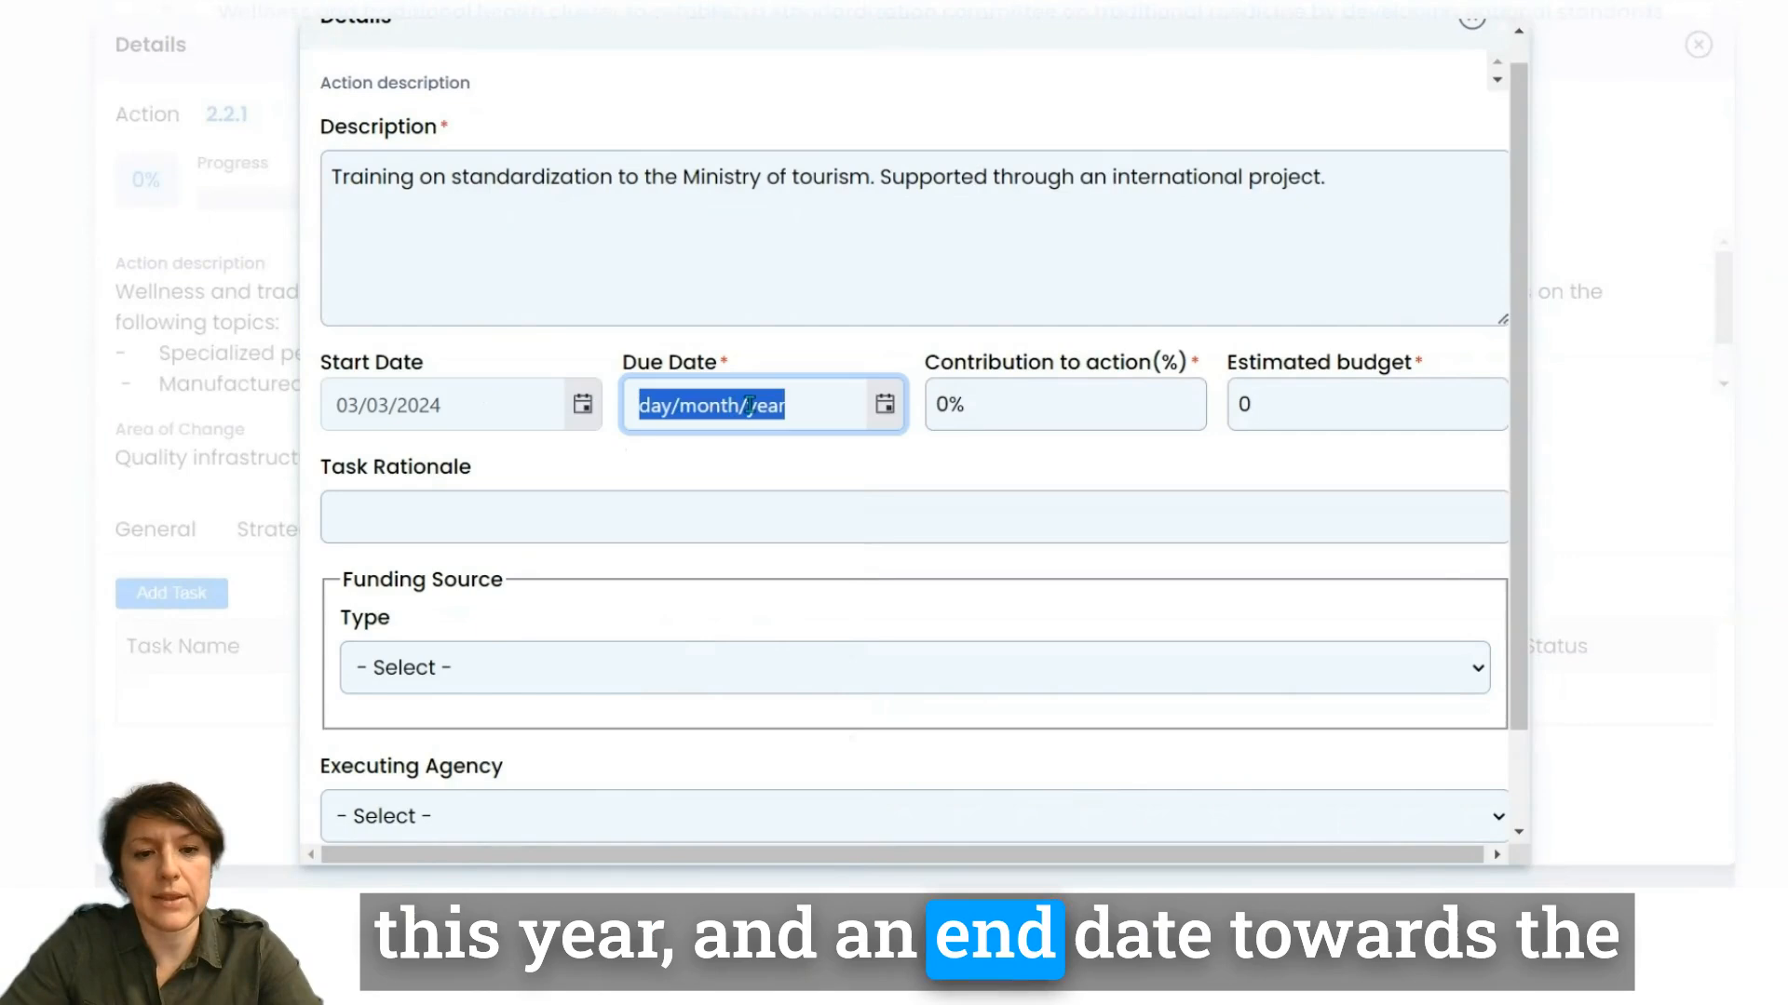
click(884, 406)
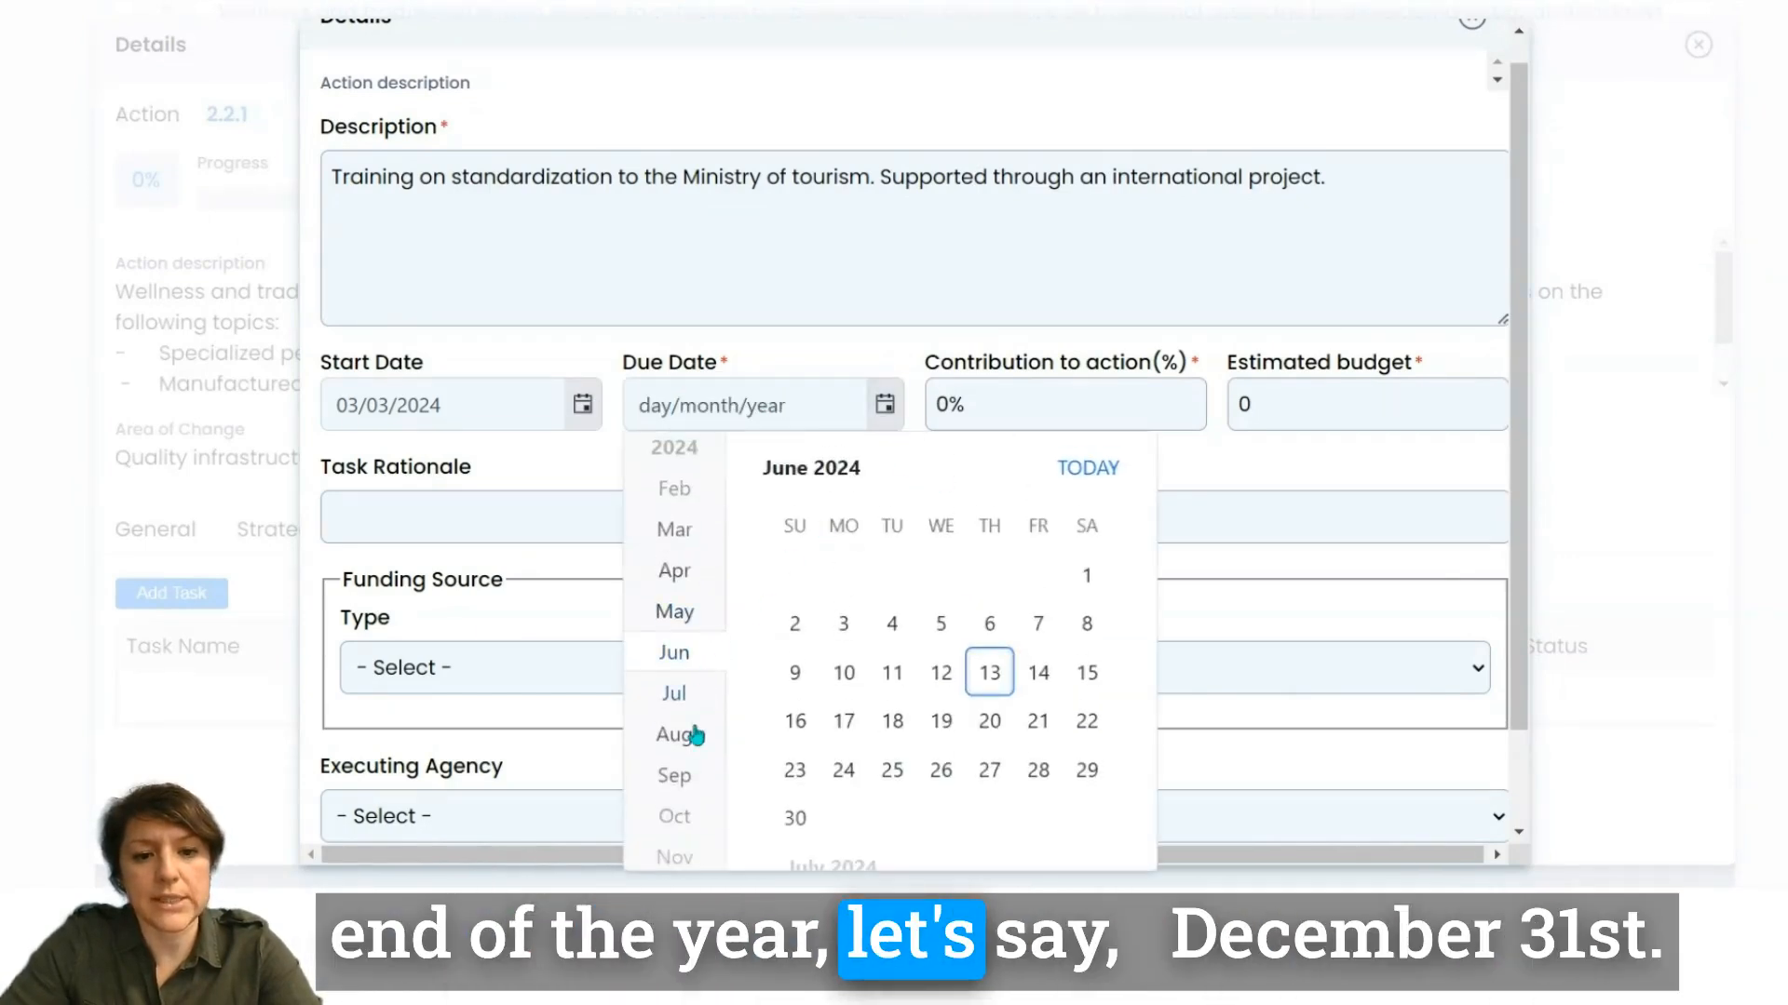
click(672, 774)
click(665, 789)
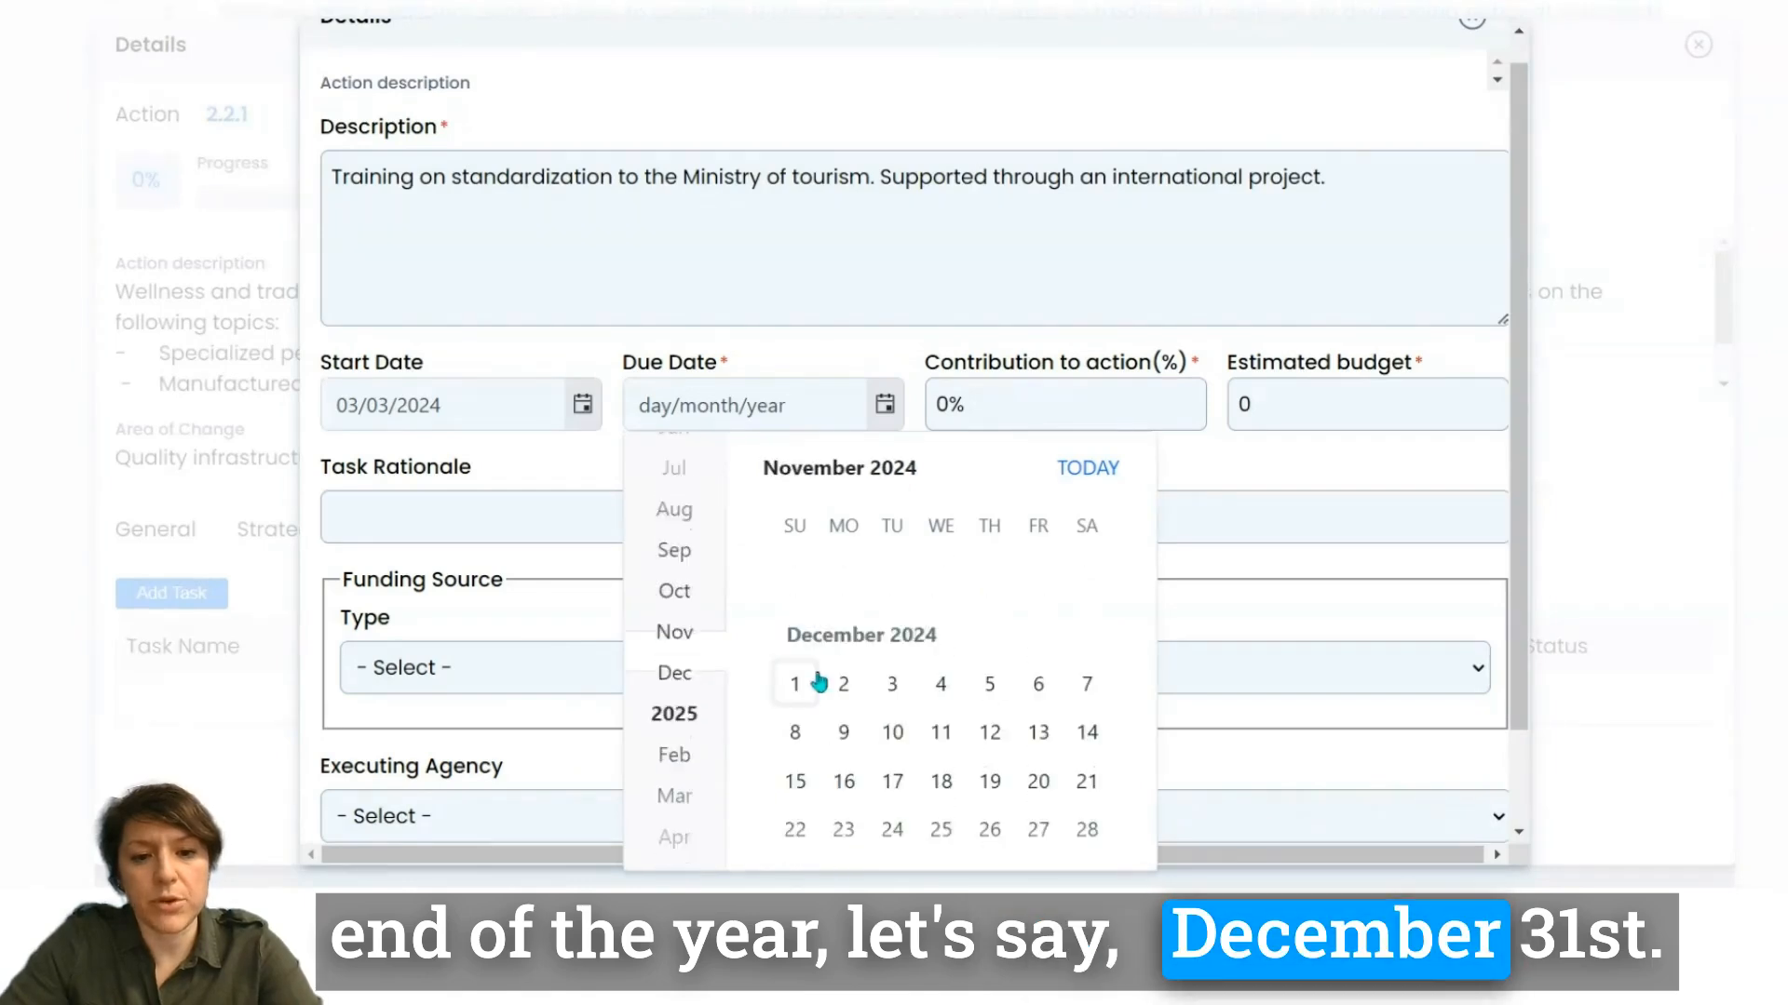
click(894, 768)
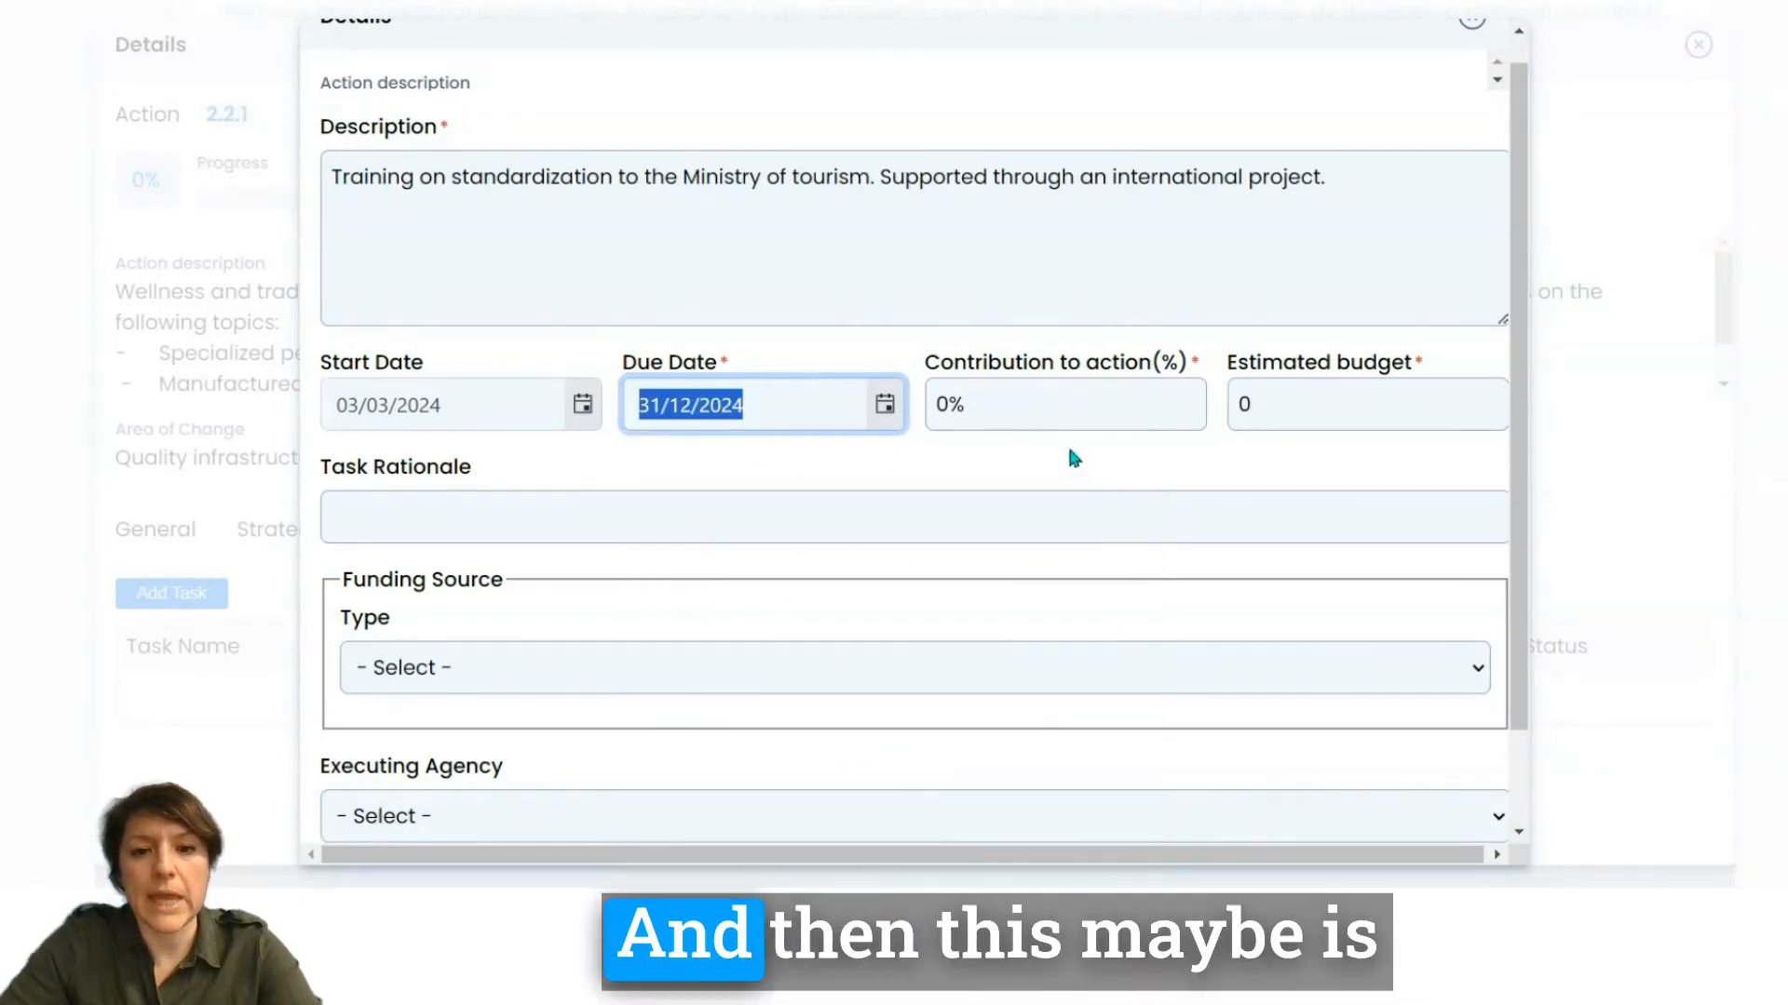
Set the task's contribution to the action to 15% and its estimated budget to 100000.
click(1052, 407)
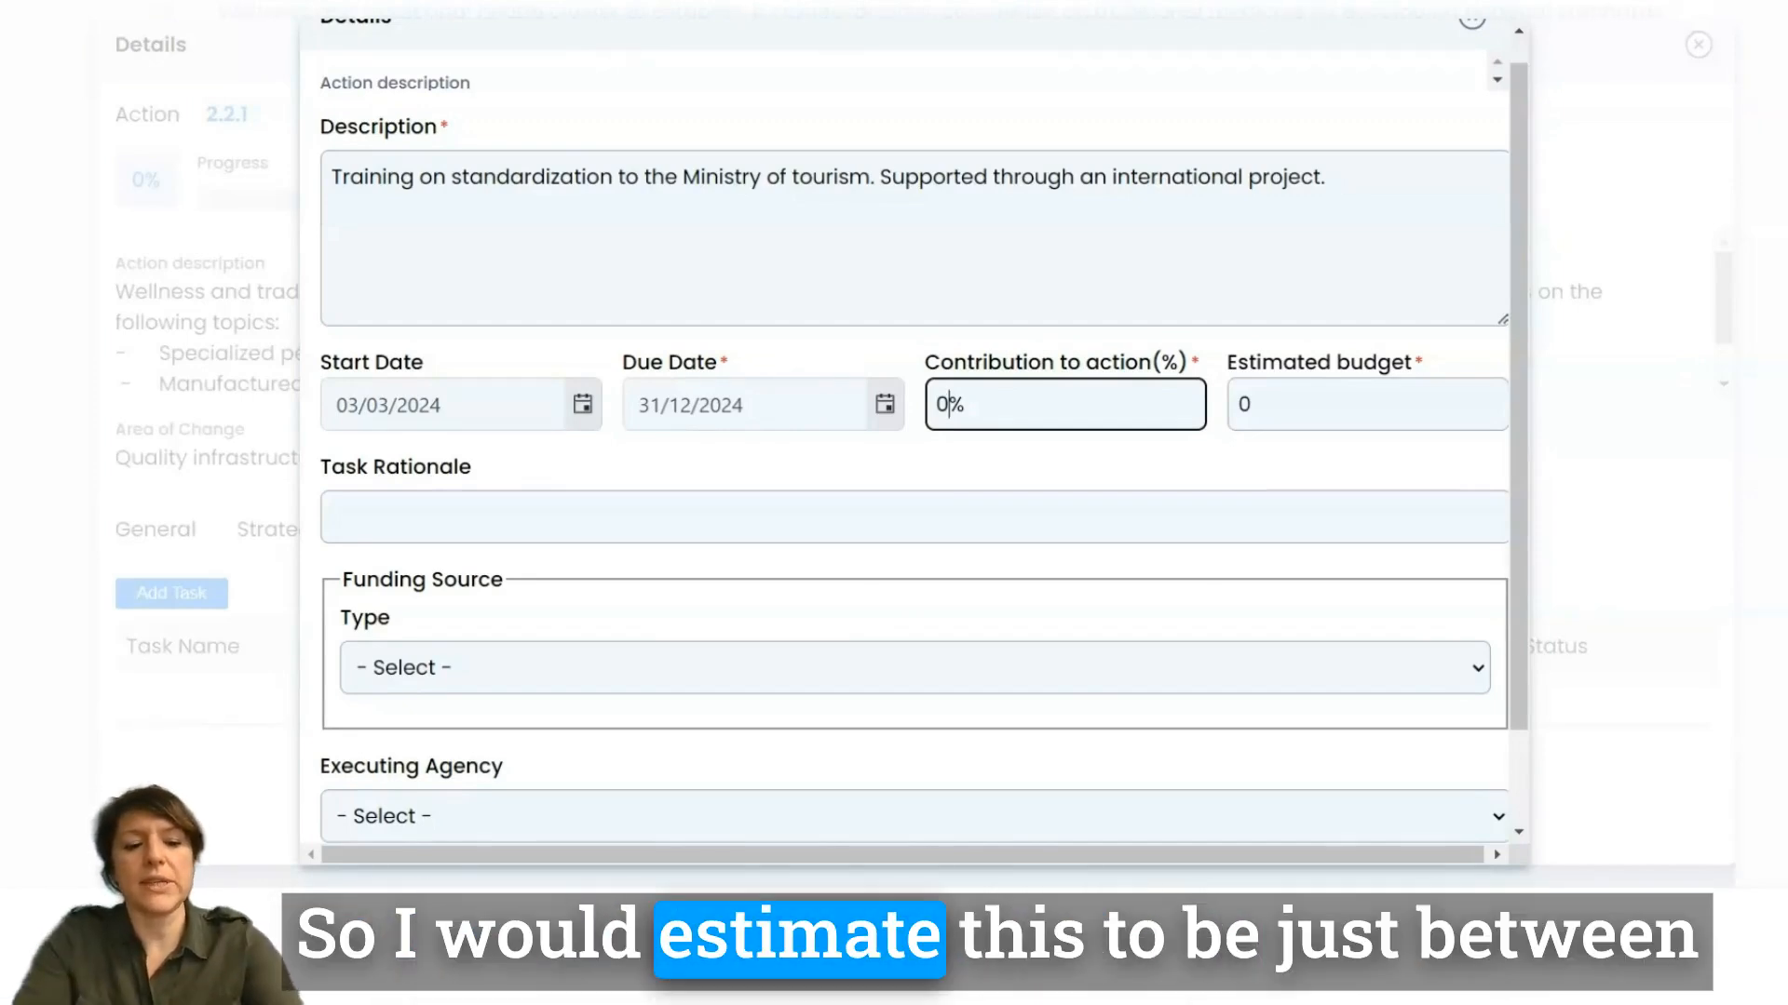
key(BackSpace)
key(BackSpace)
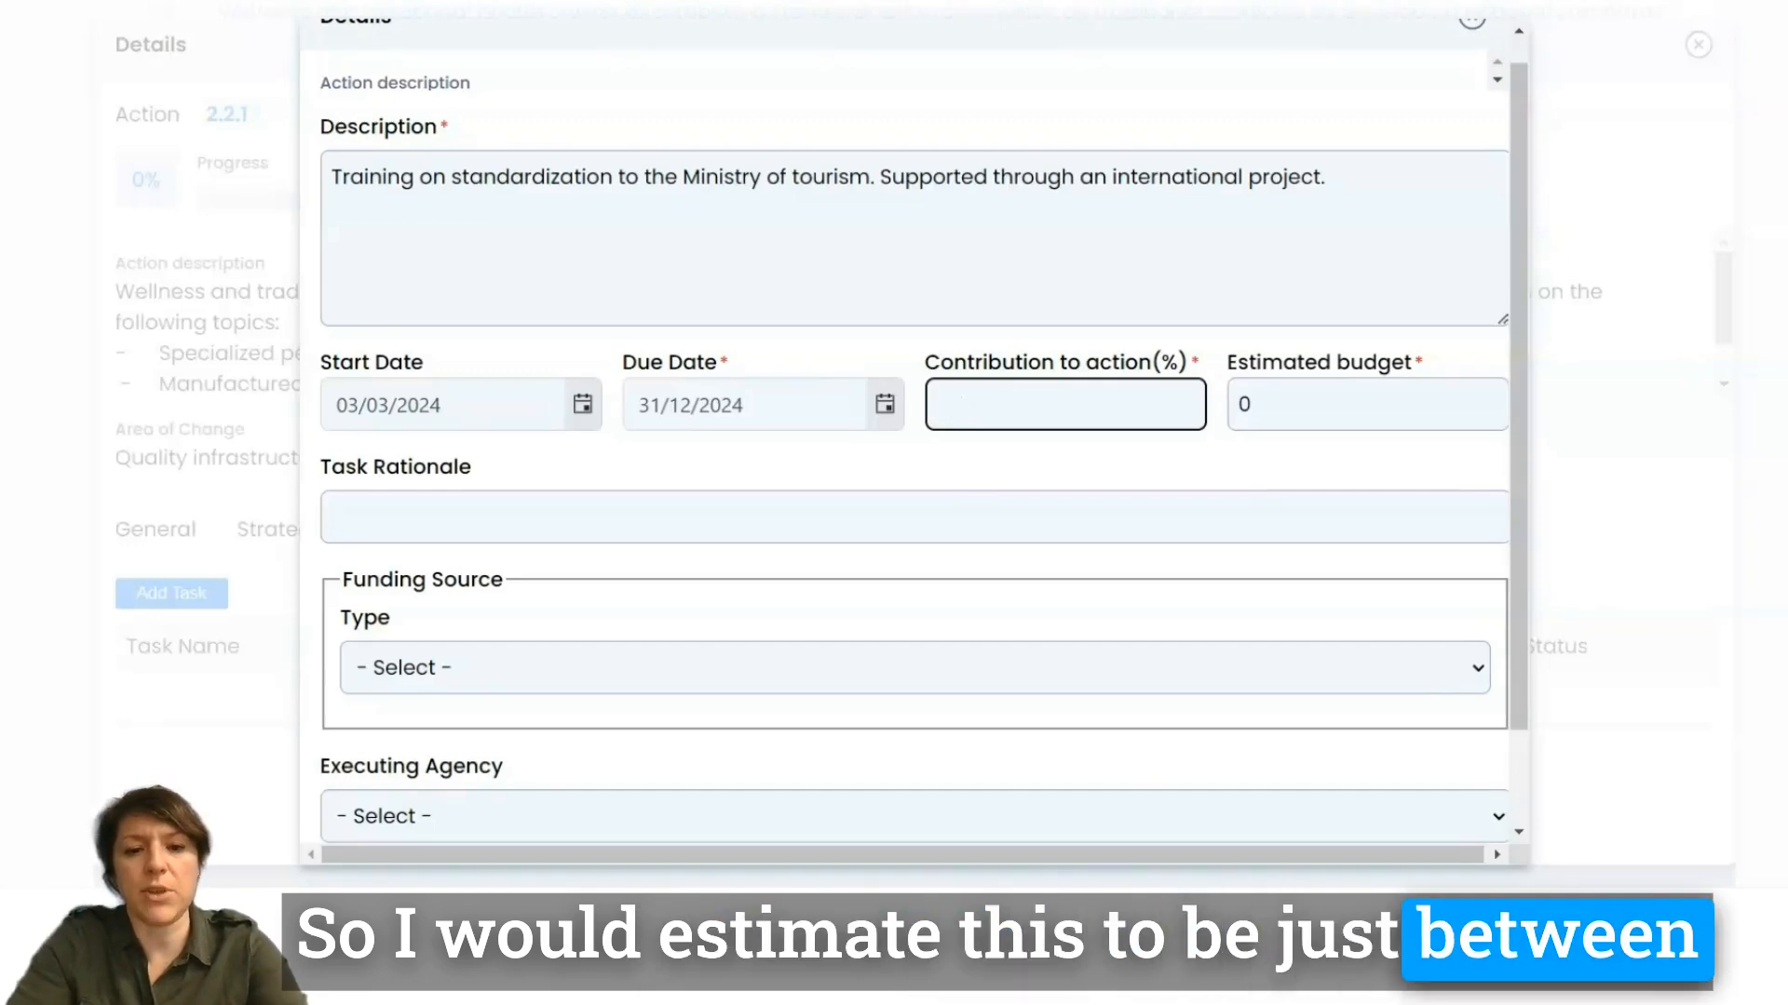
text(15)
click(1137, 177)
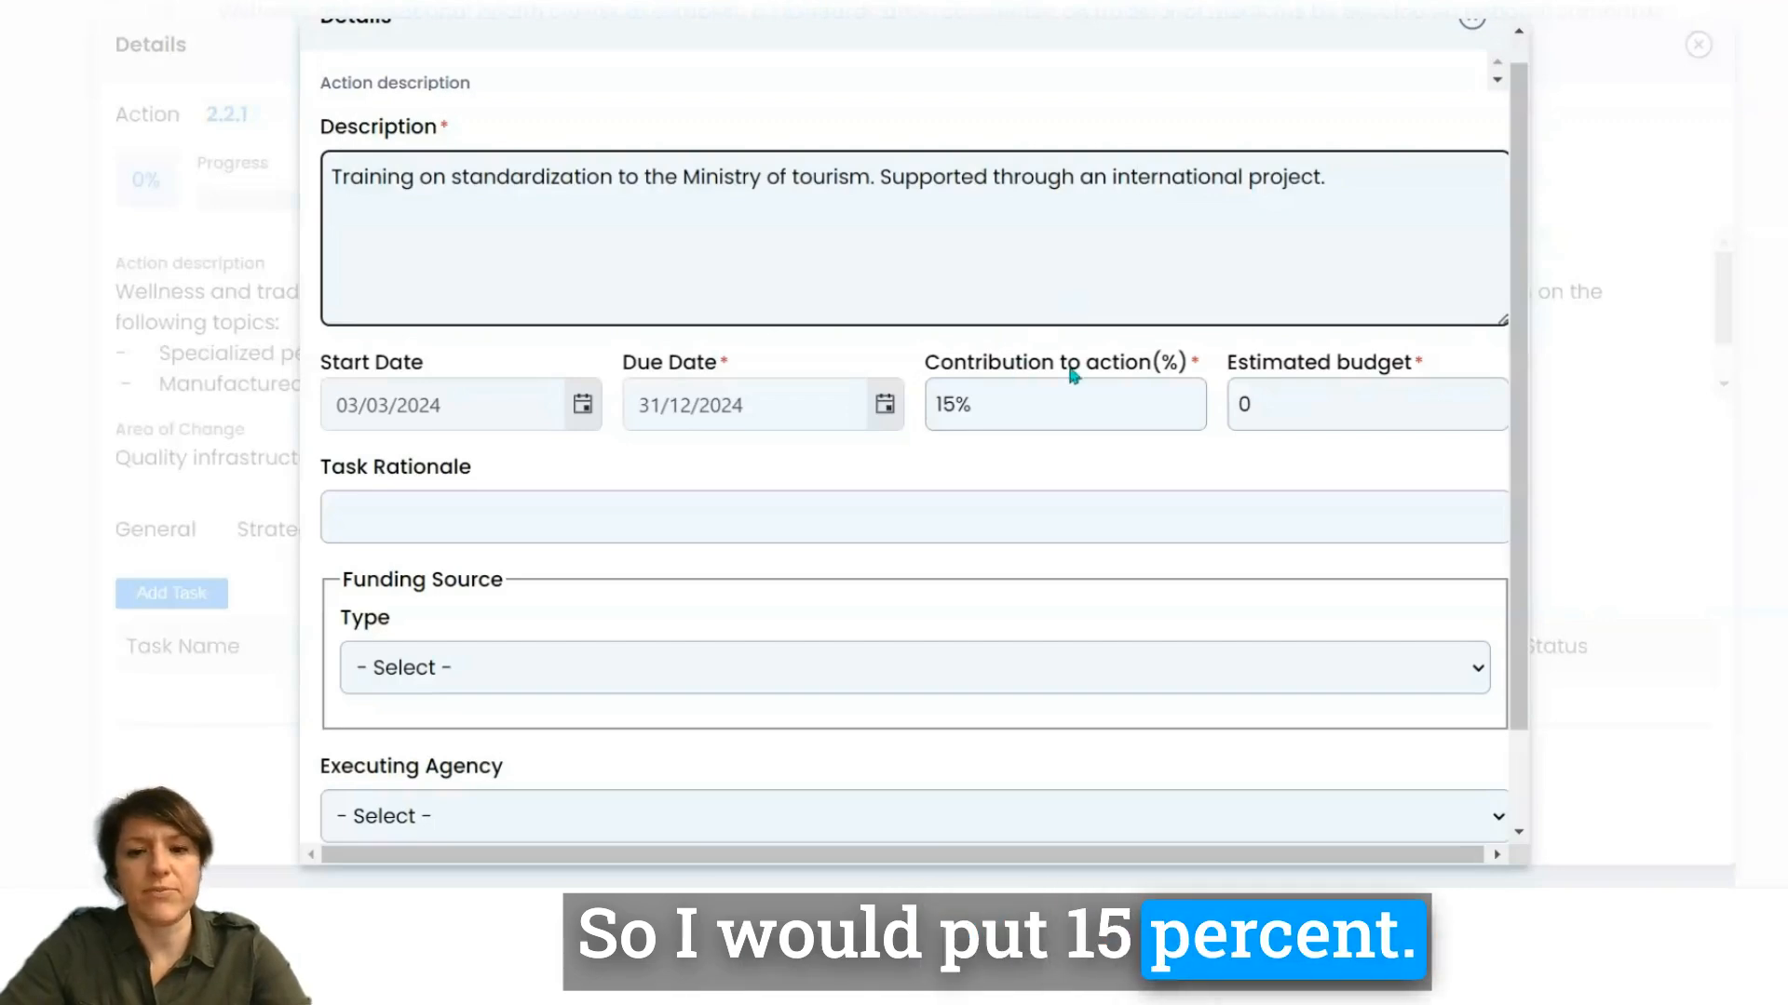
click(1253, 404)
key(BackSpace)
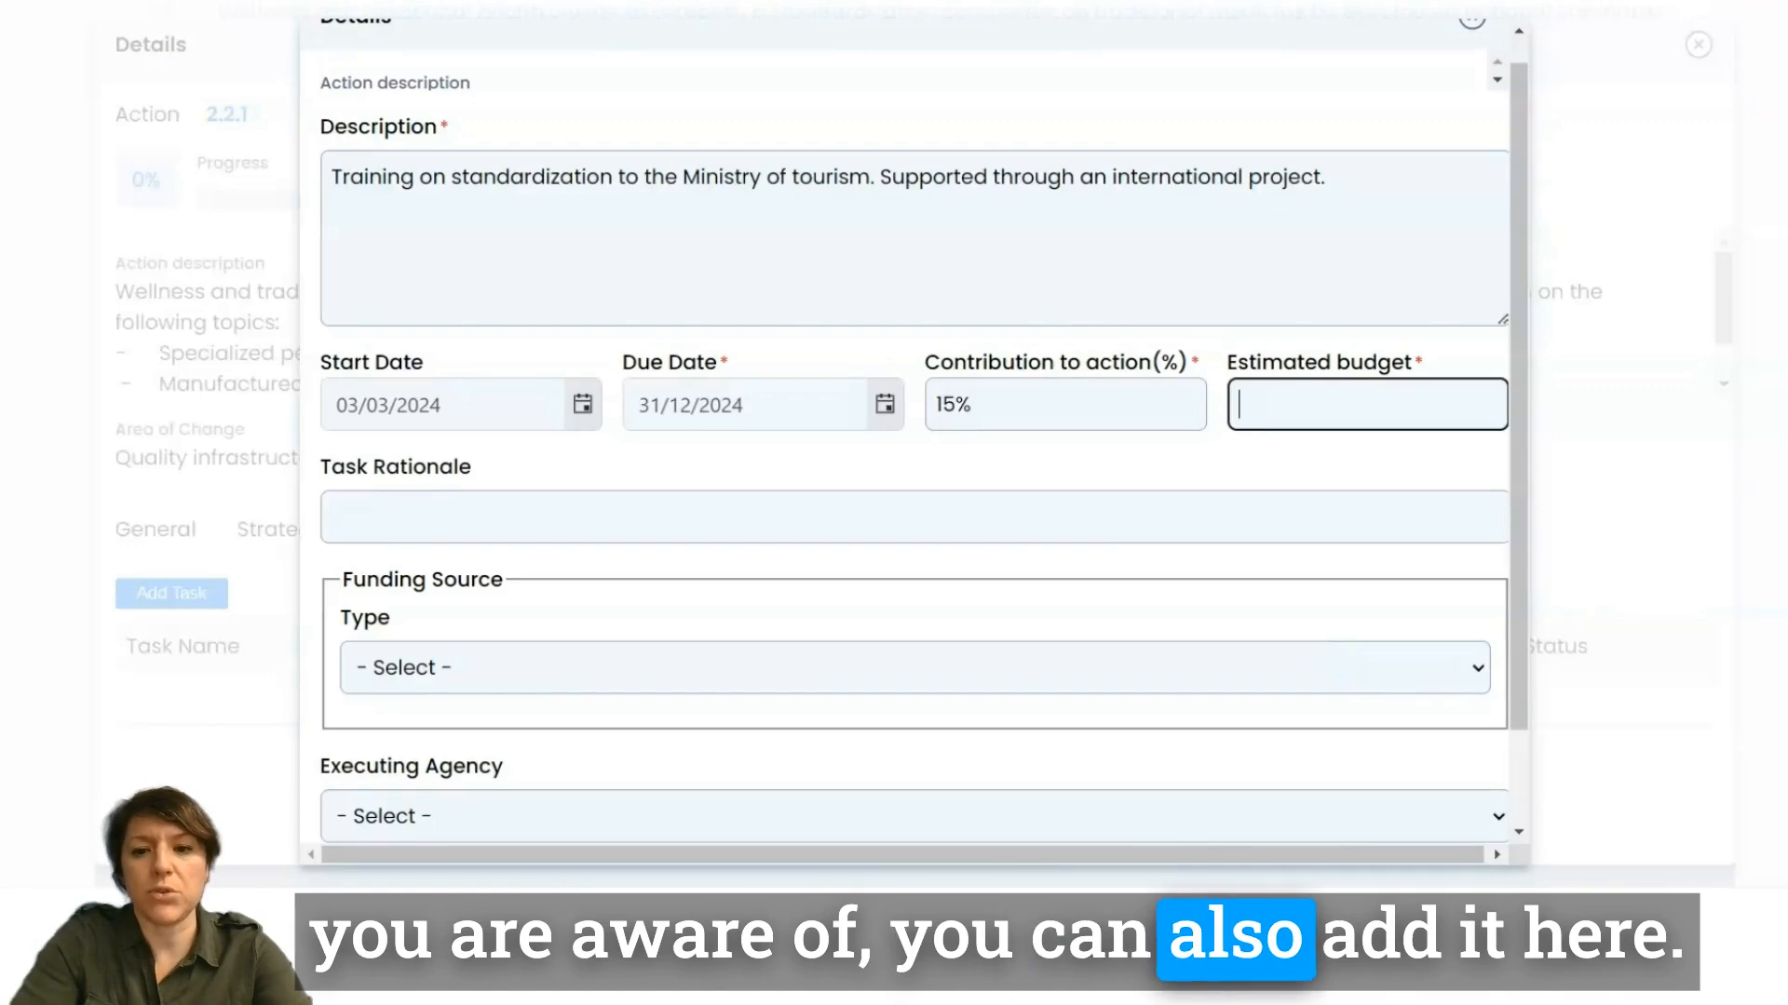
text(100000)
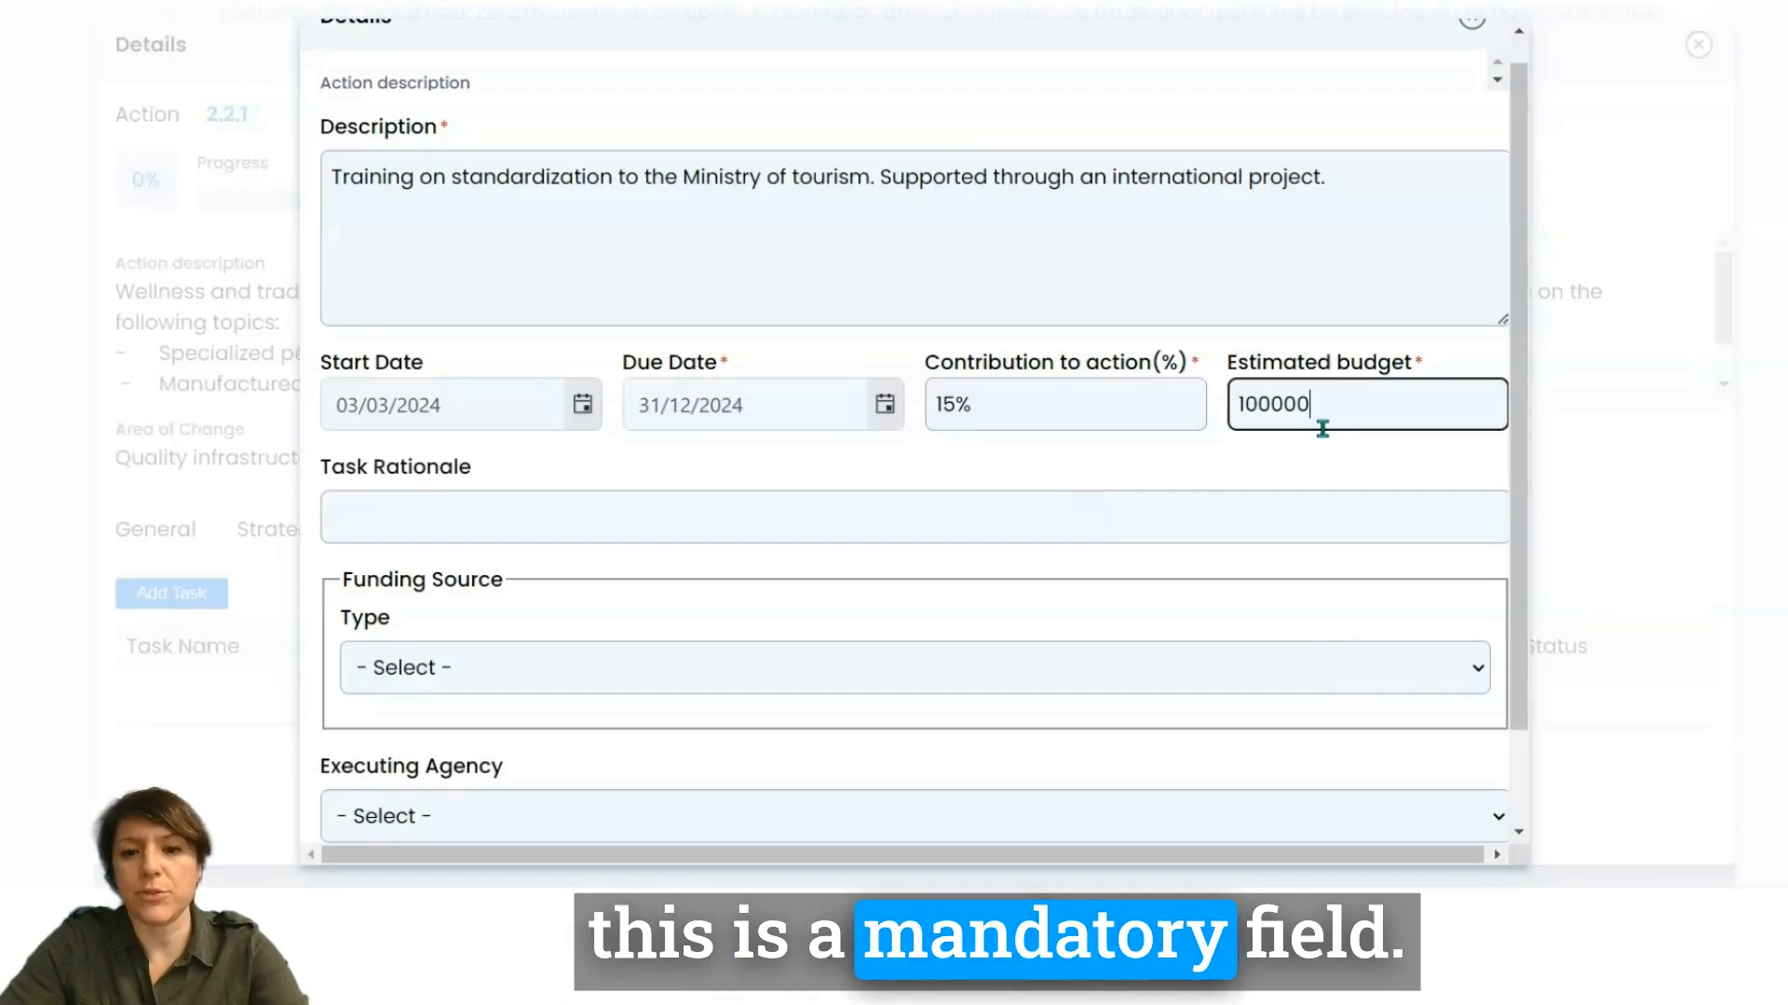
click(1325, 366)
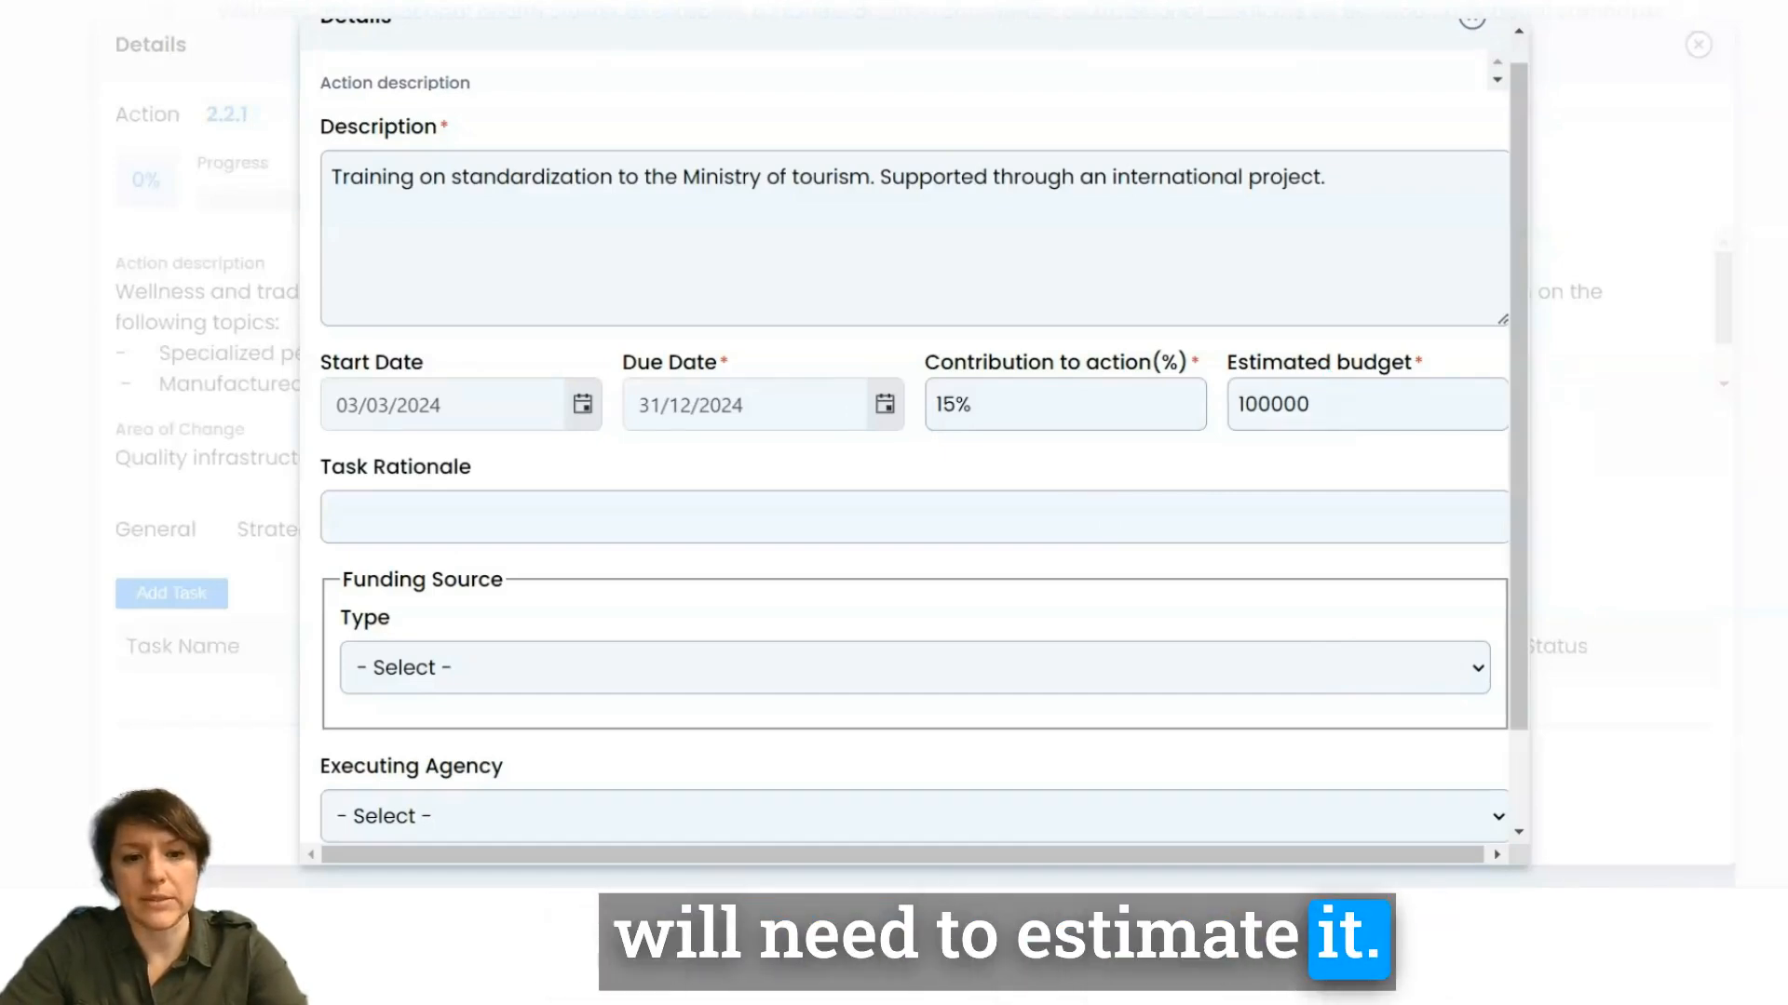
Set the task's funding source type to Development Partner.
scroll(784, 503, down, 1)
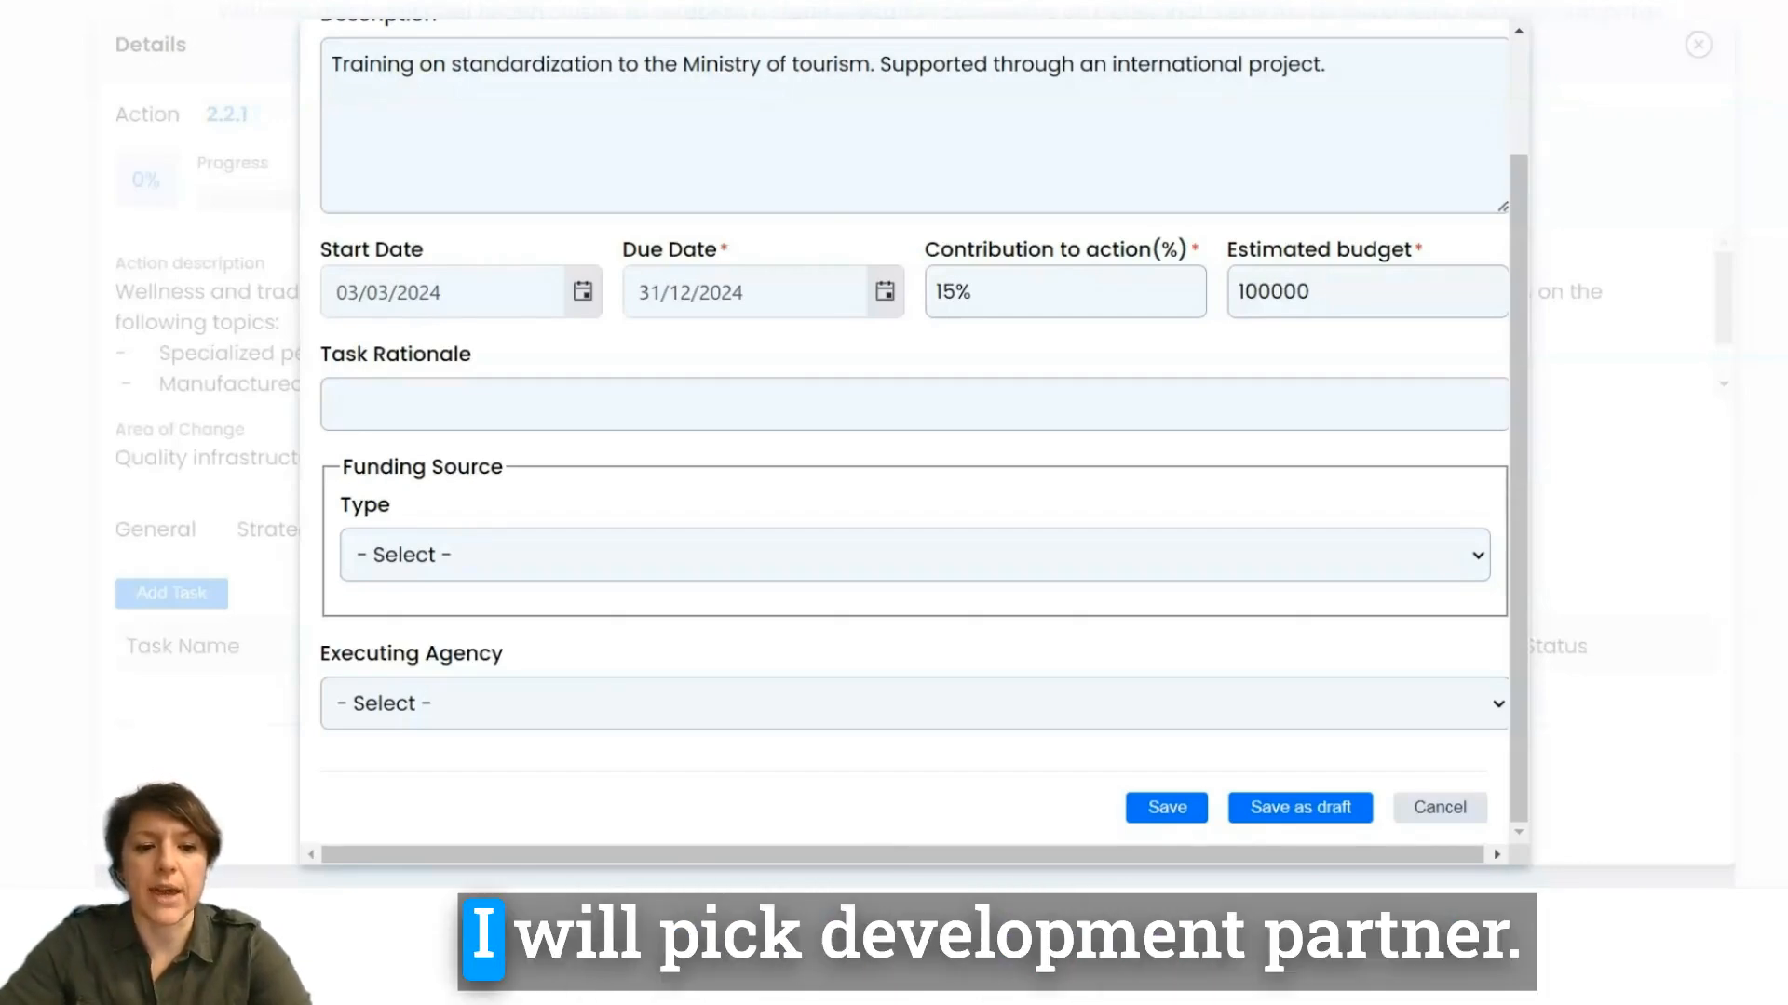
click(991, 611)
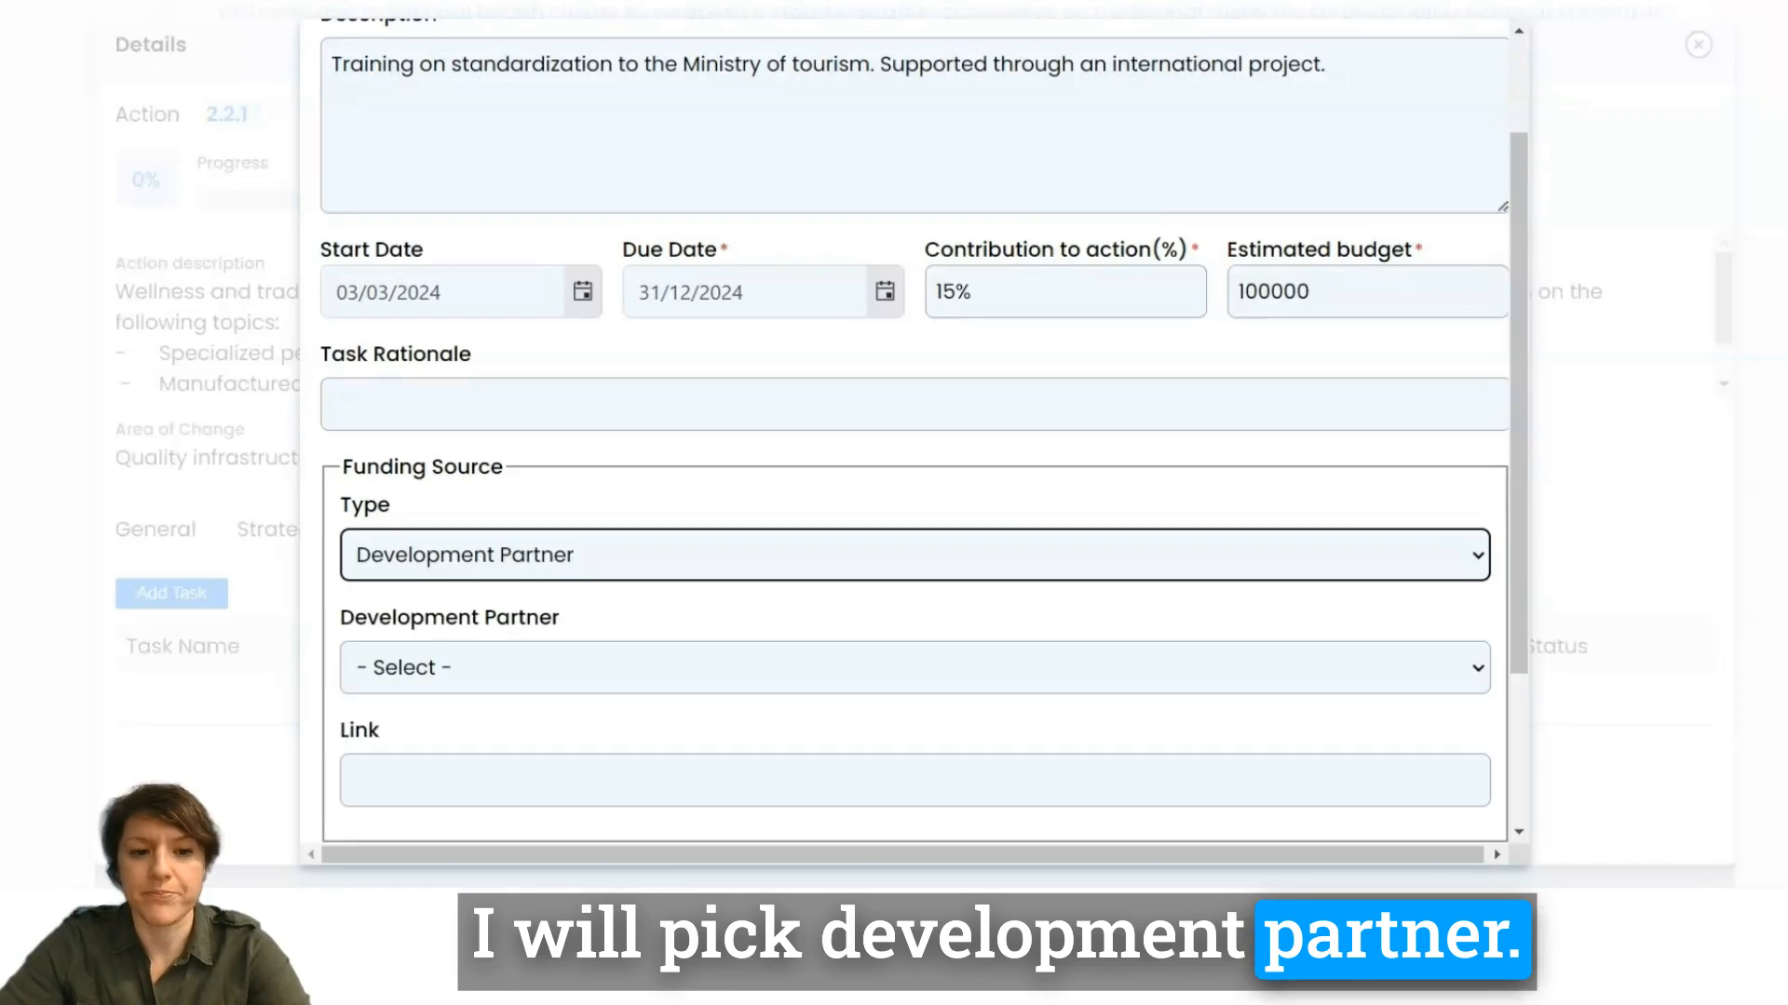
scroll(991, 610, down, 1)
Choose Other as the development partner and look at the fields for naming the partner, its project and link.
click(936, 526)
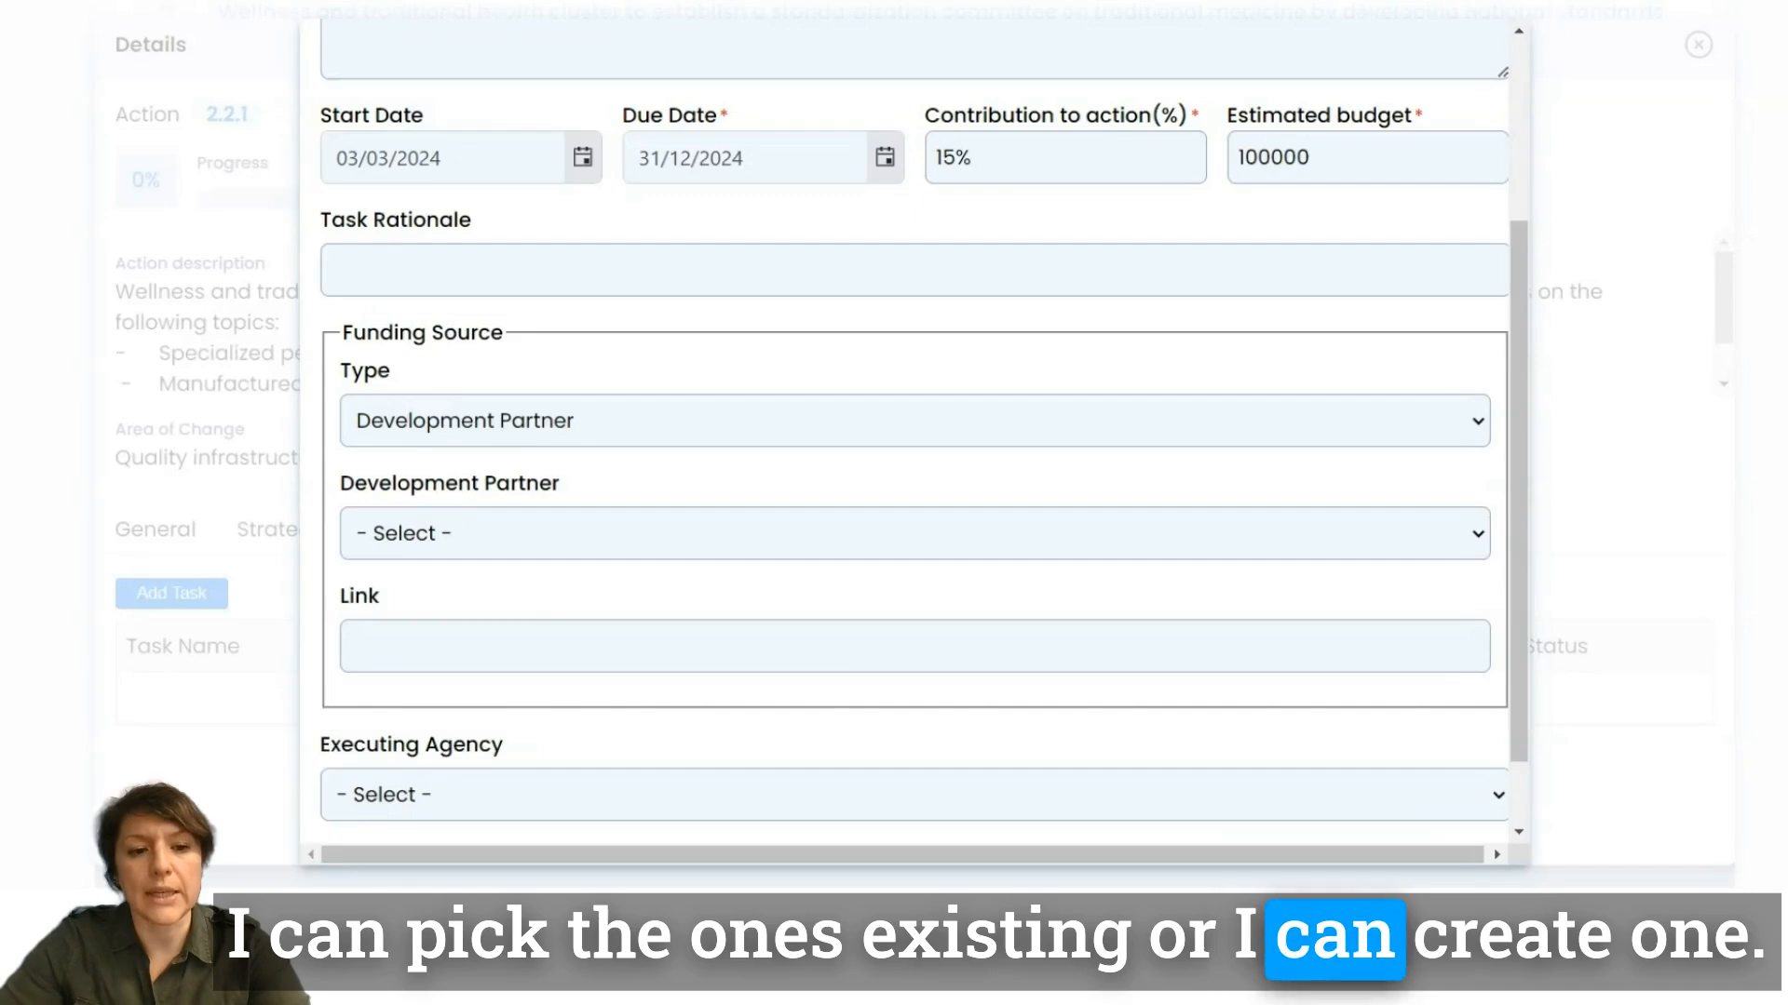
click(687, 679)
click(687, 661)
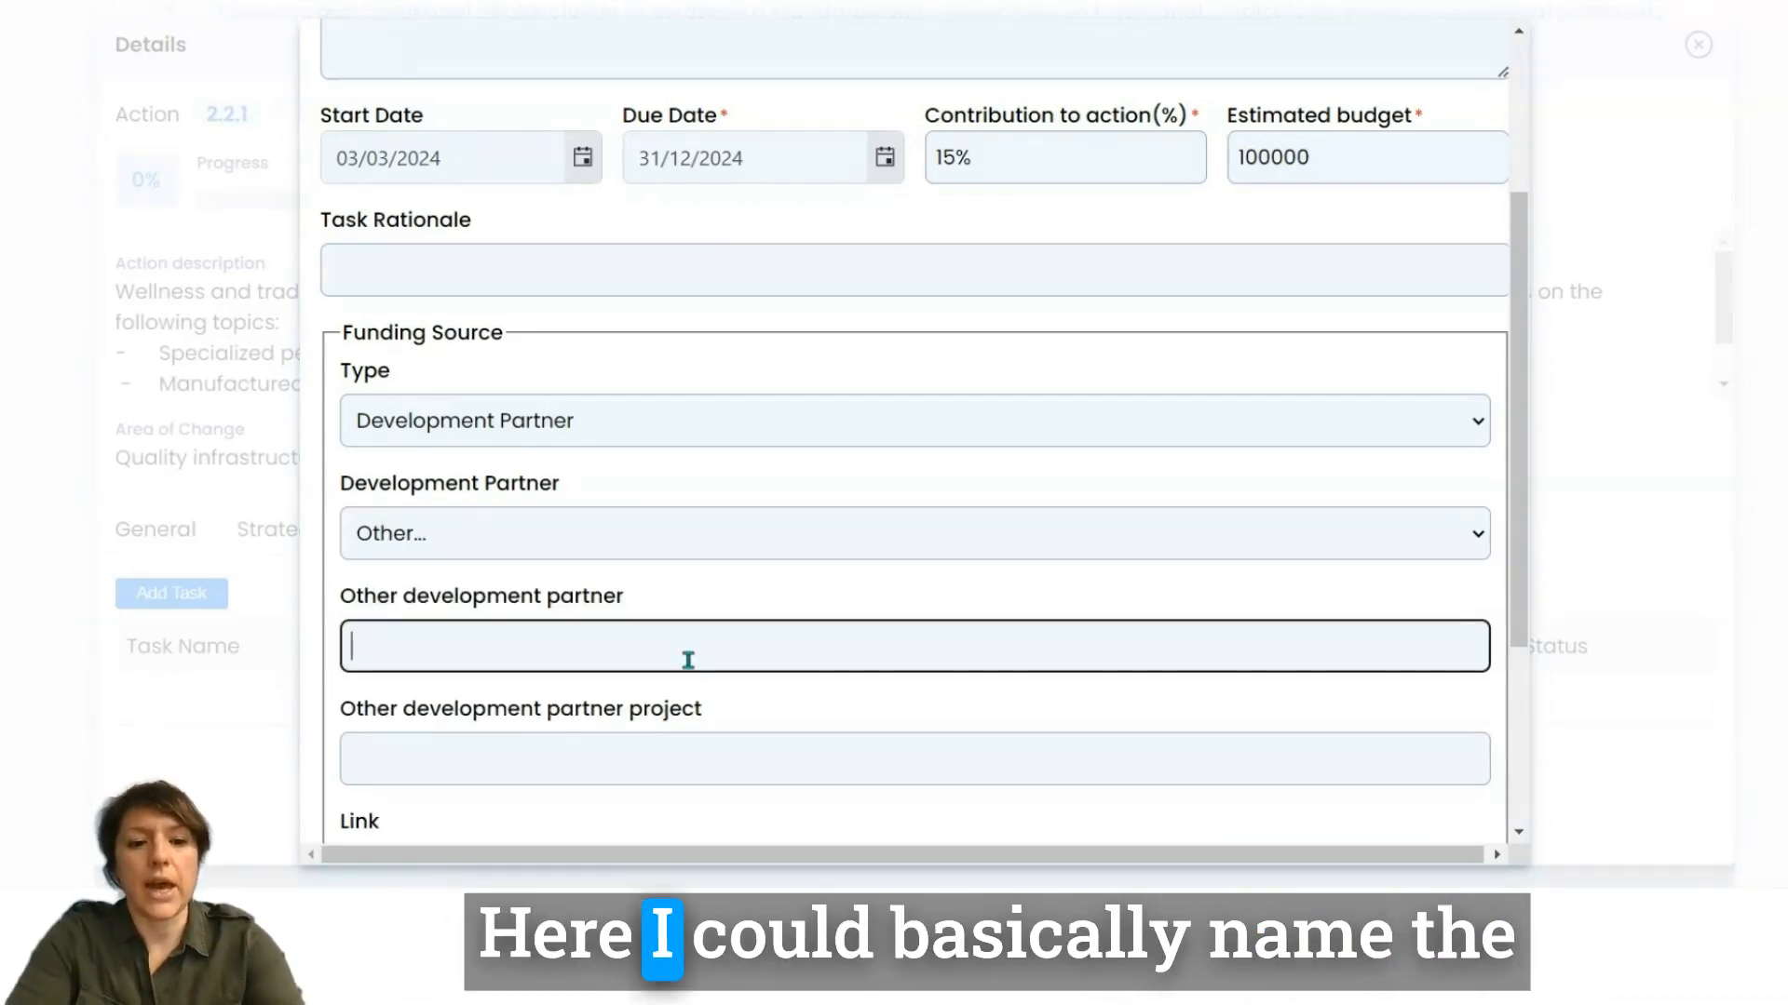
scroll(797, 490, down, 1)
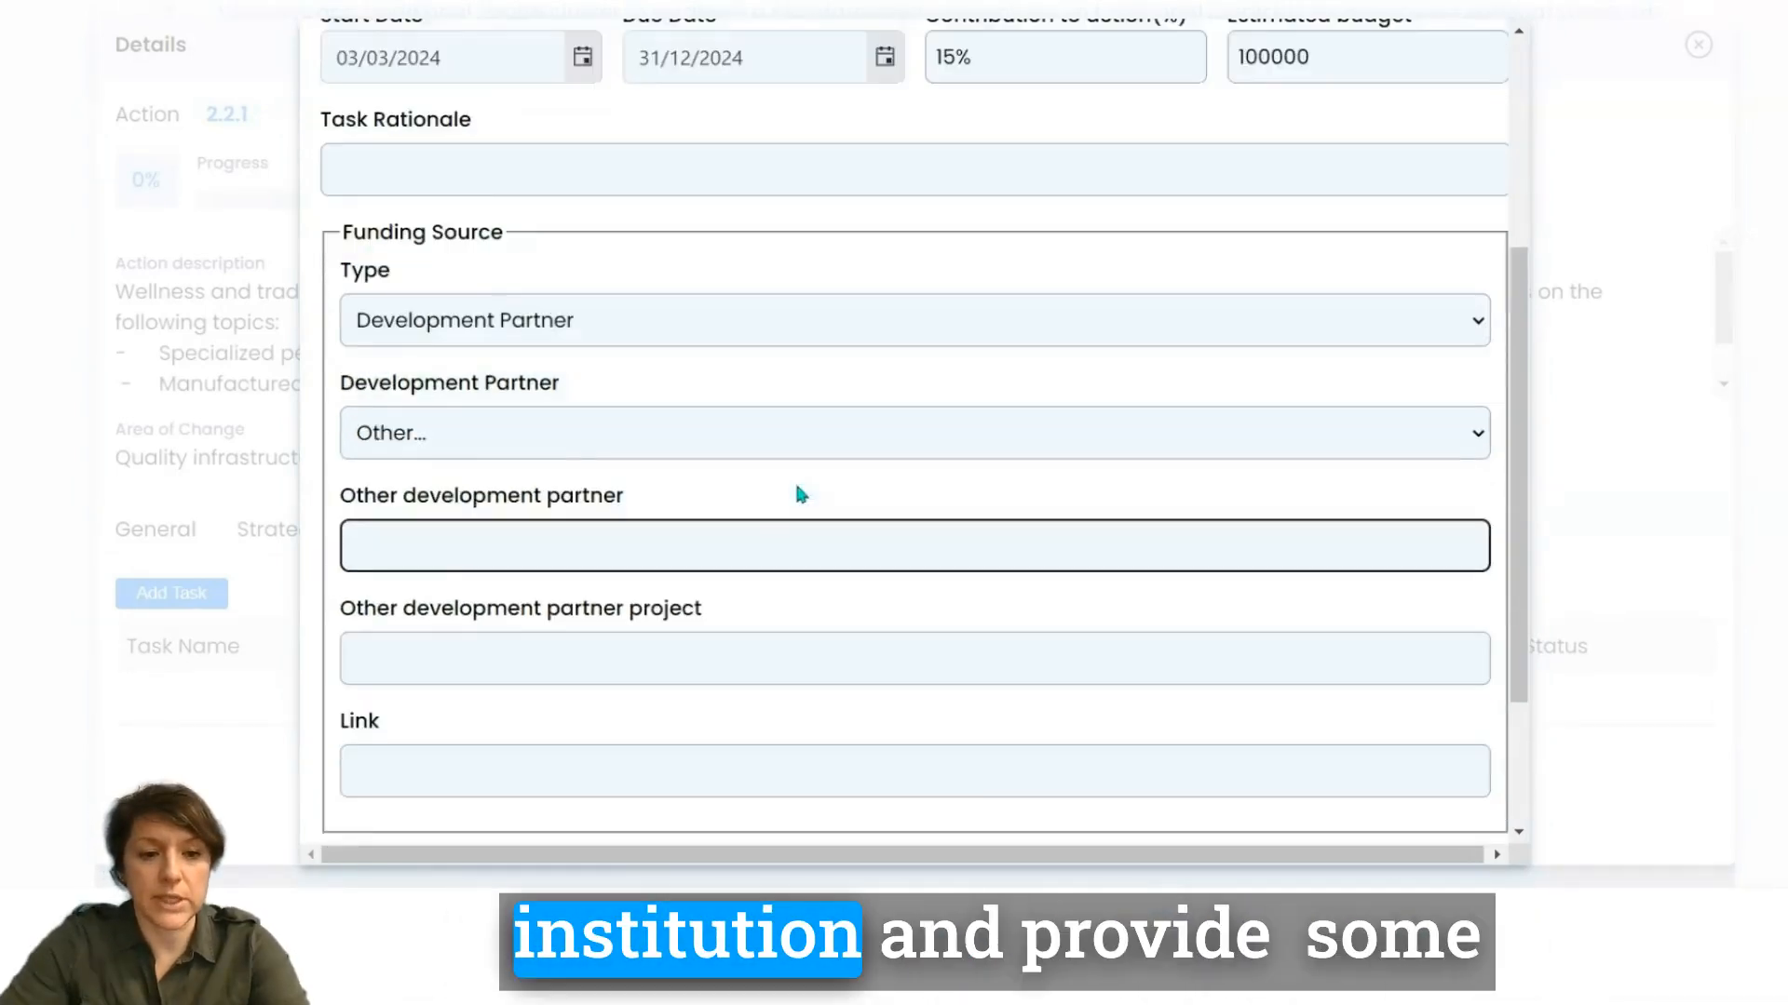
scroll(799, 493, down, 1)
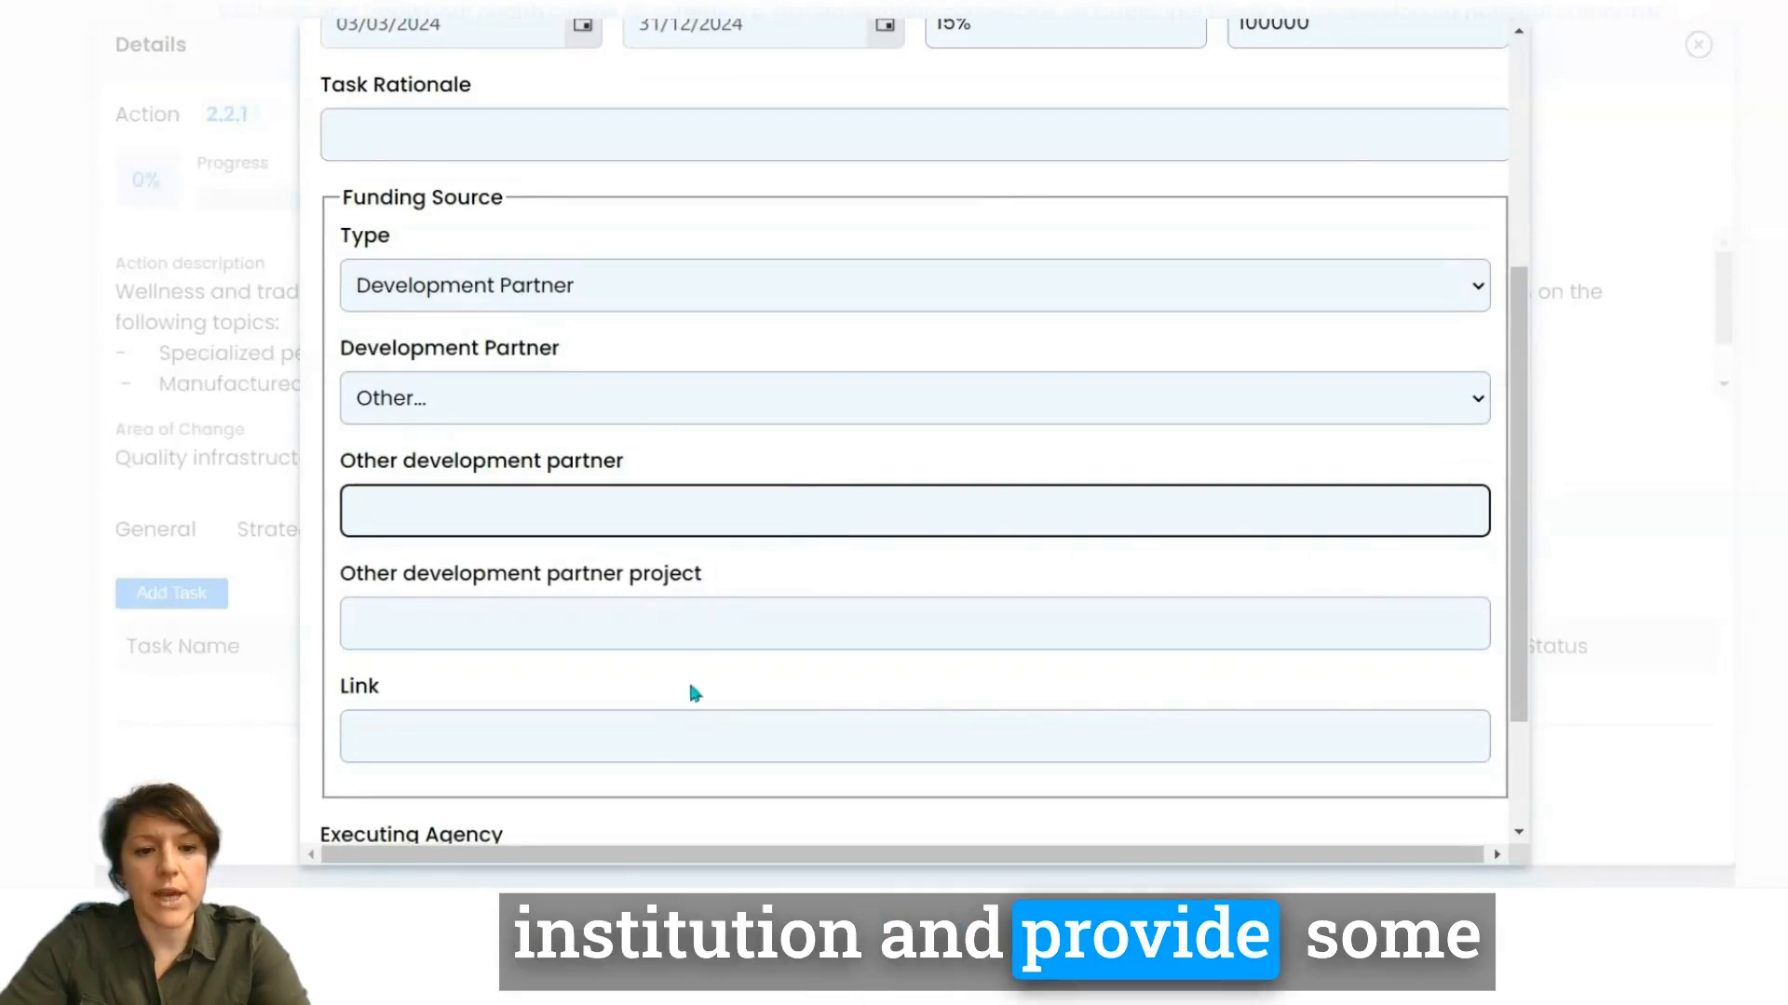
Set the development partner to European Union and the funding project to Test project 1.
click(752, 389)
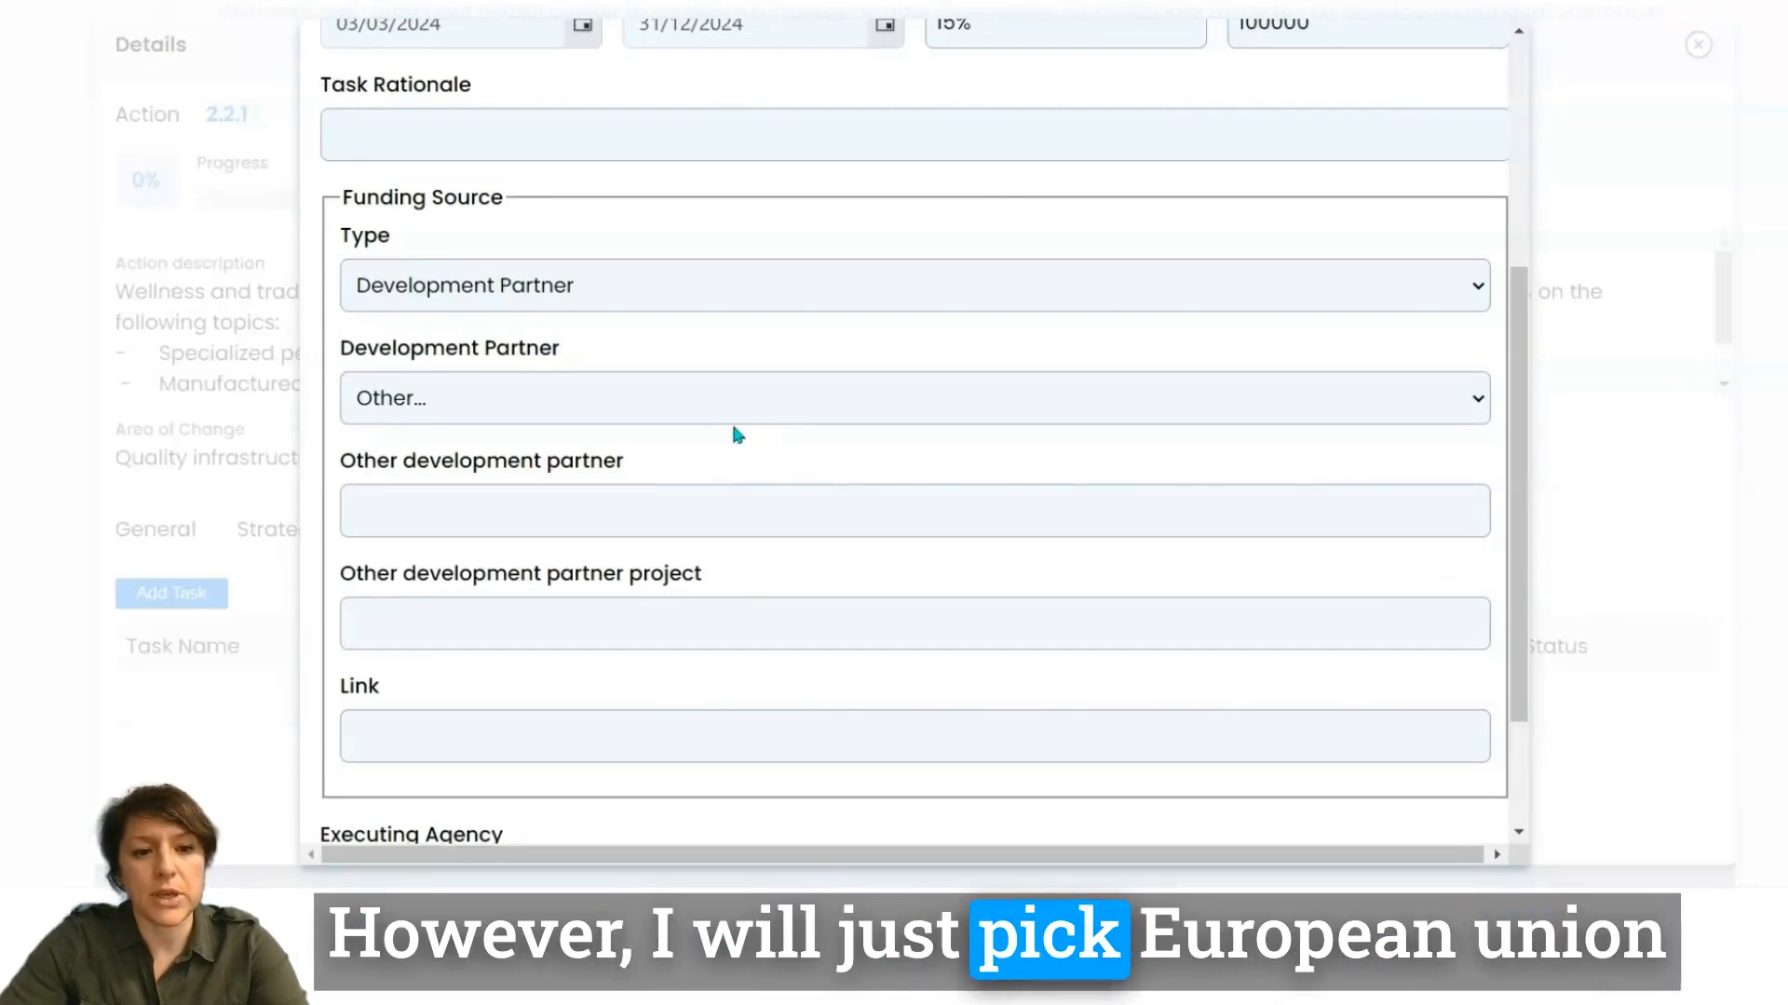
click(717, 468)
click(716, 468)
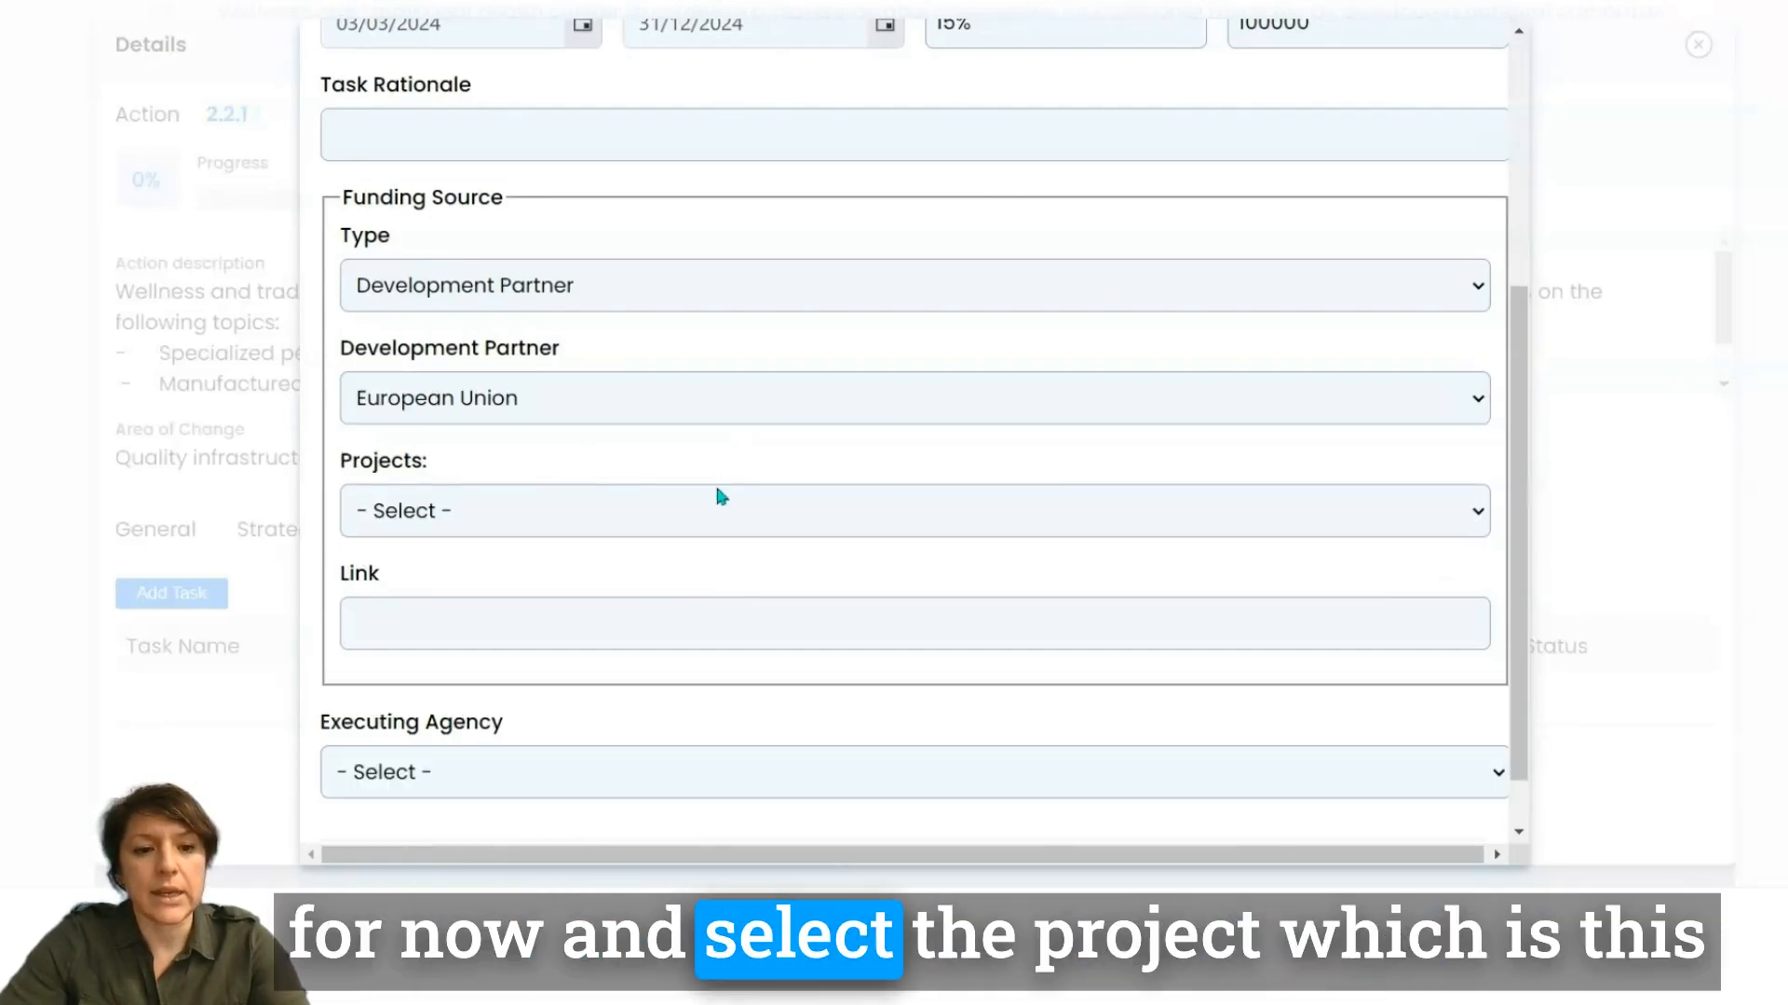
click(679, 545)
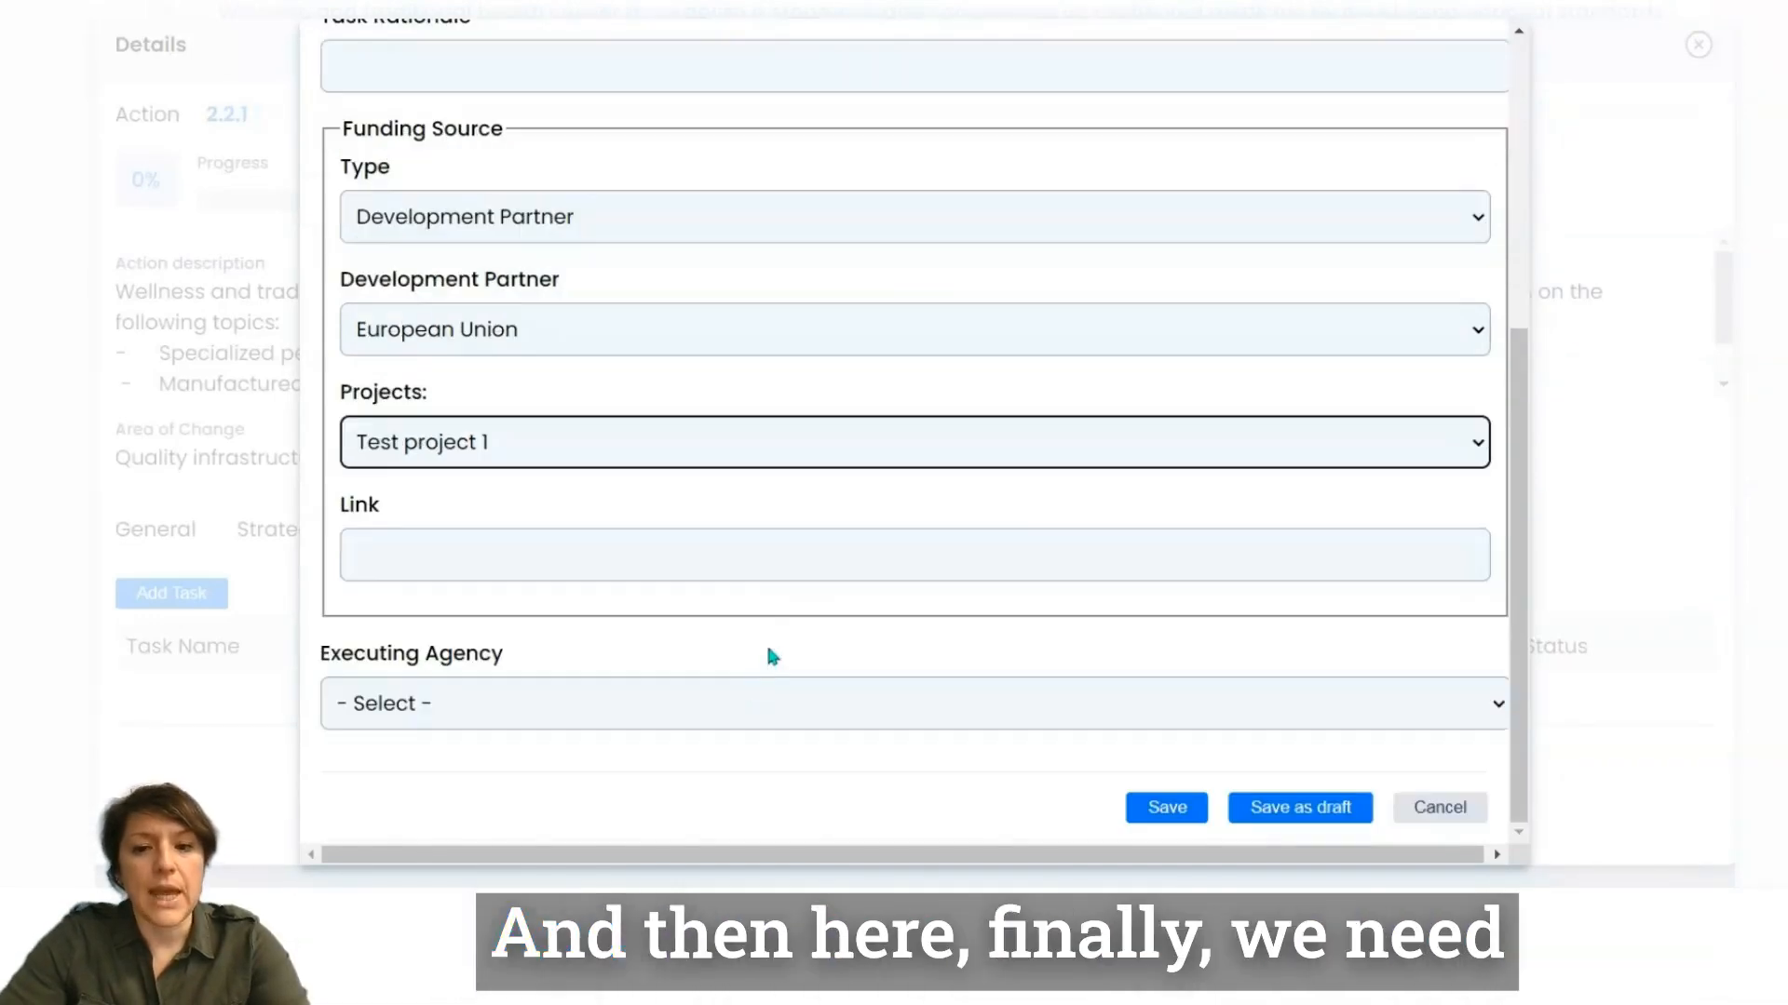
Set the executing agency to Export Development Board and save the task.
scroll(772, 643, down, 1)
click(747, 681)
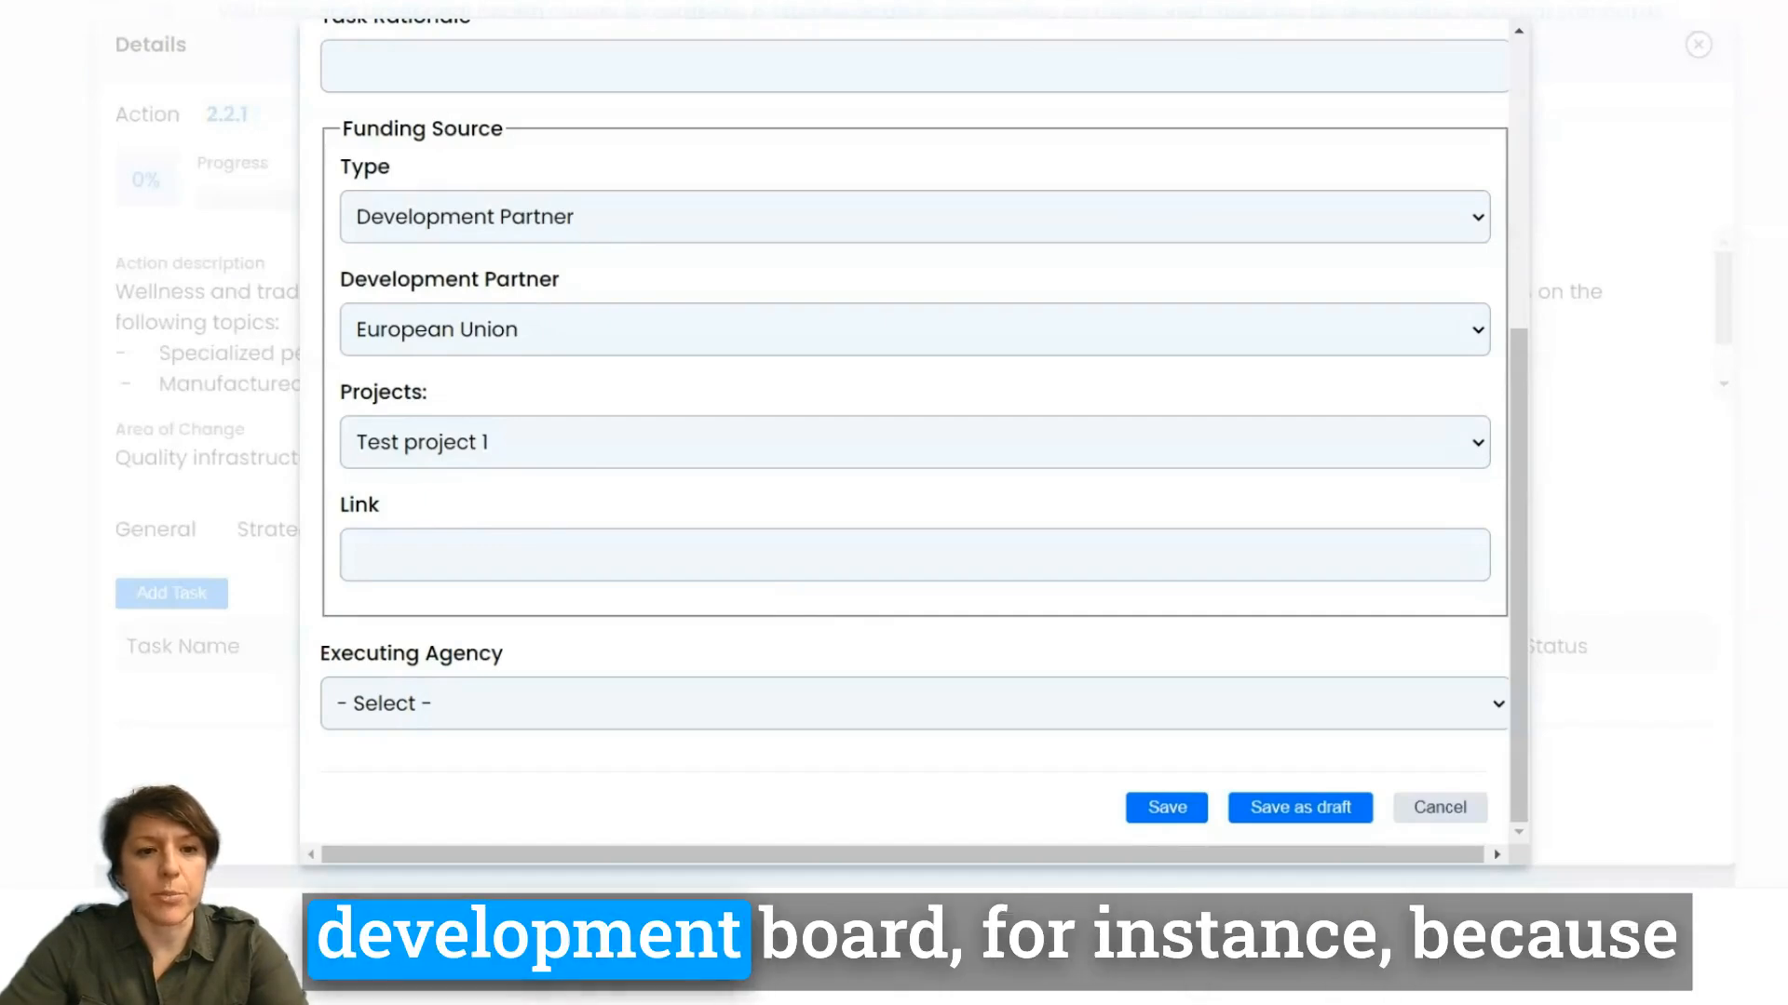
click(872, 415)
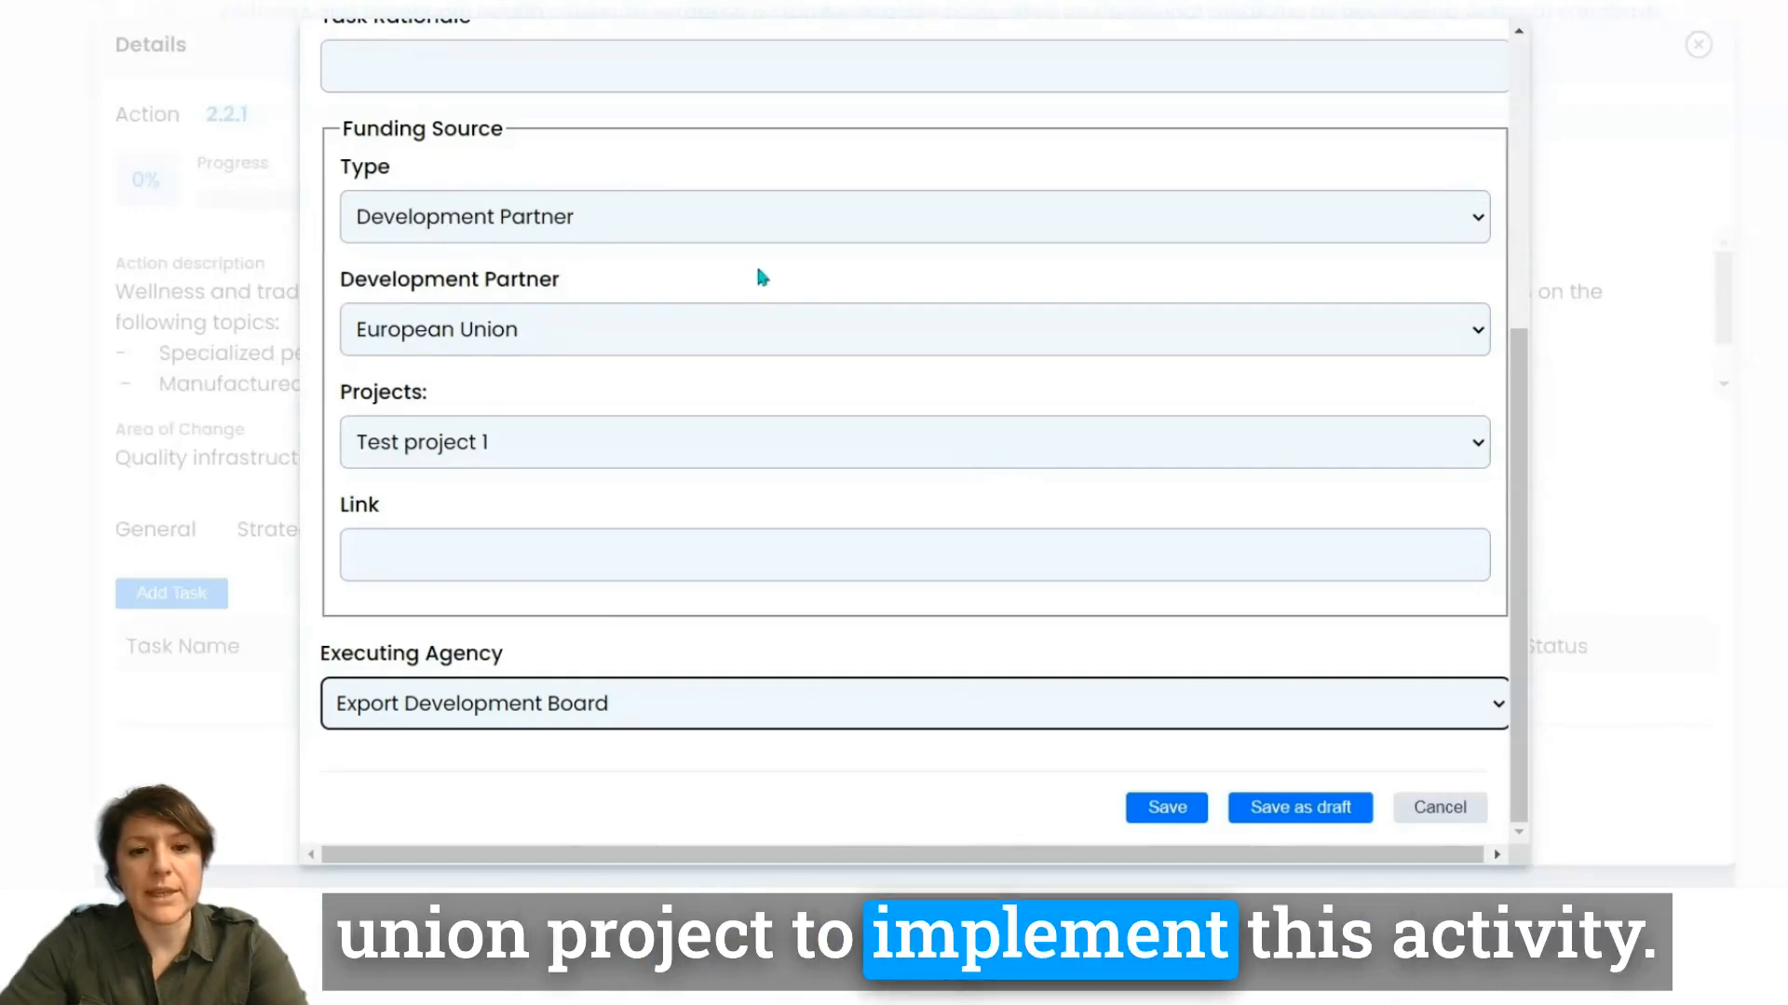
scroll(1062, 437, up, 5)
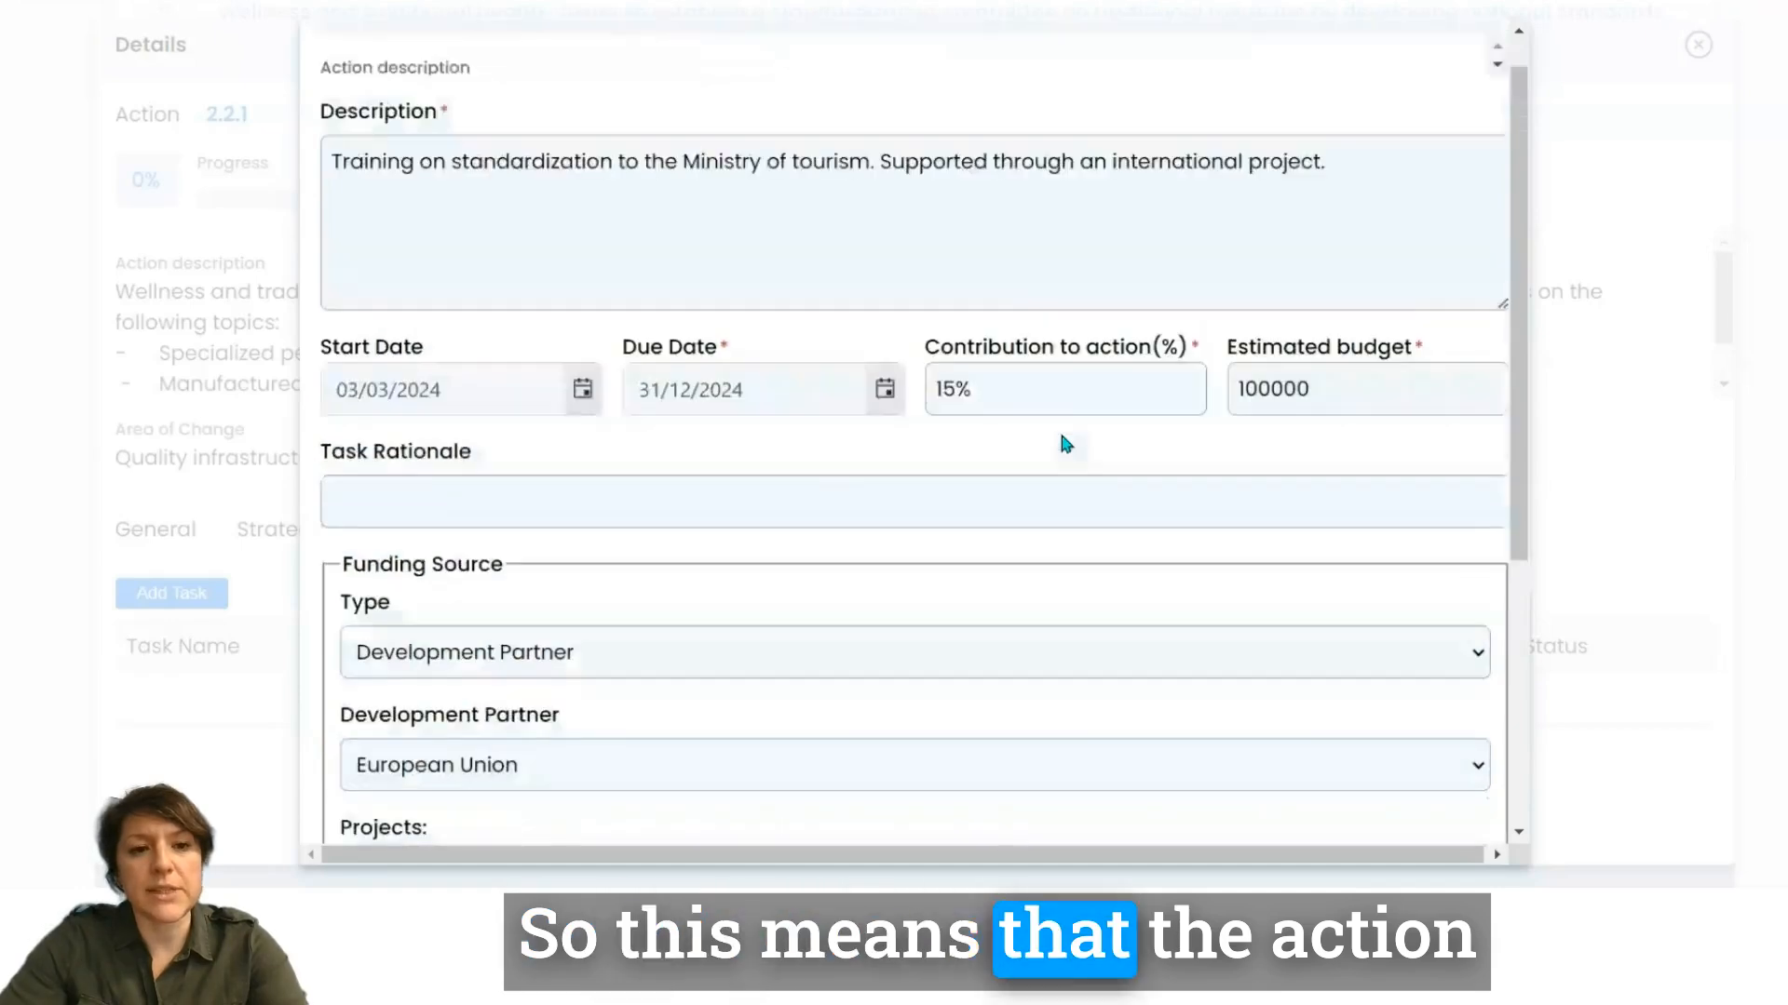
scroll(1066, 445, down, 5)
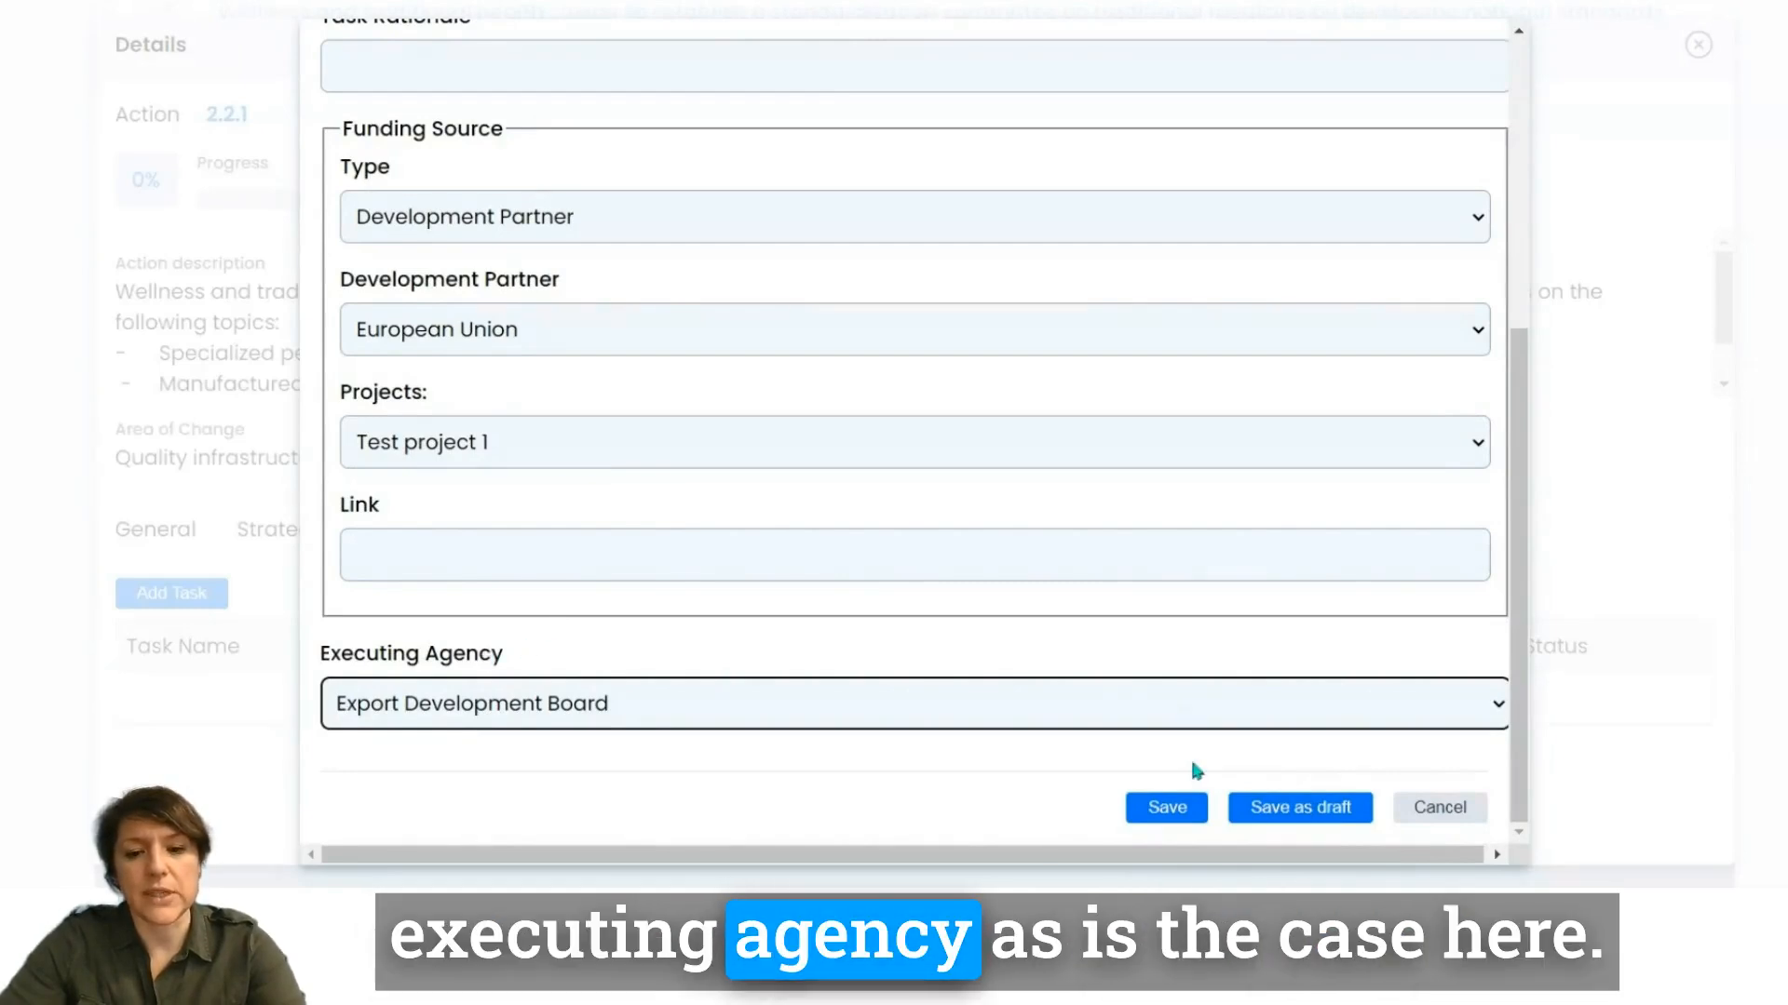
click(1194, 808)
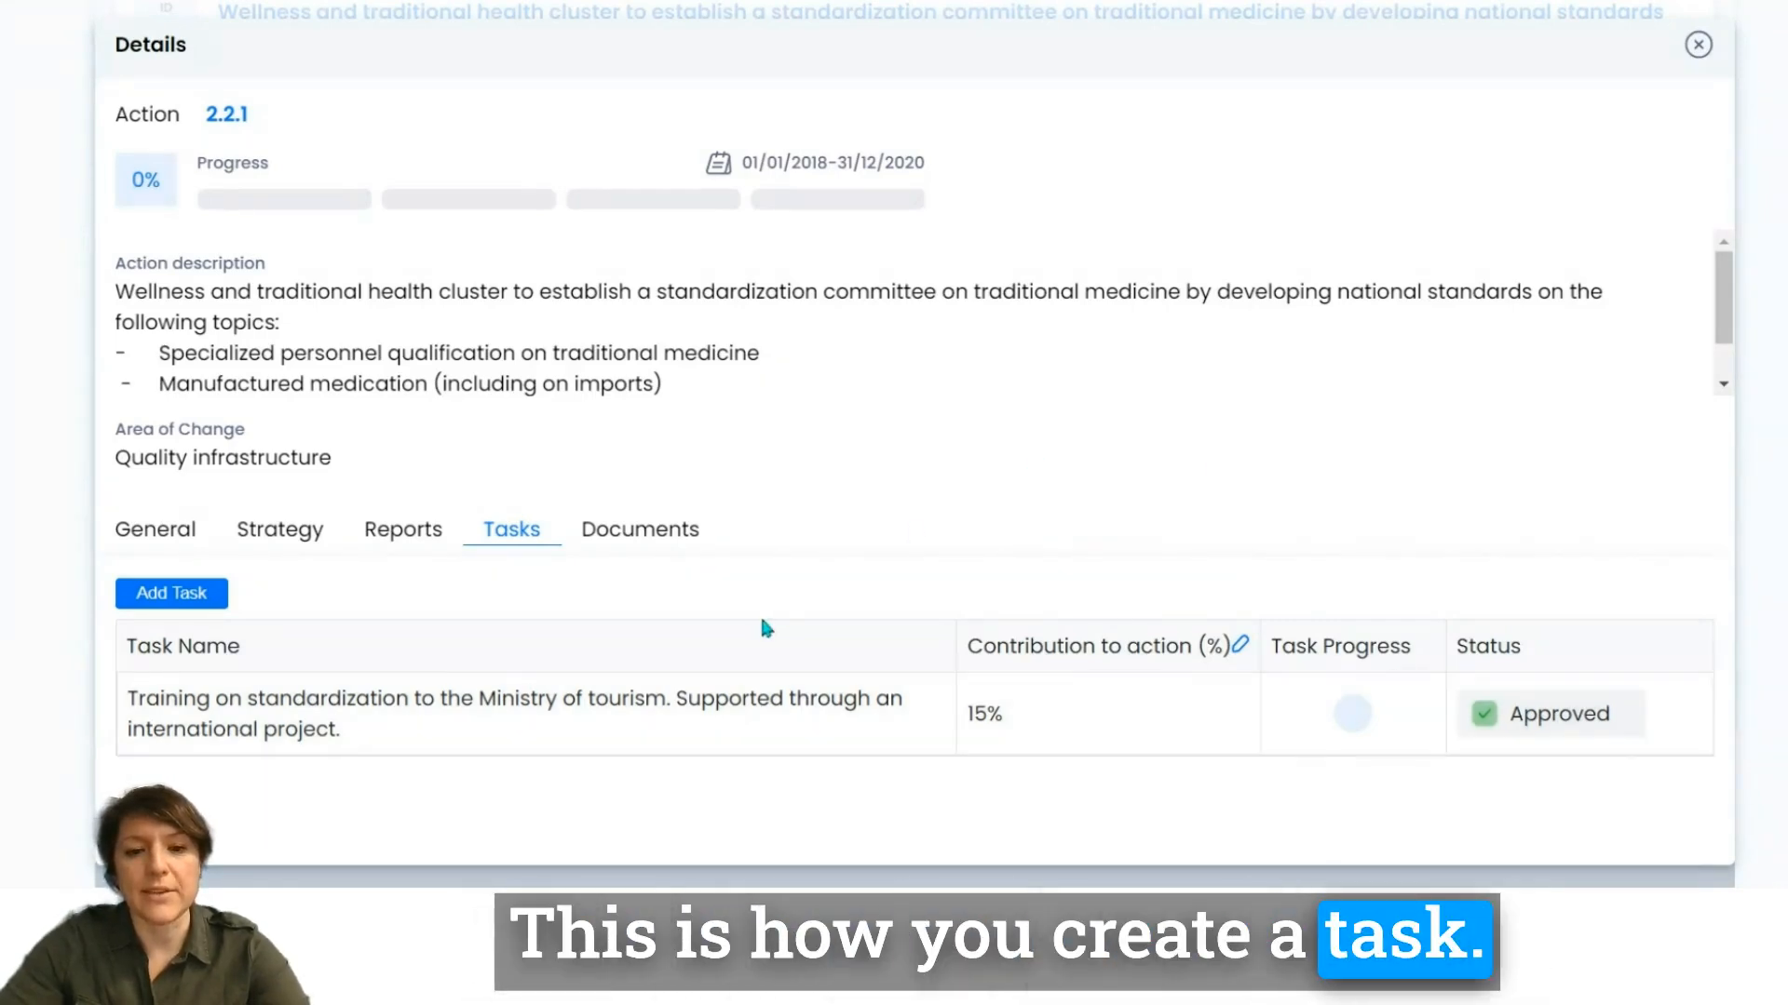
Close the action's details and open the tasks in the full details of Boat Building action 1.1.2 on the first page.
click(1698, 45)
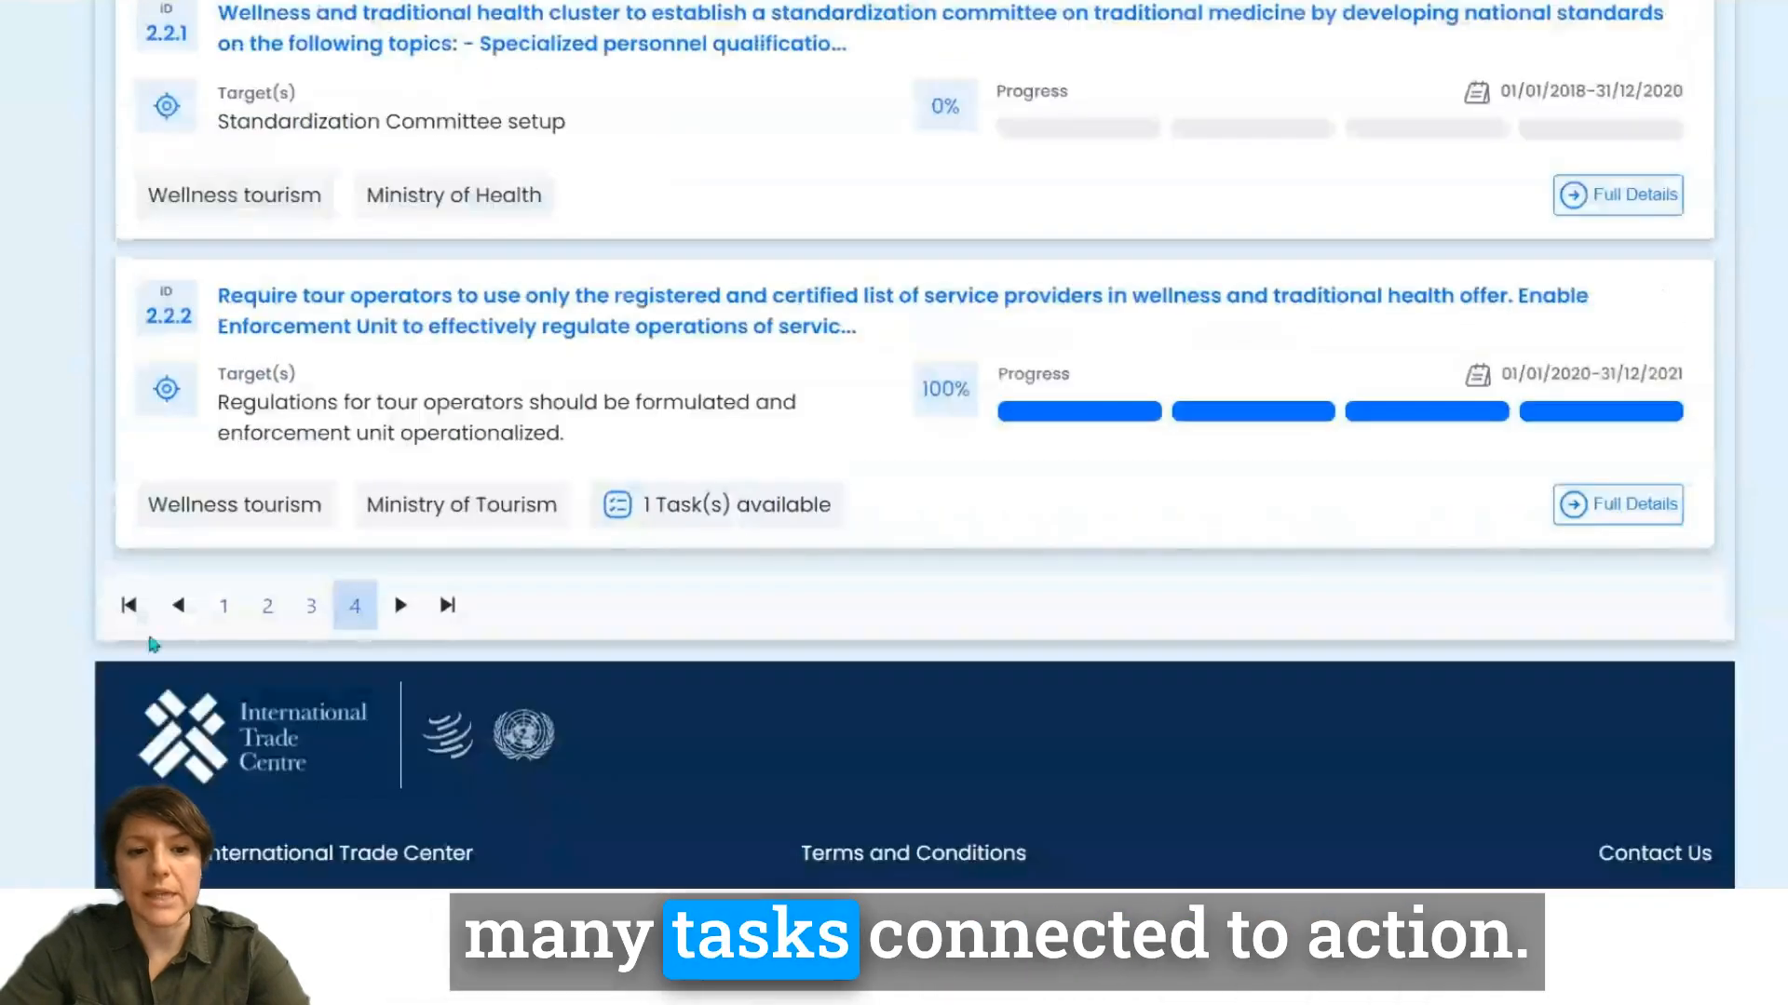
click(226, 608)
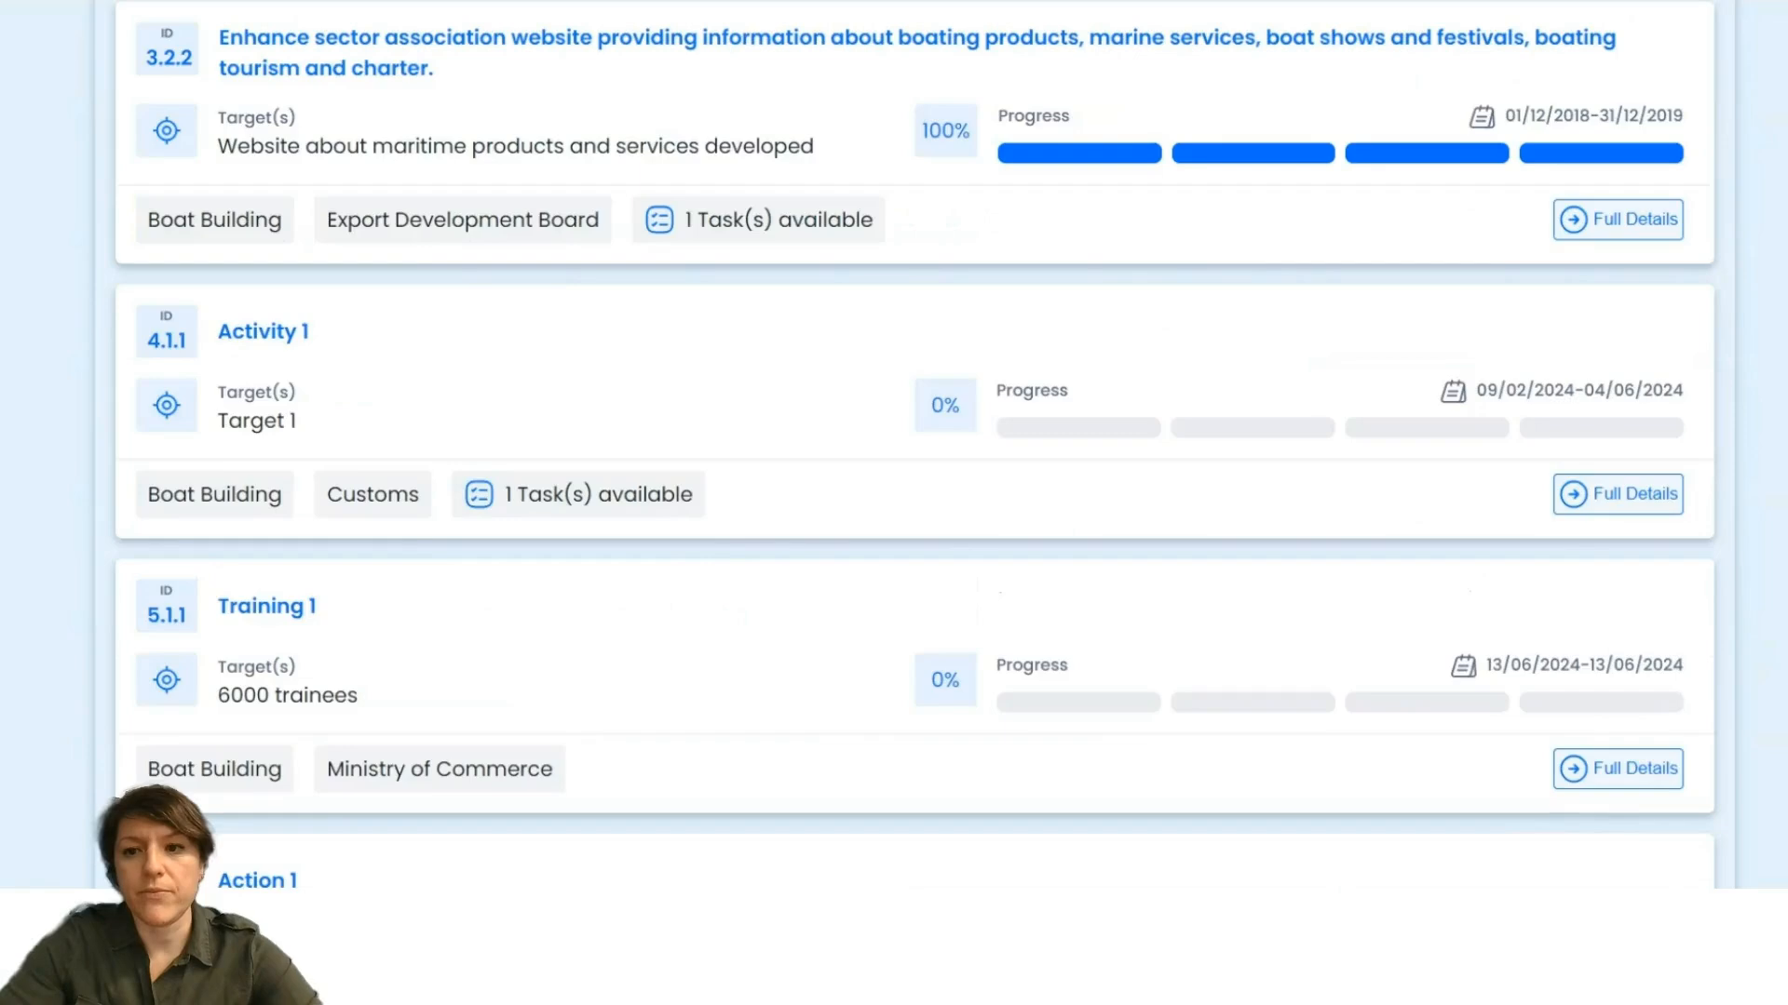
scroll(1269, 367, up, 15)
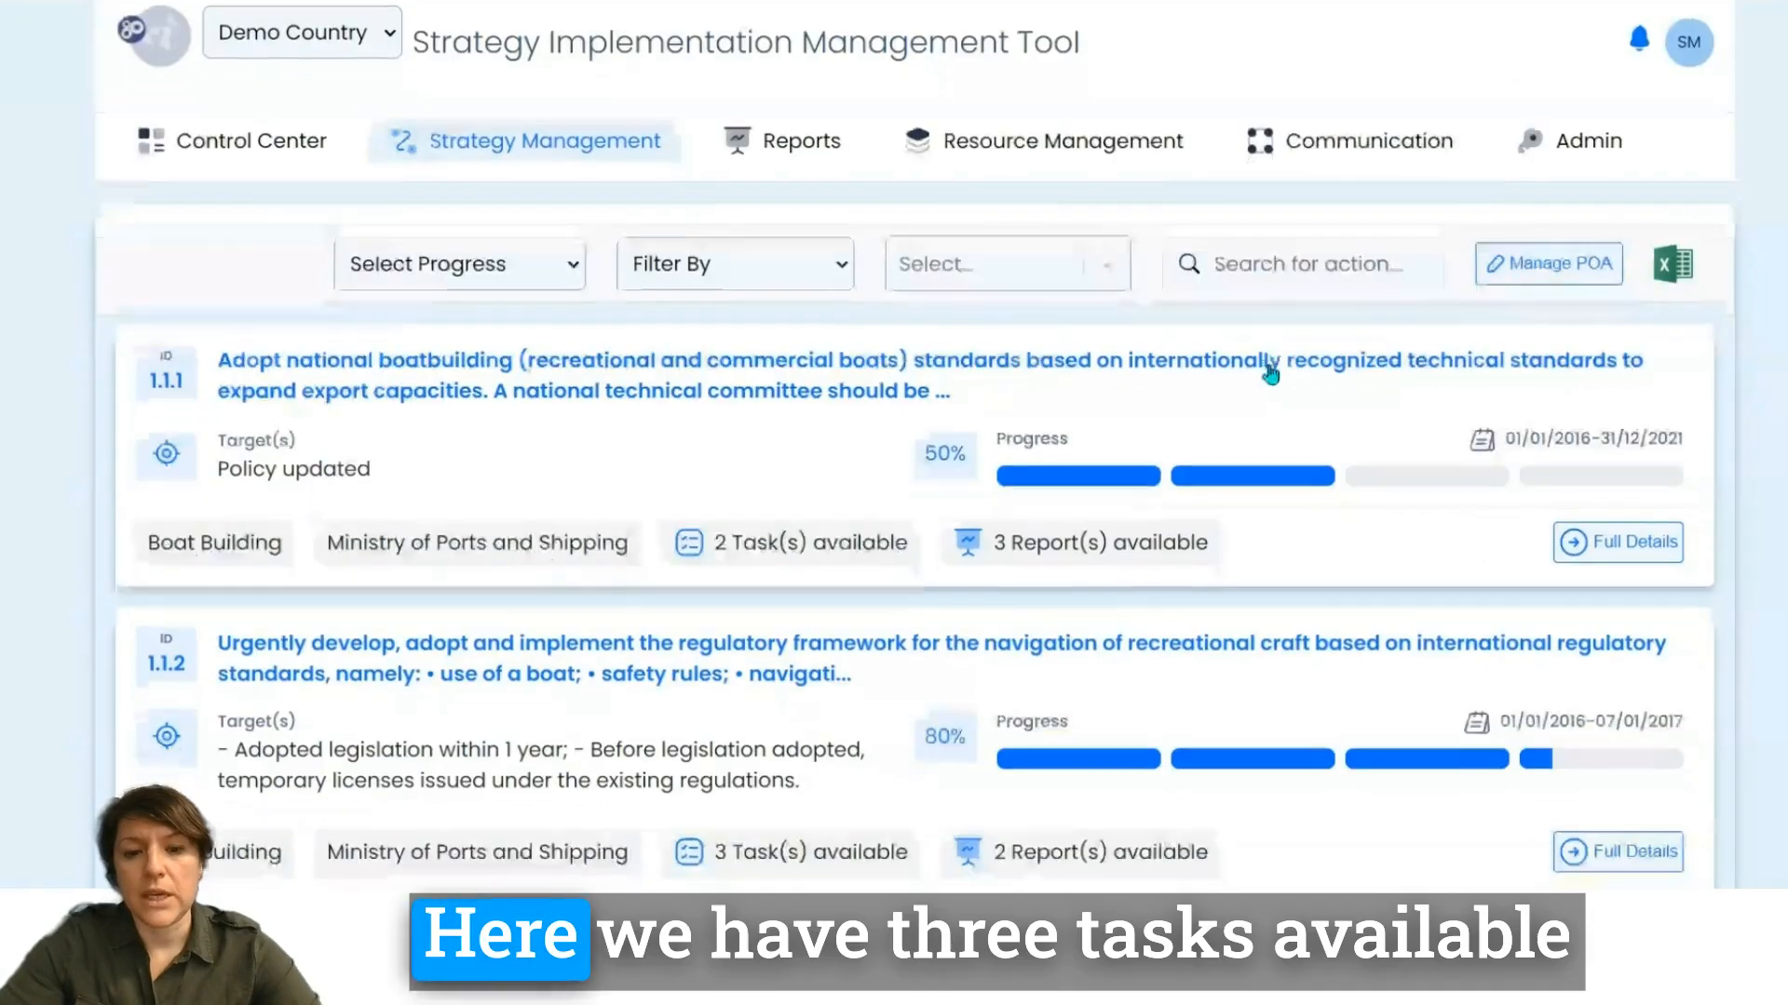
scroll(1270, 374, down, 3)
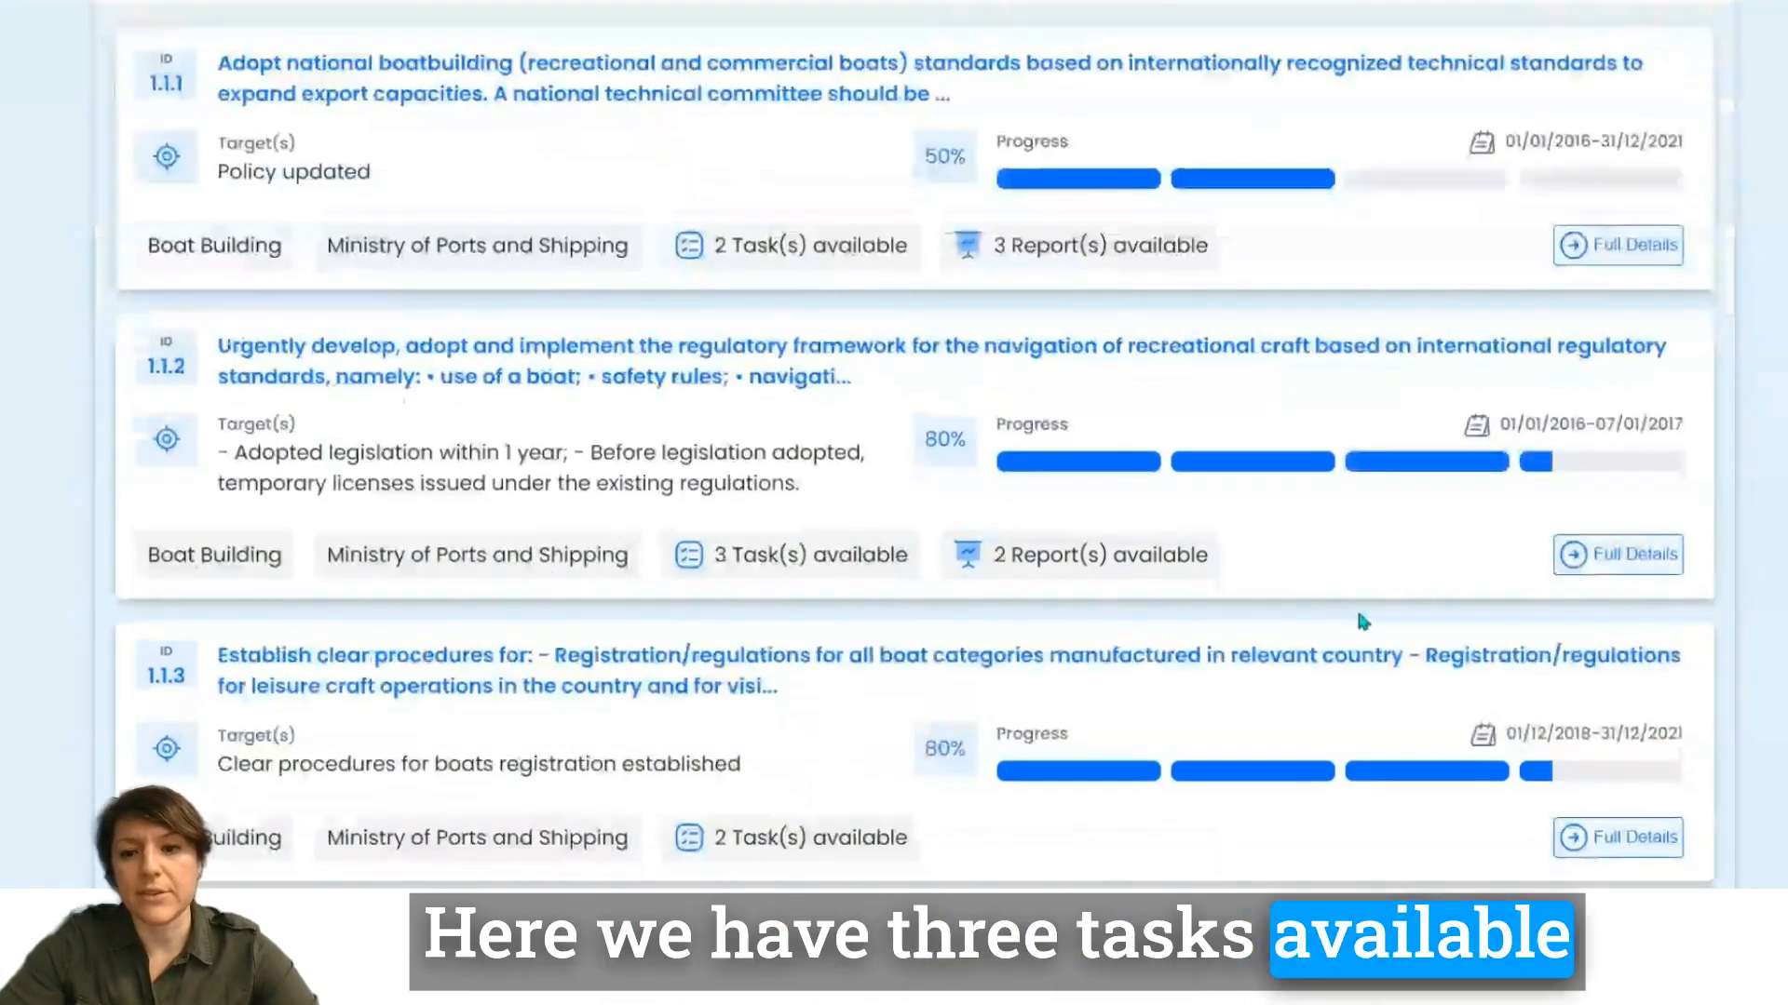
click(1622, 557)
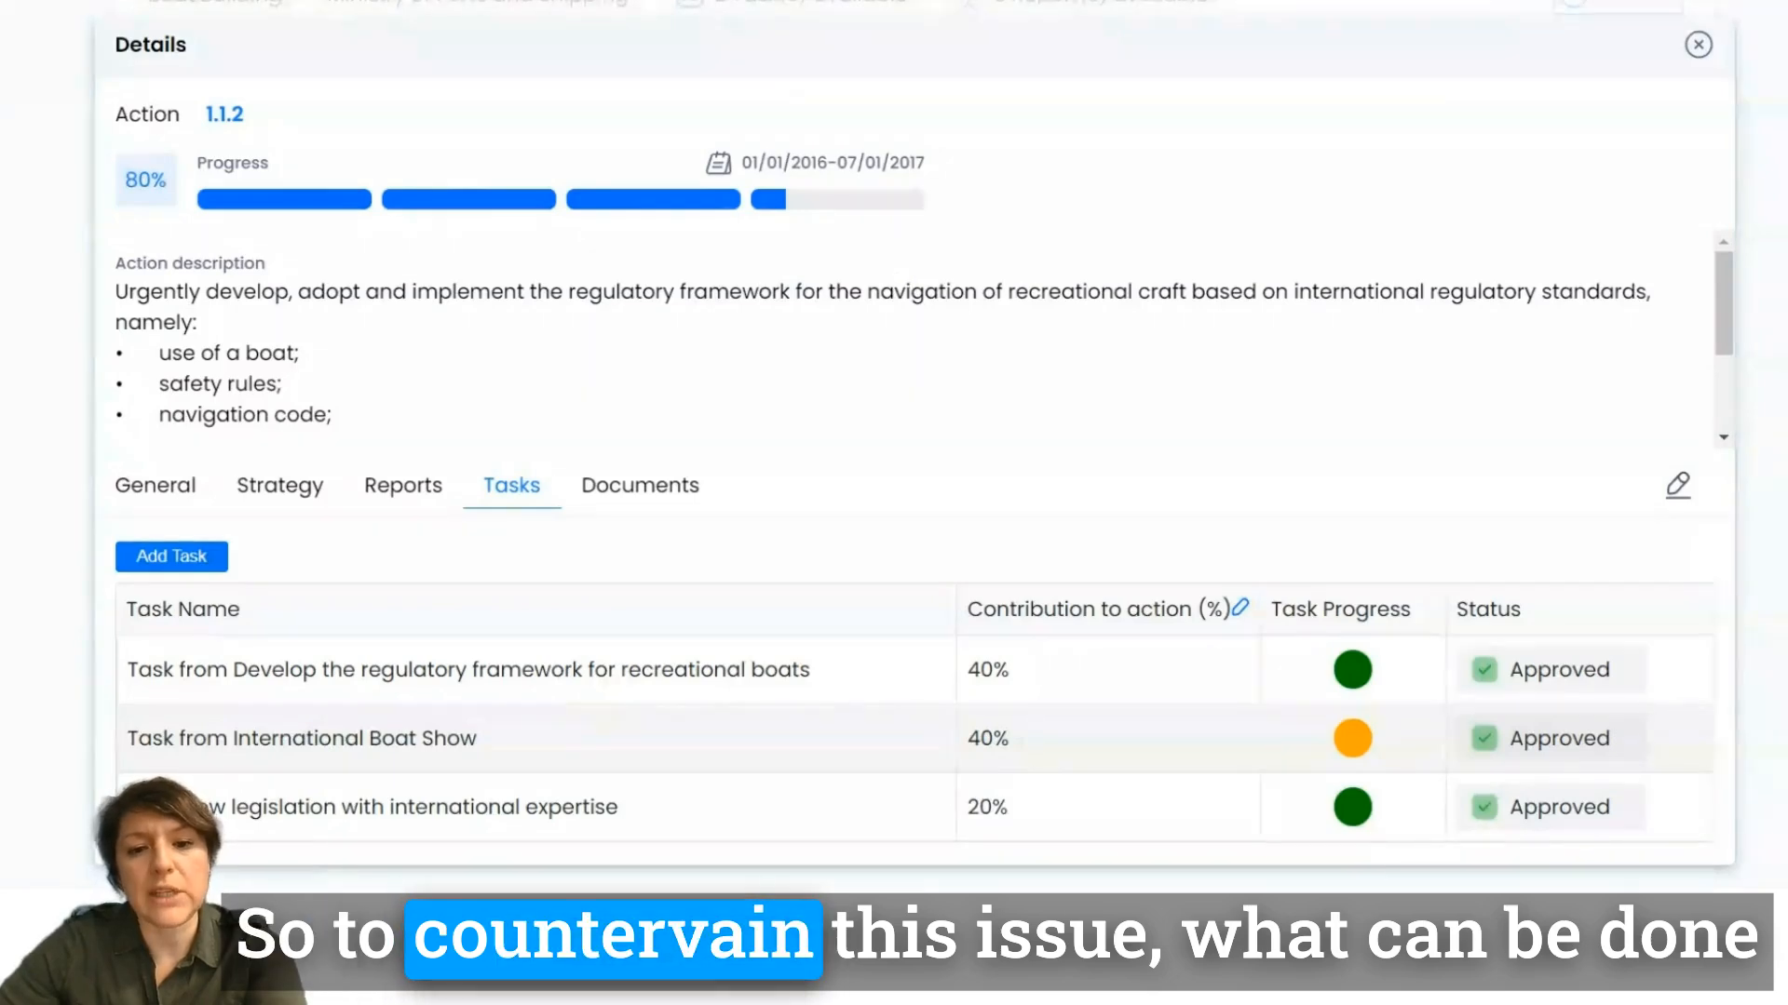
Set the contribution of the task "Task from Develop the regulatory framework for recreational boats" to 35%.
click(1241, 610)
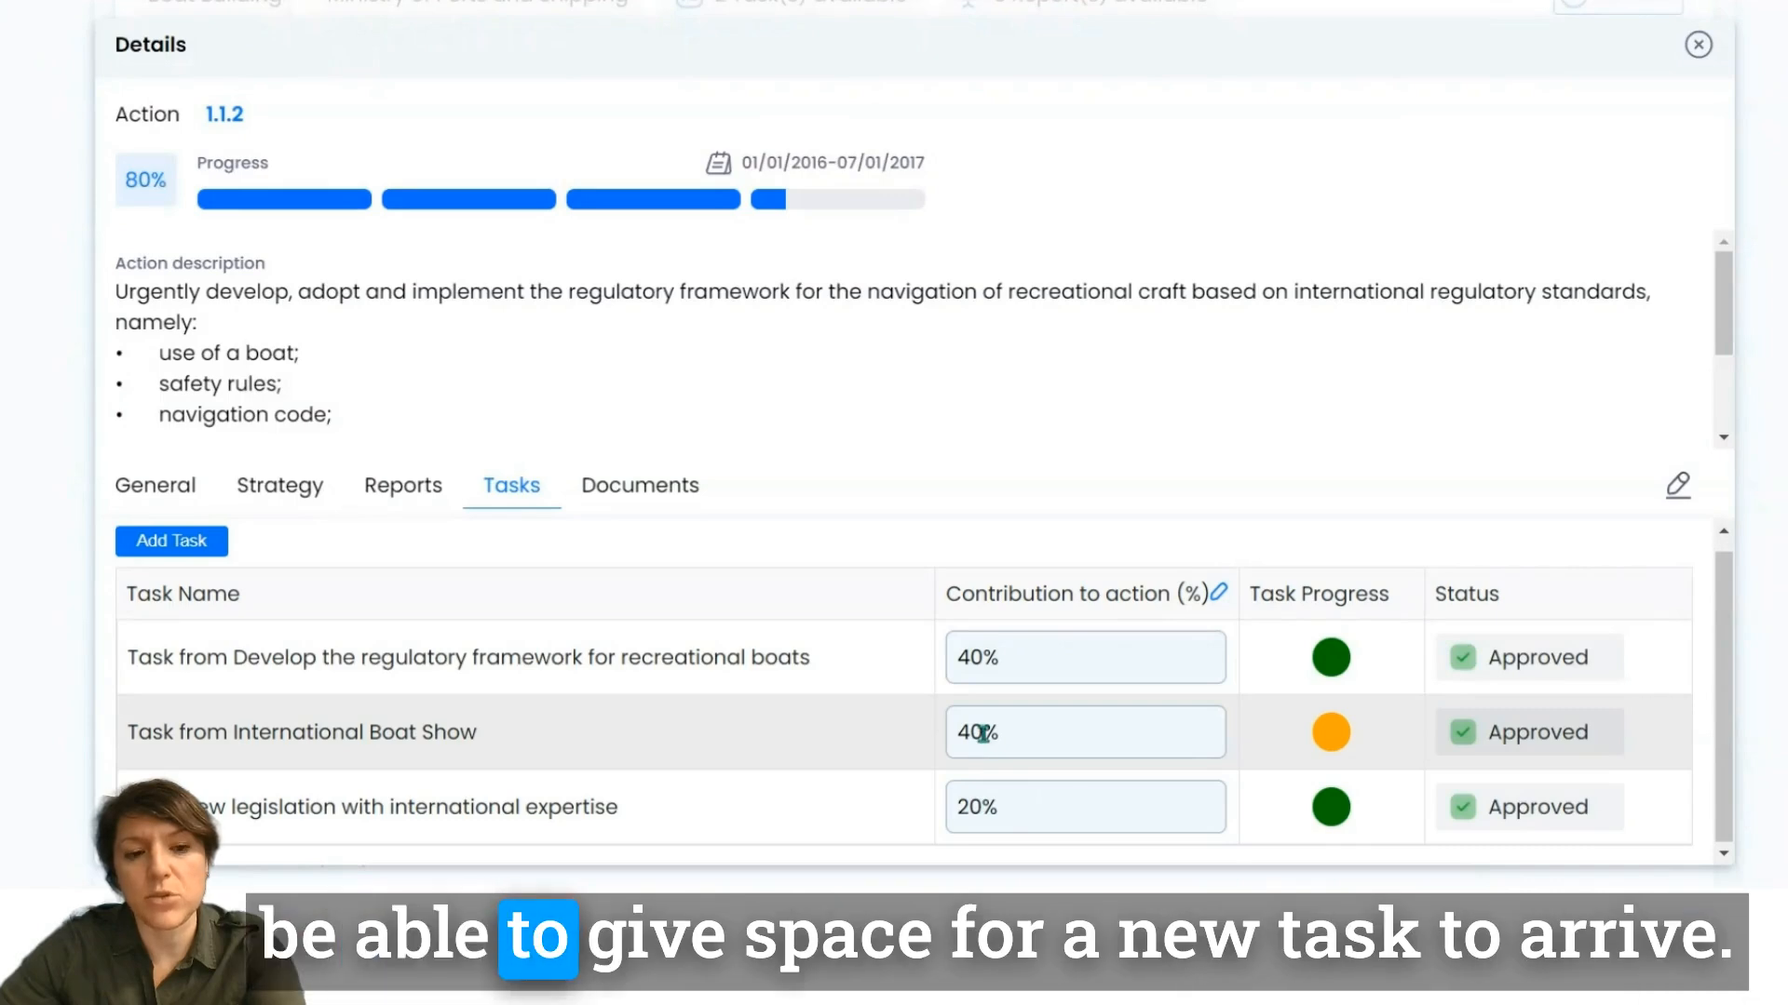
click(981, 659)
key(BackSpace)
key(BackSpace)
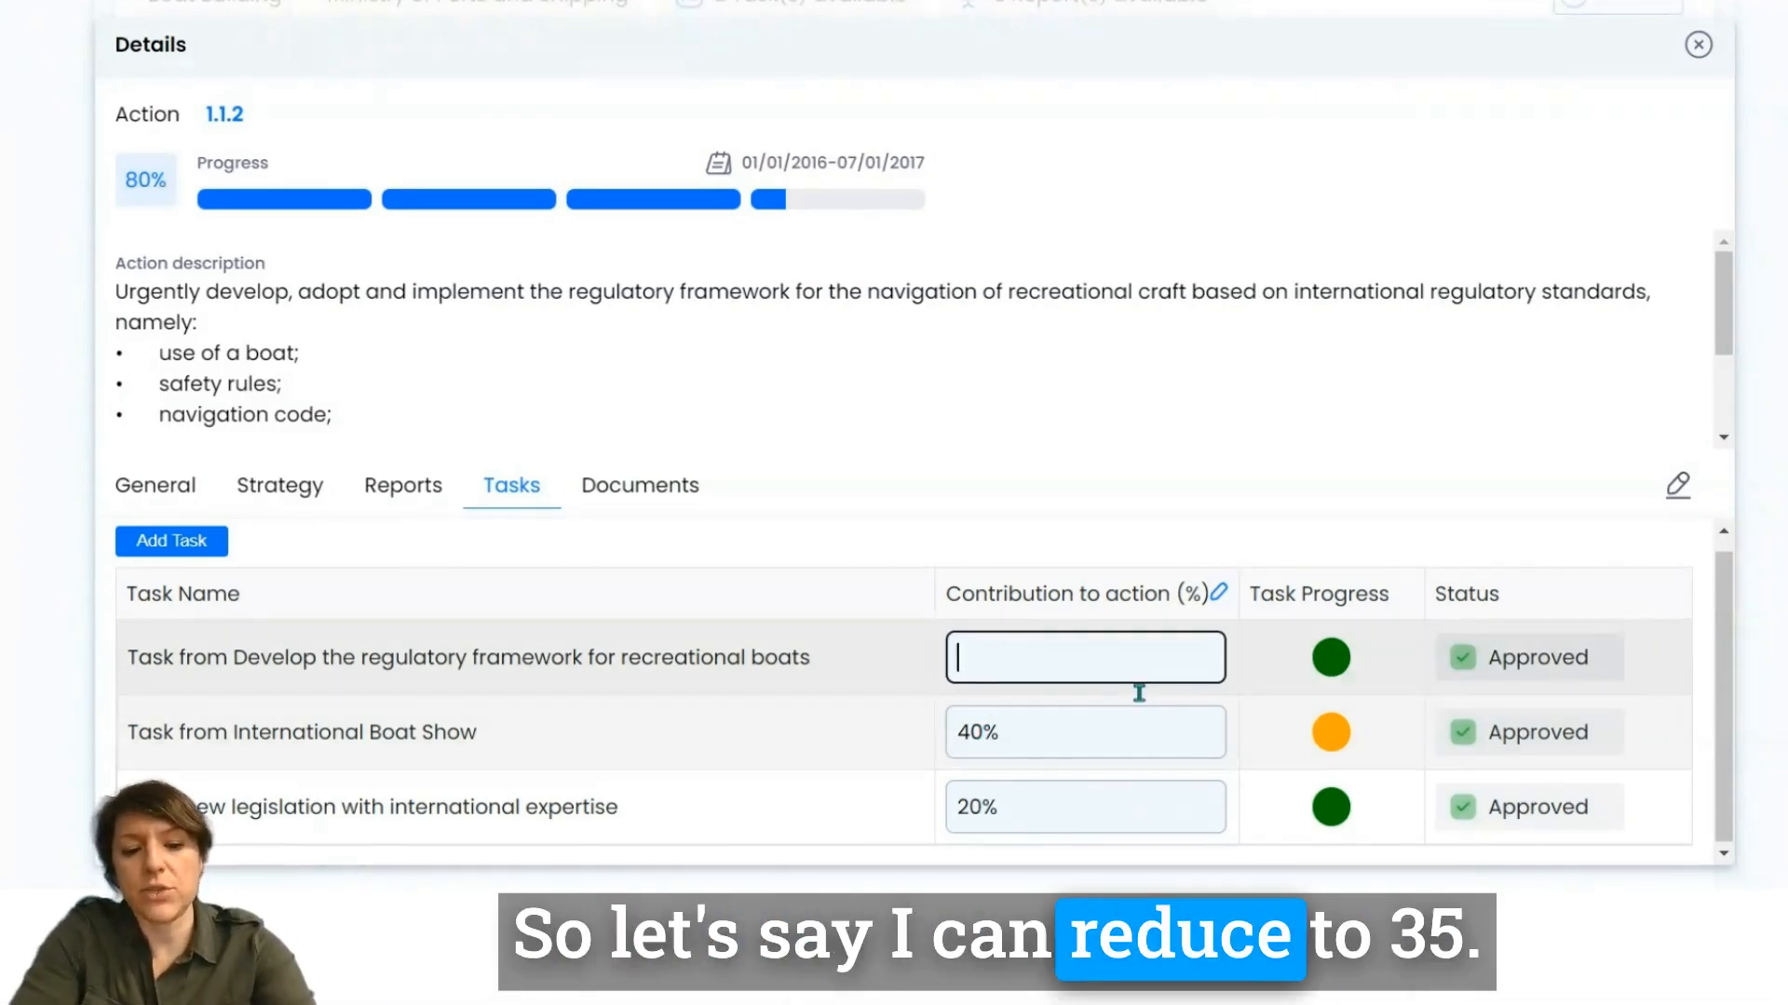
text(35)
click(990, 731)
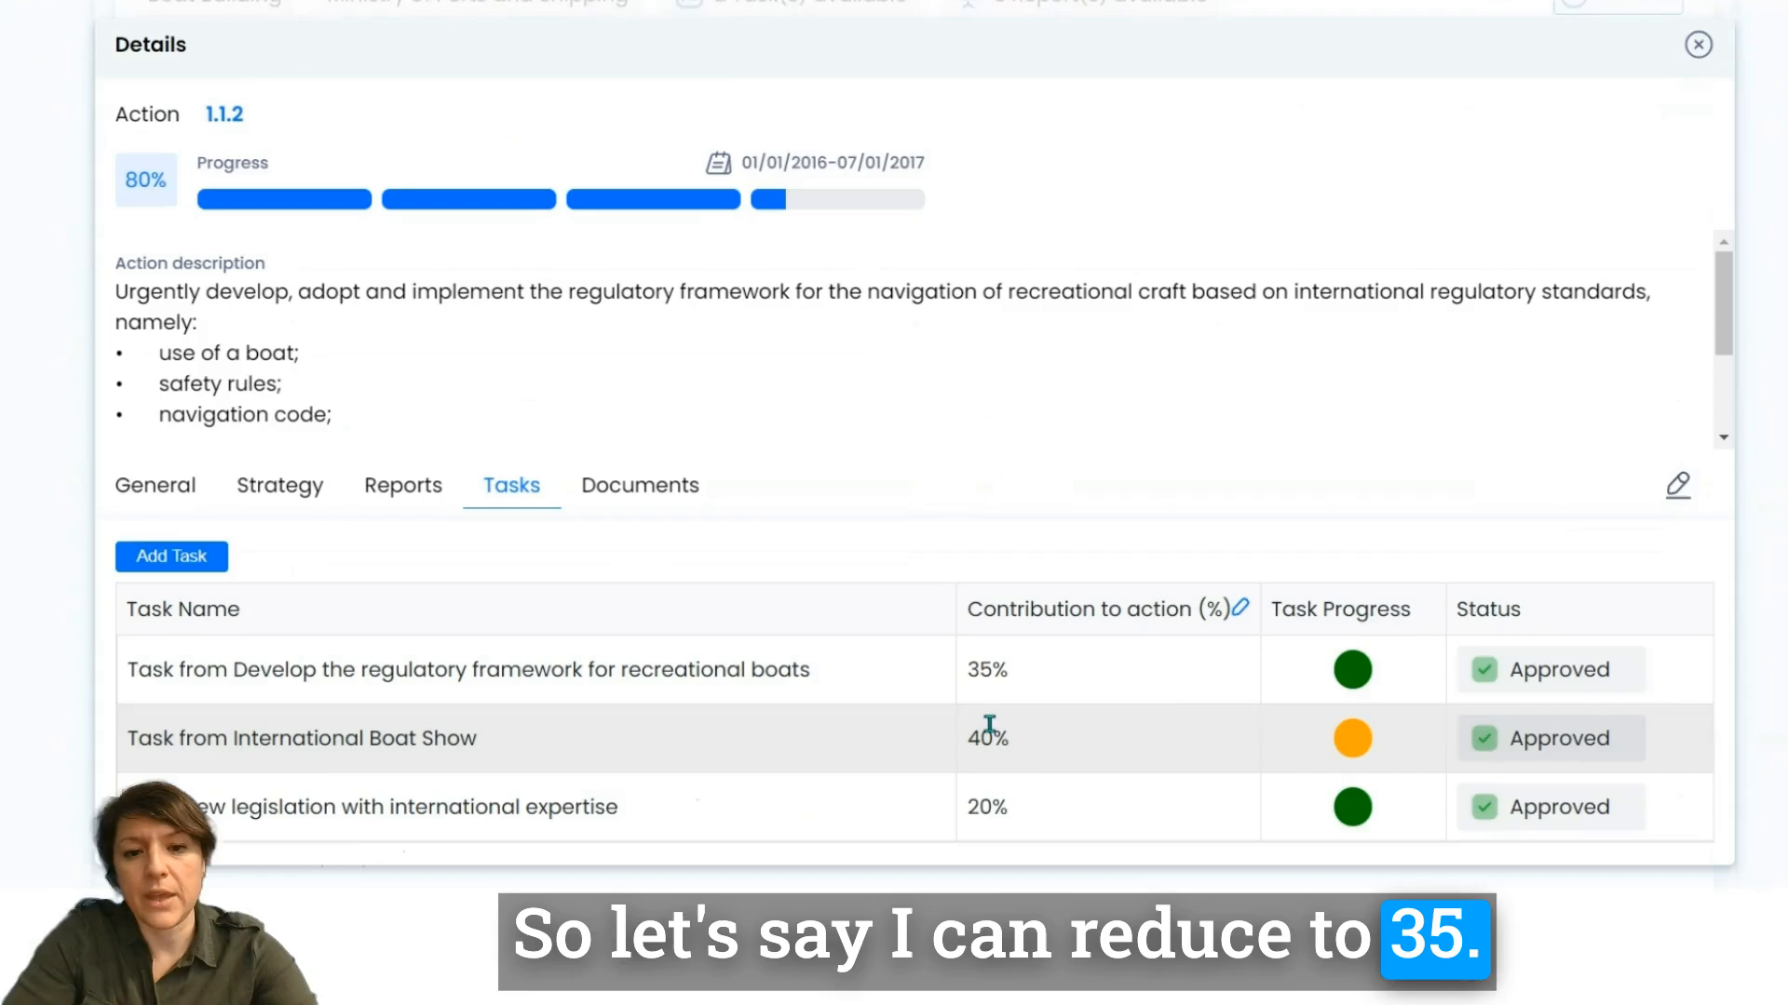
Set the contribution of the task "Task from International Boat Show" to 35%.
click(1240, 612)
click(983, 742)
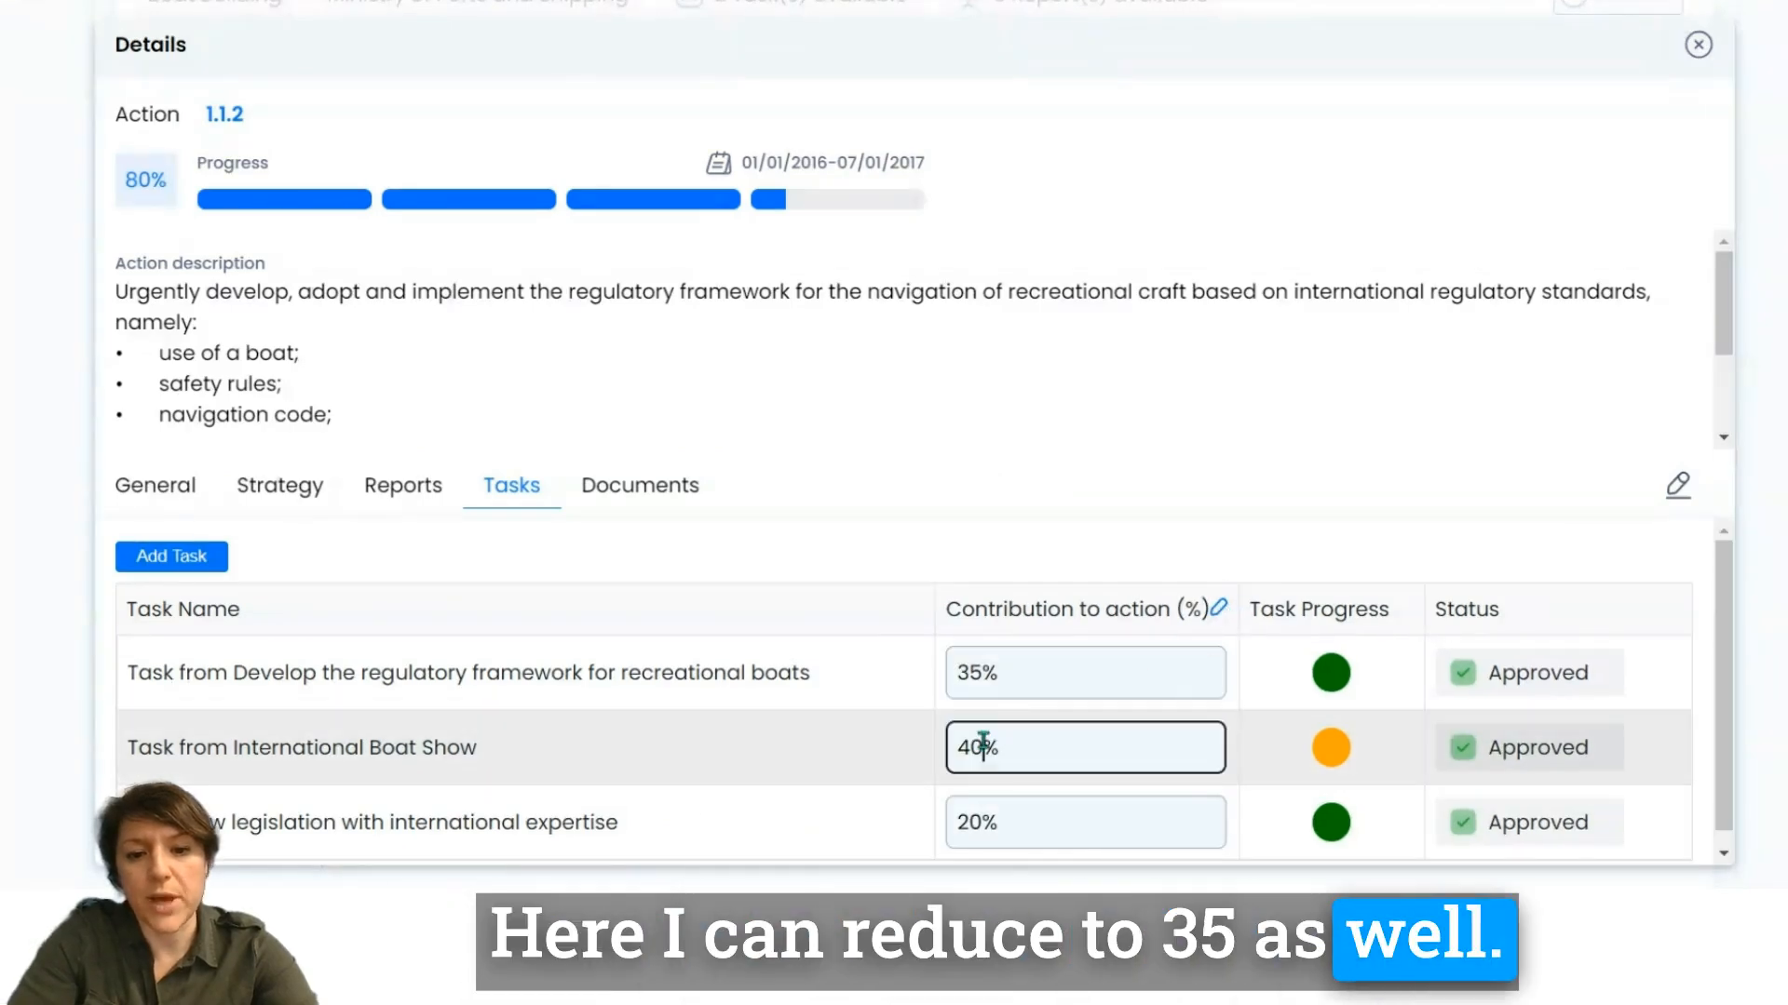
text(35)
click(985, 821)
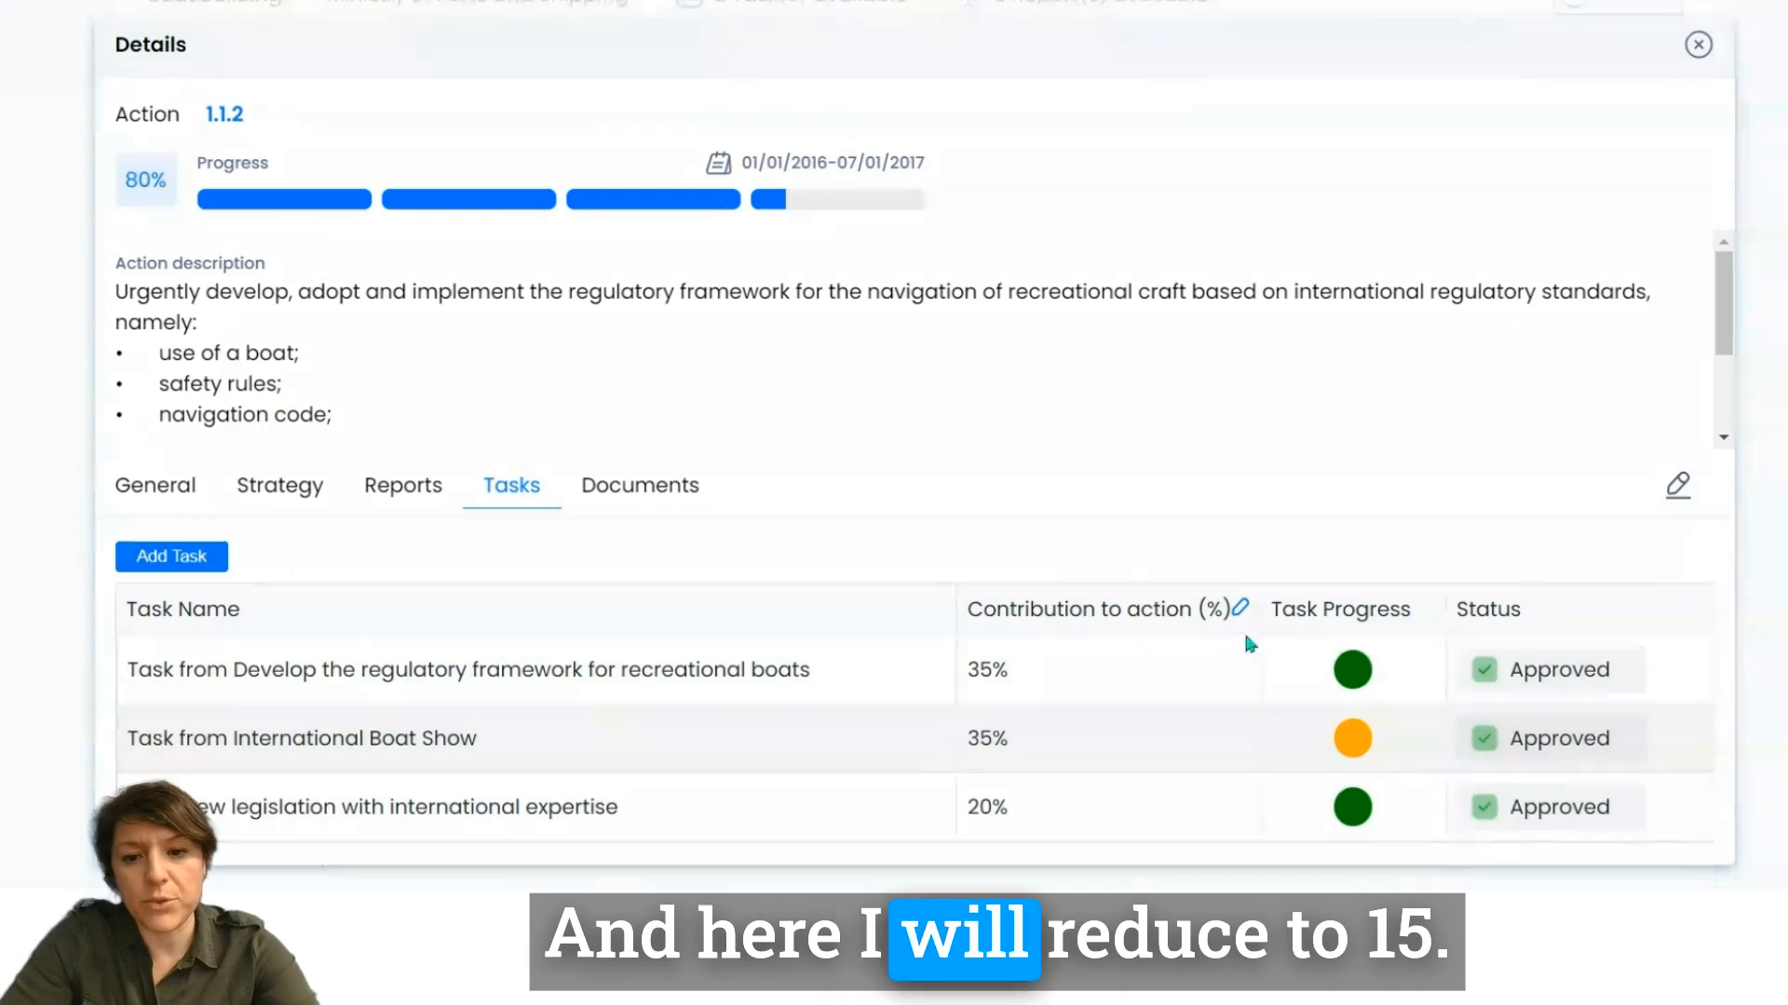
Set the contribution of the task "Draft new legislation with international expertise" to 15%.
click(1240, 609)
click(984, 821)
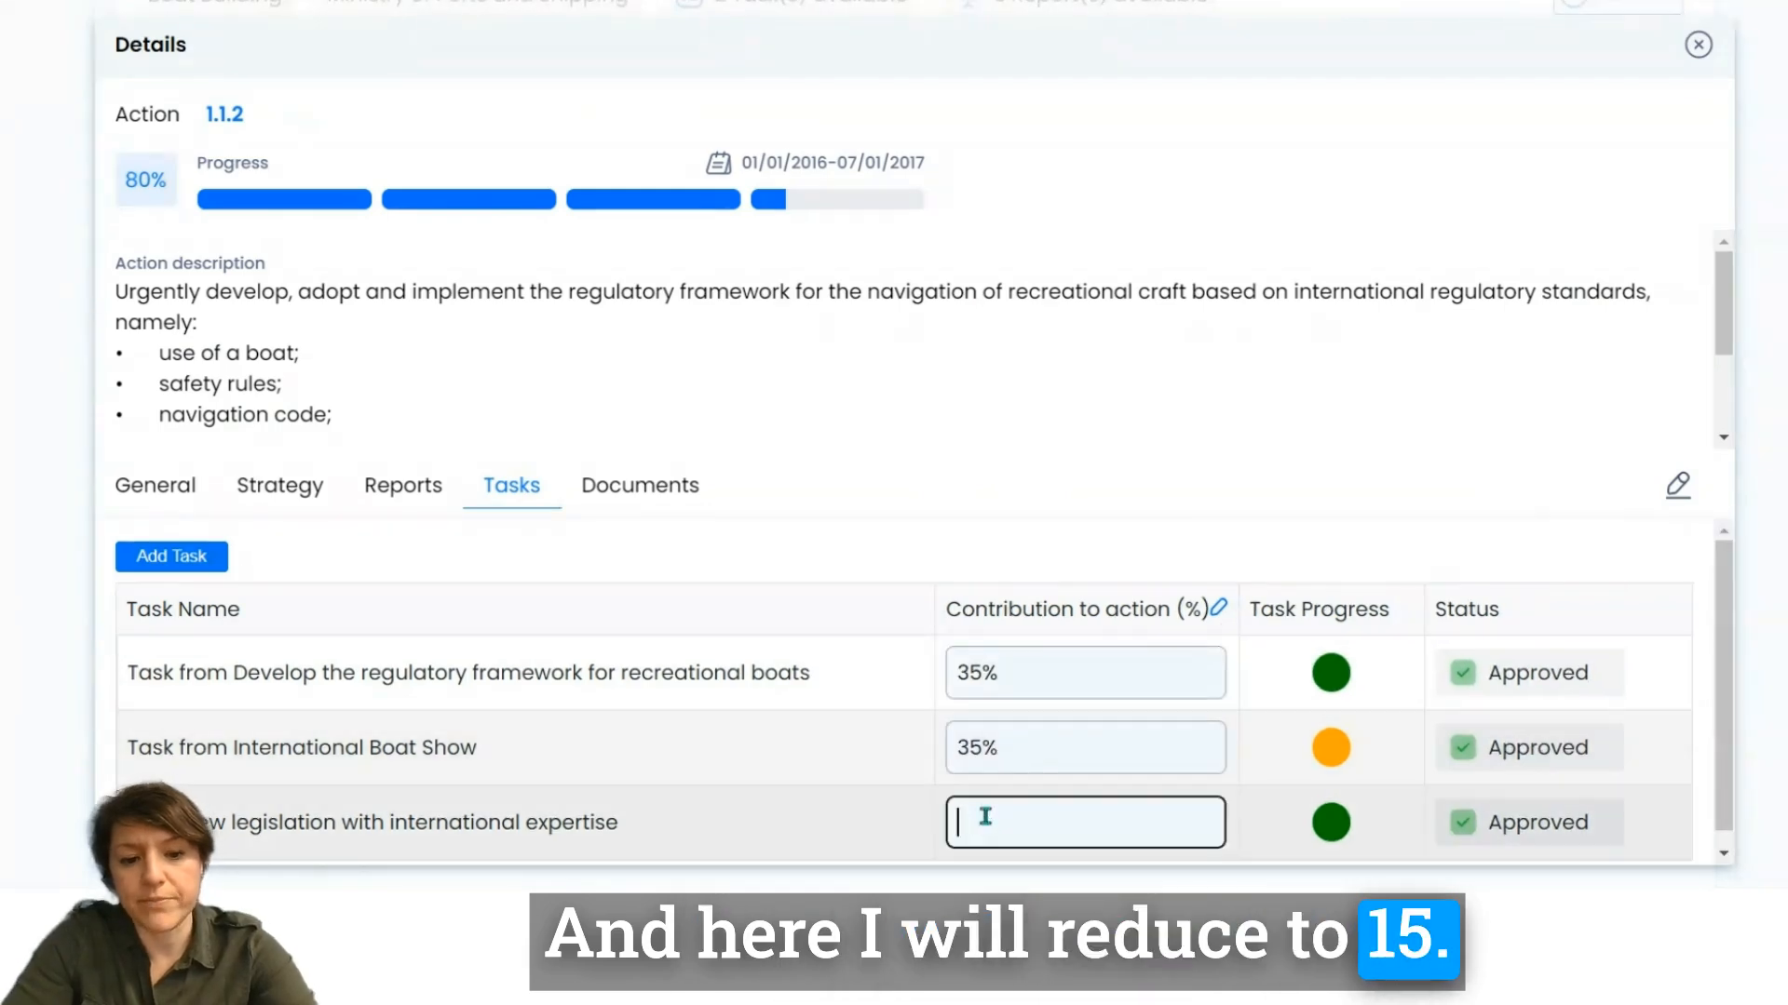
text(15)
click(1259, 654)
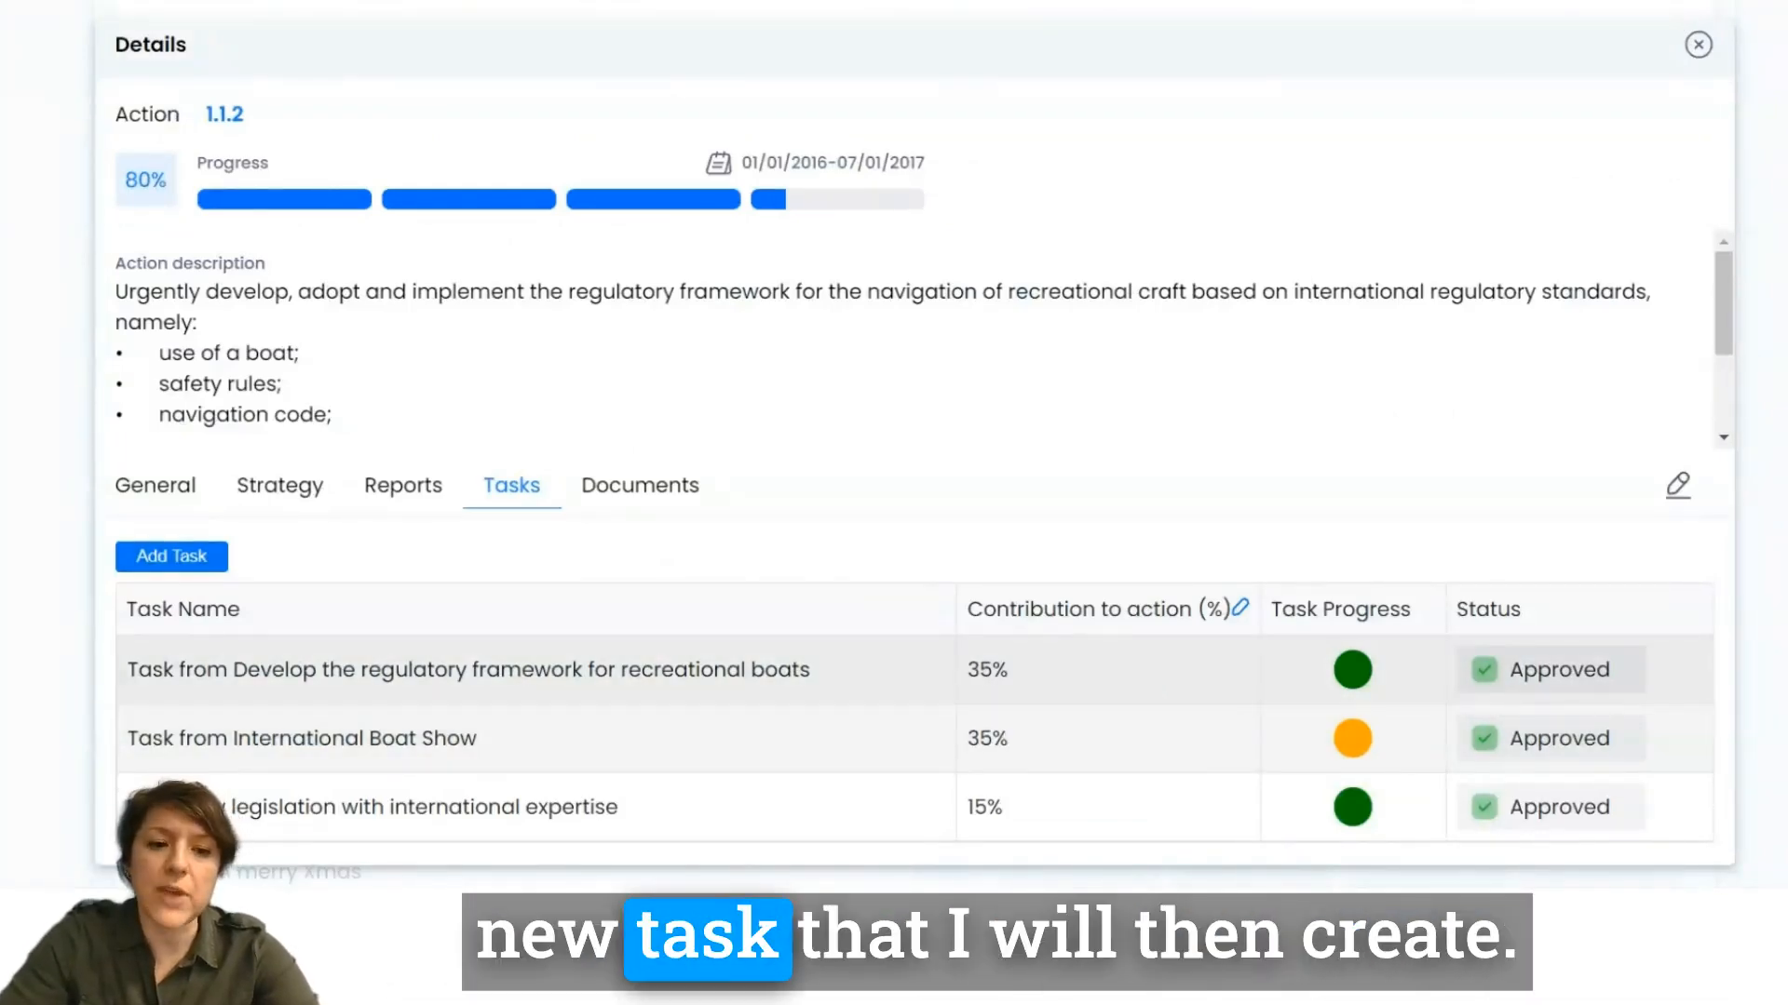
Add a task to action 1.1.2 with the description "Task test 2" and the due date 30/09/2024.
click(210, 558)
click(602, 211)
text(Task)
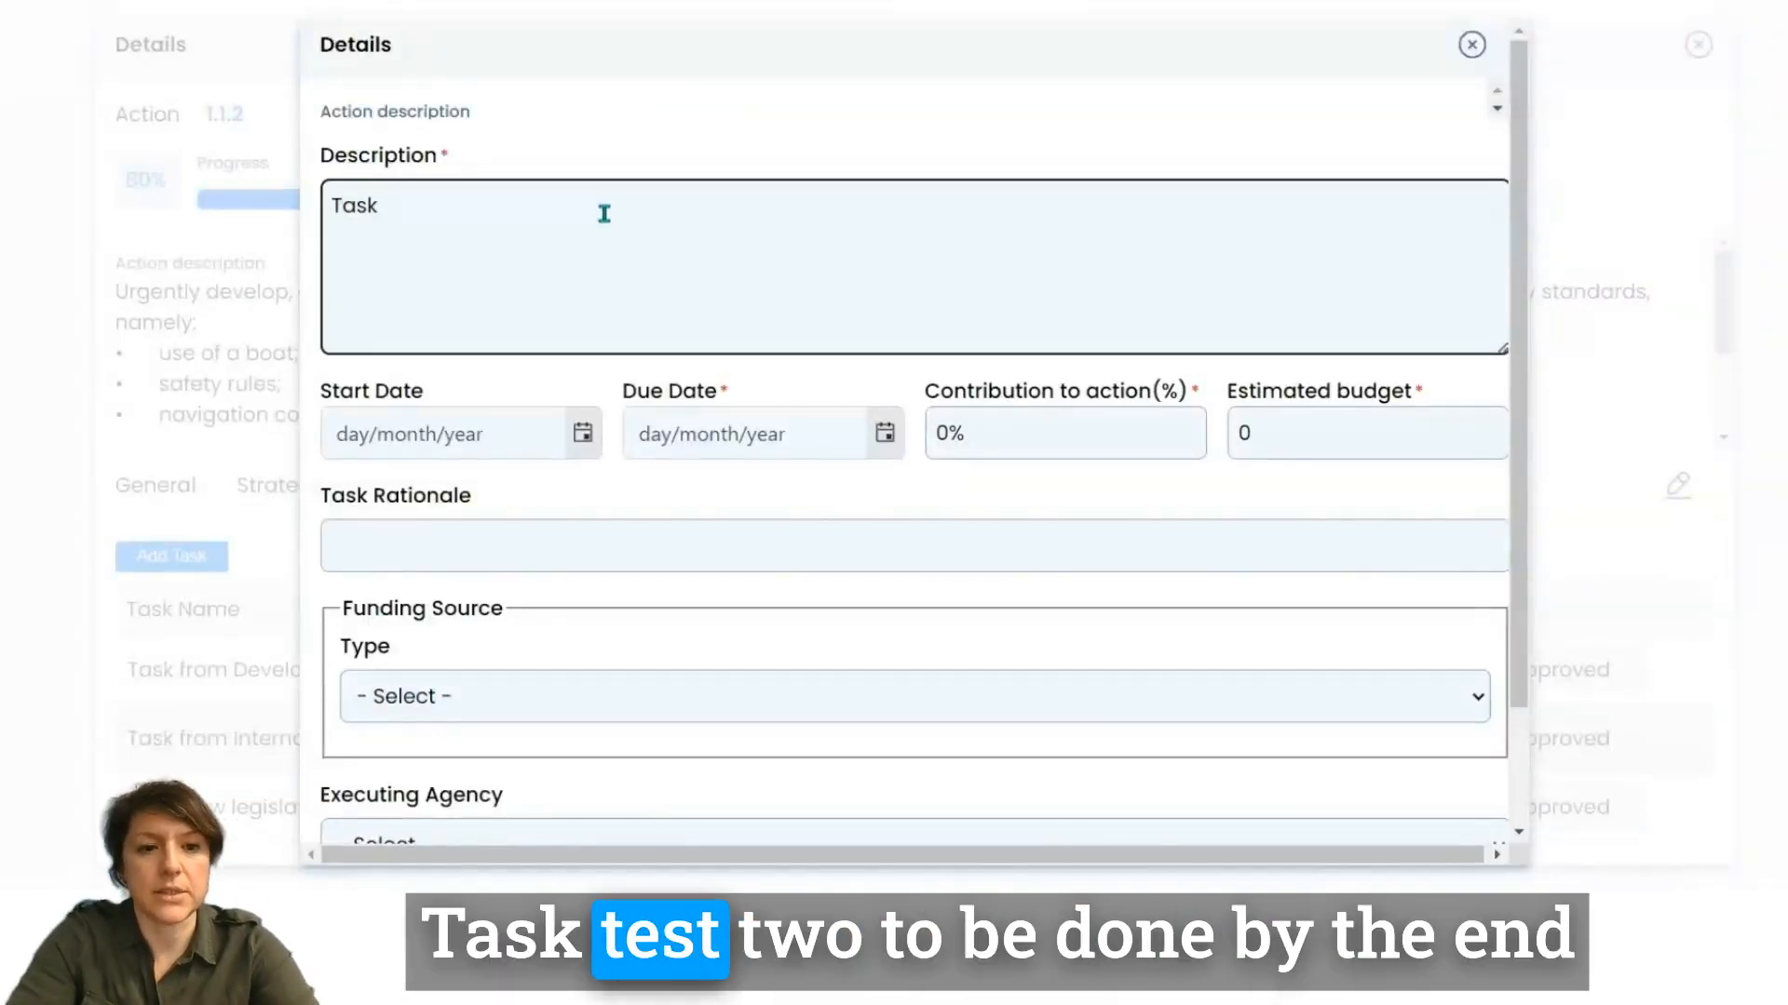
text( test 2)
click(652, 434)
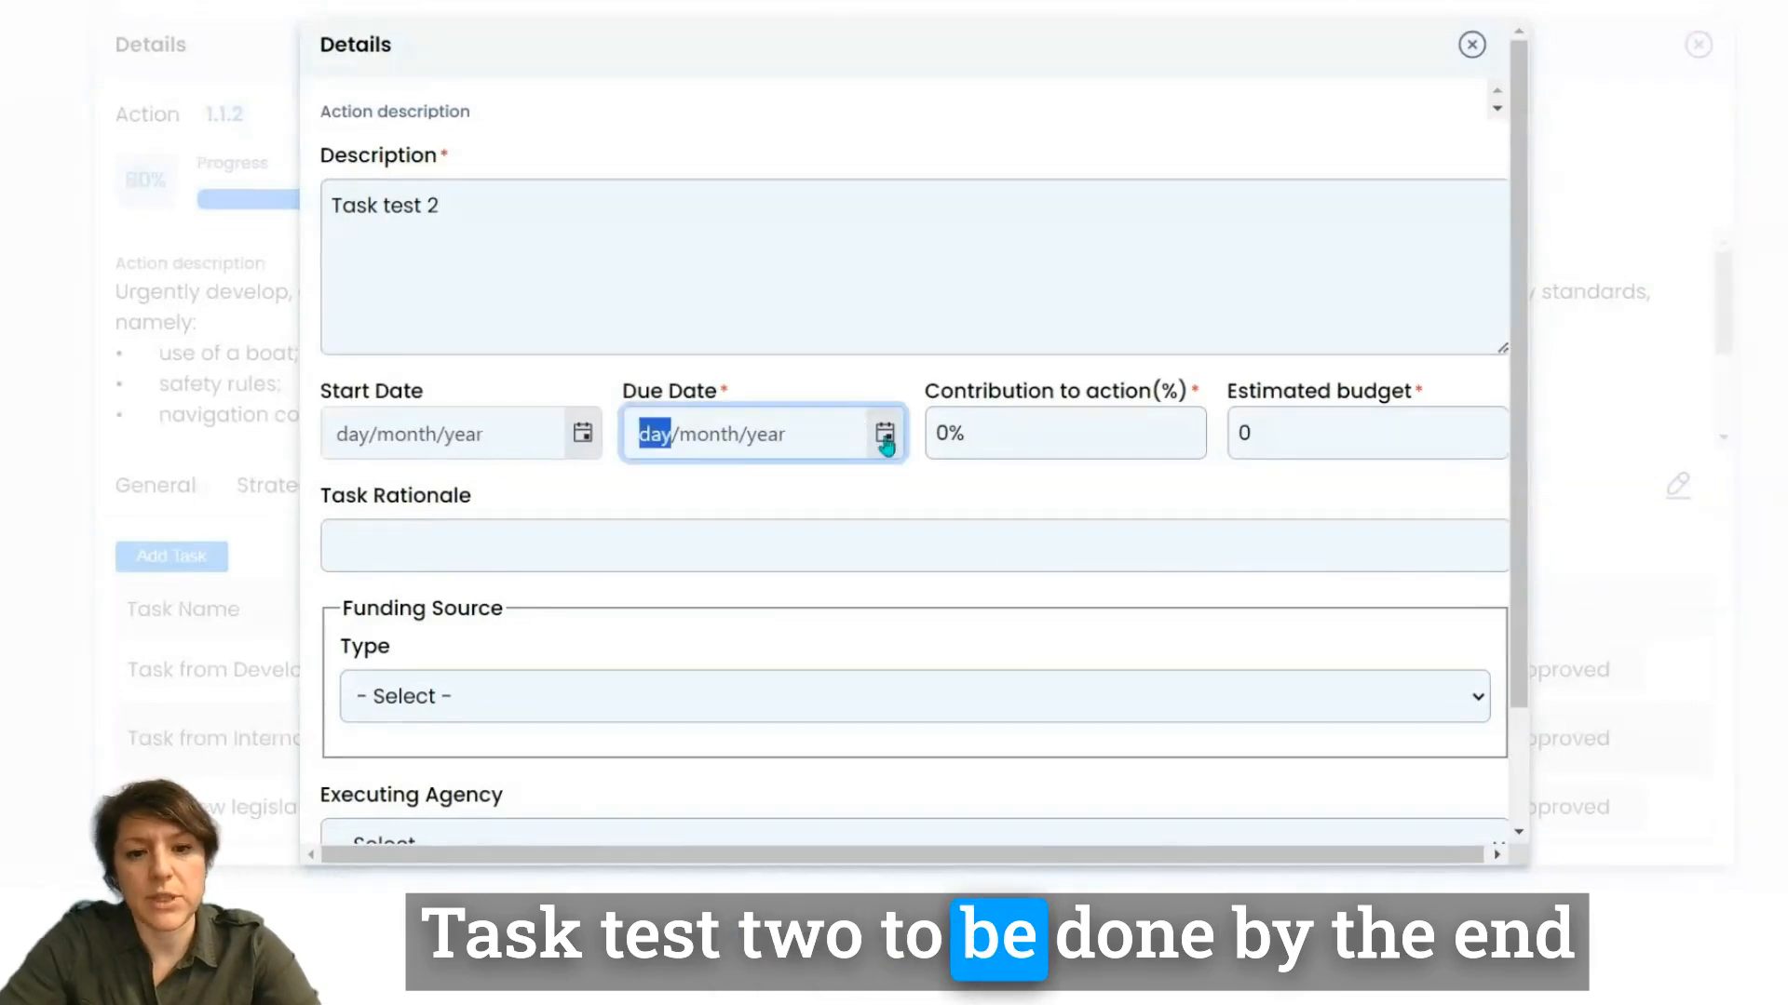
click(884, 432)
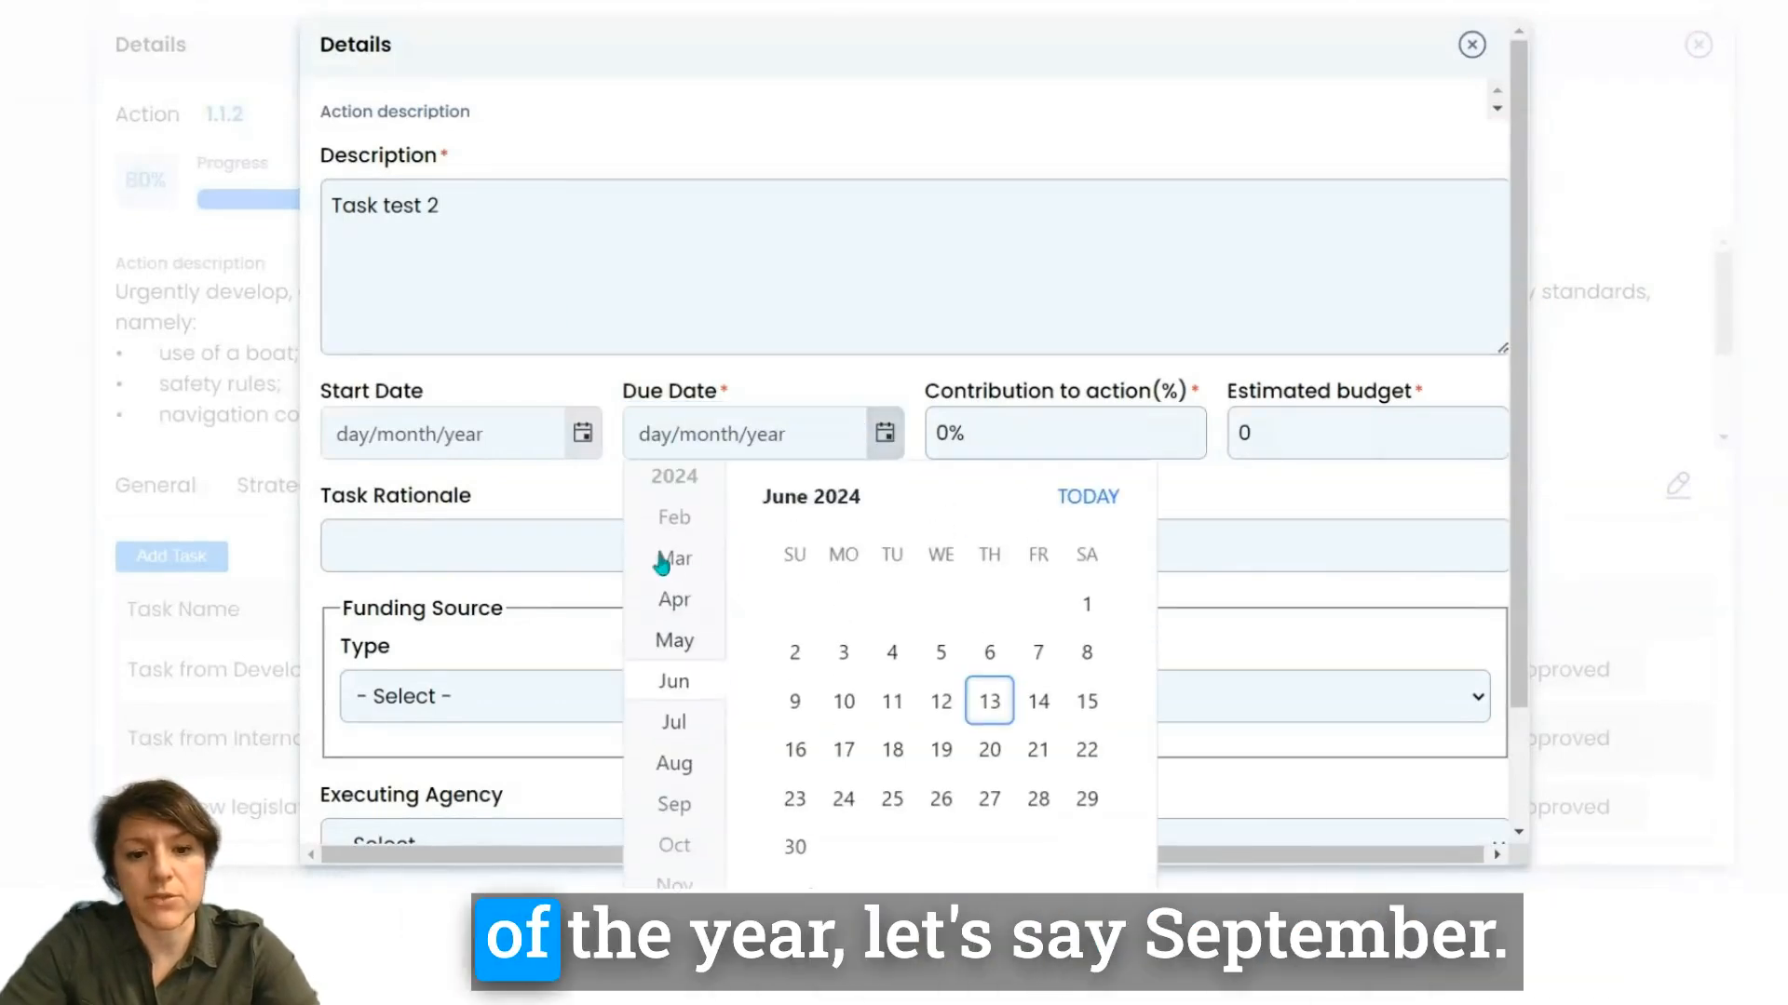
click(691, 807)
click(843, 799)
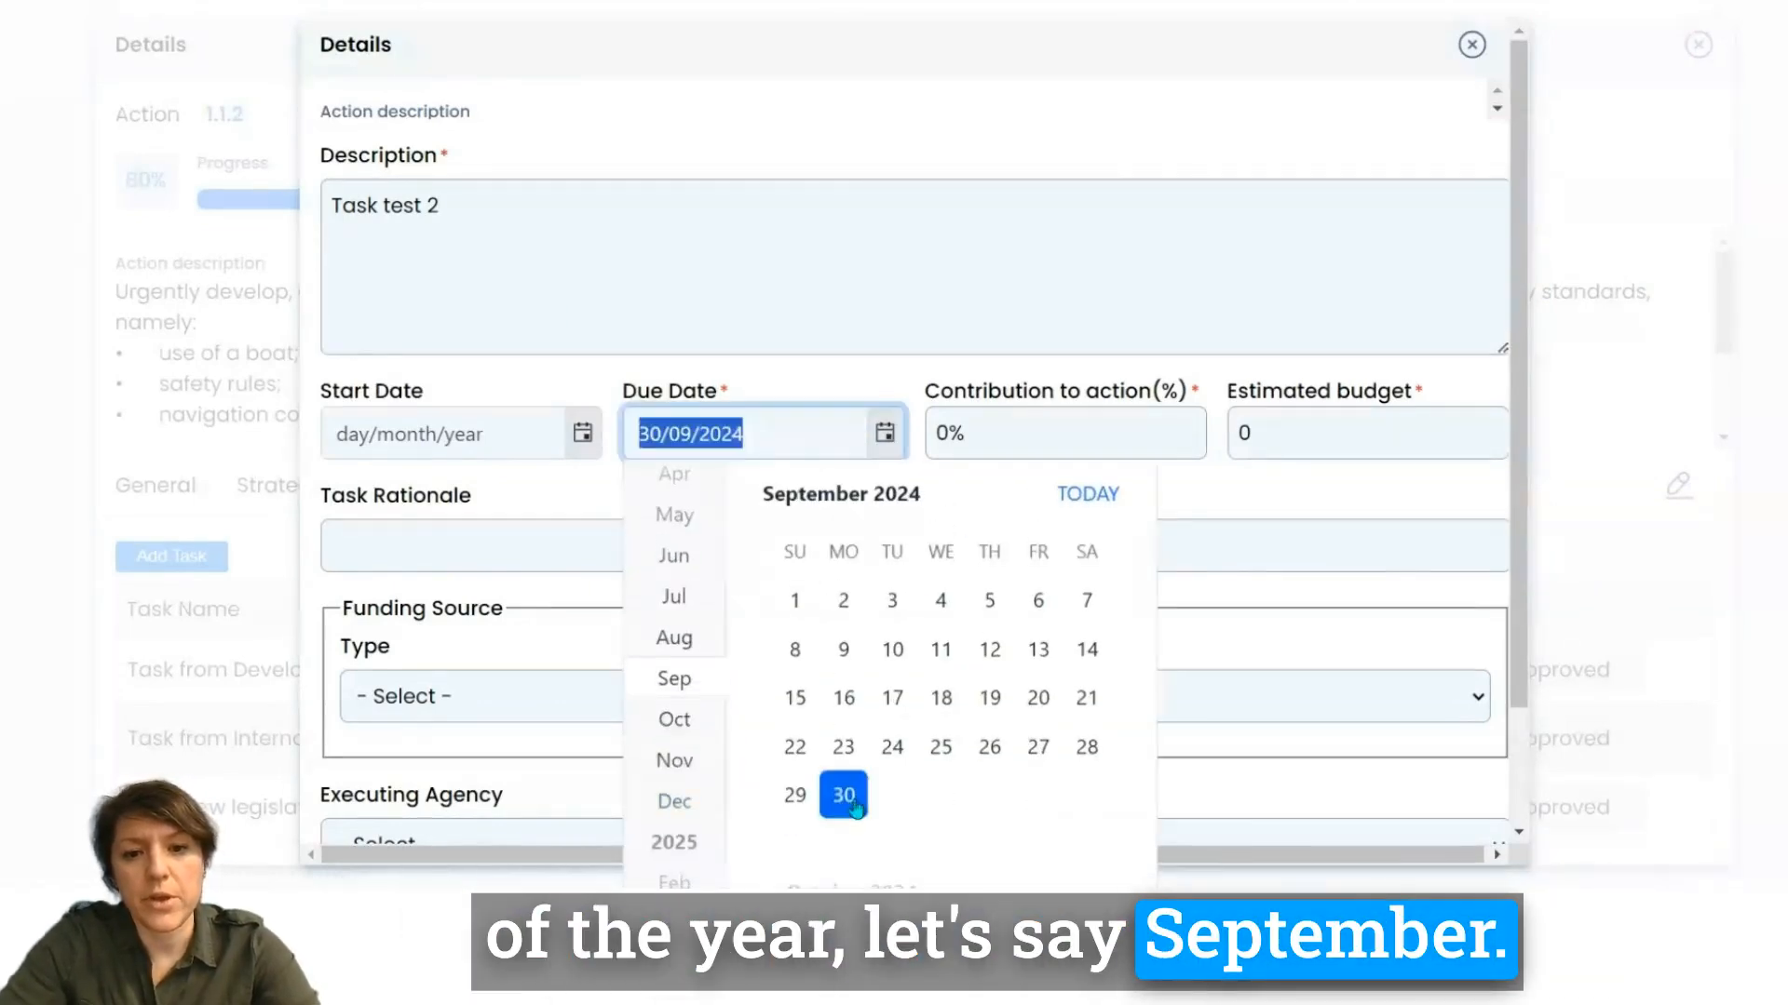
Set the new task's contribution to the action to 15% and its estimated budget to 100000.
click(1152, 445)
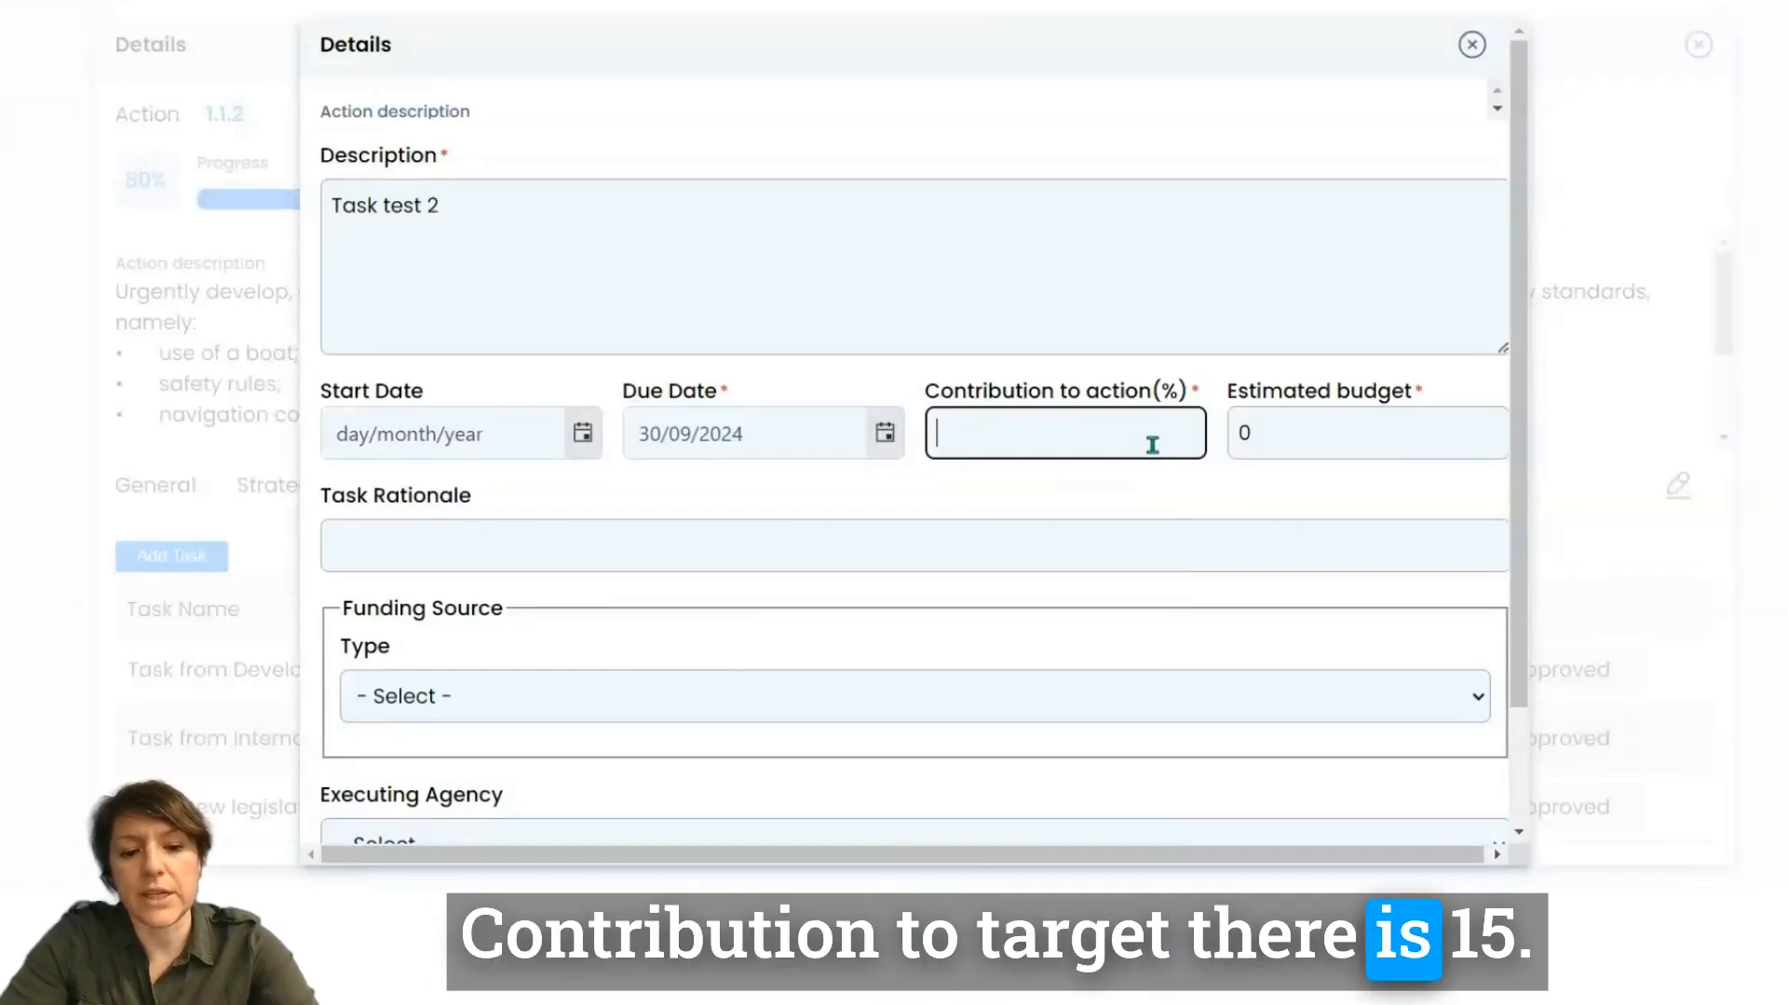
click(1363, 444)
text(100000)
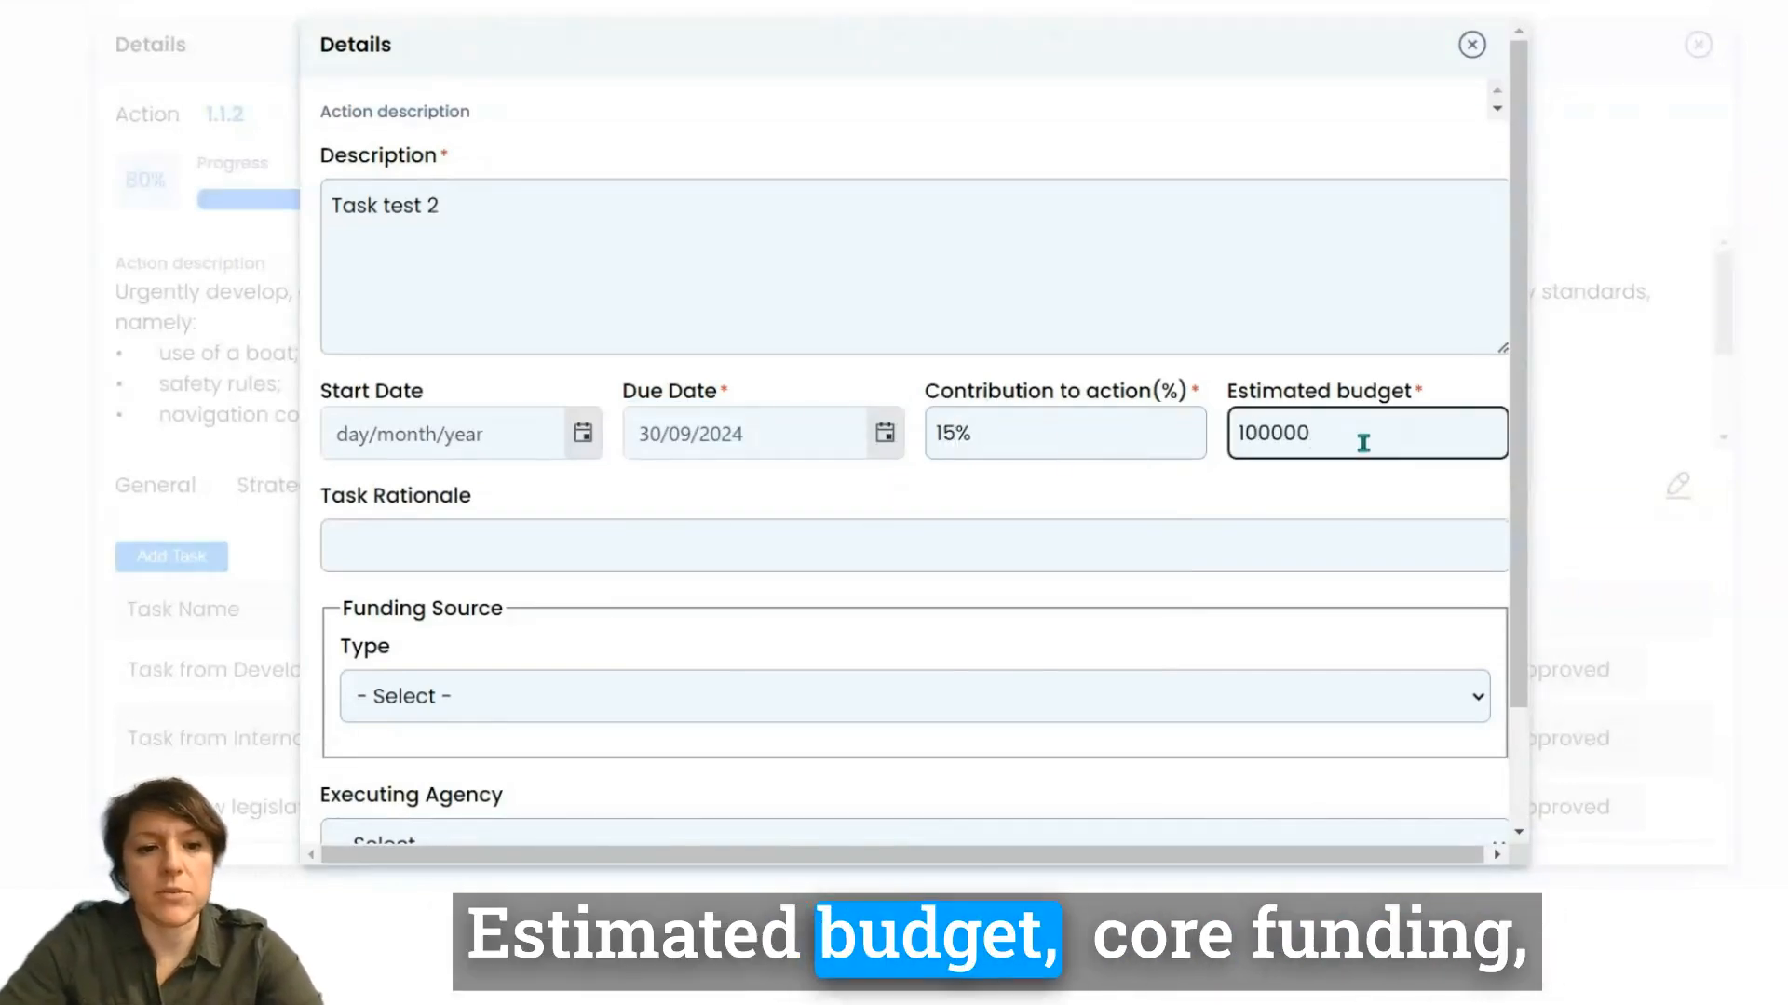
Set the new task's funding source type to Core and its executing agency to Export Development Board.
scroll(1055, 445, down, 2)
click(905, 554)
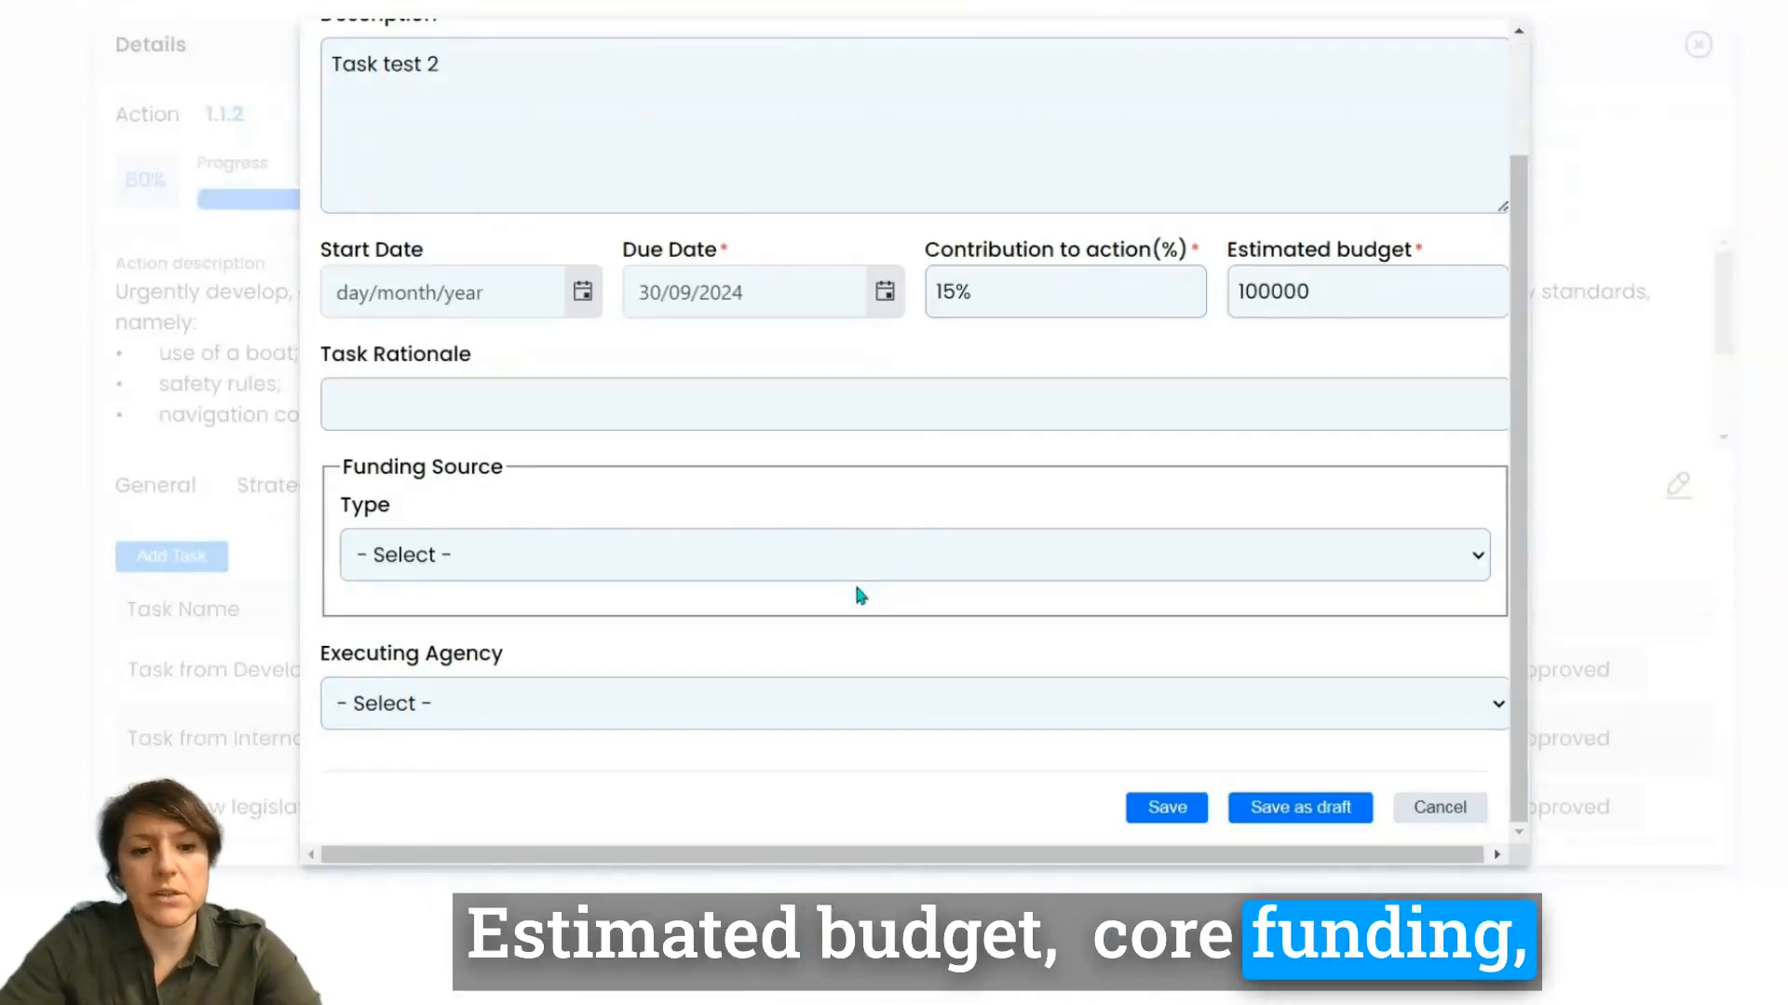
click(852, 579)
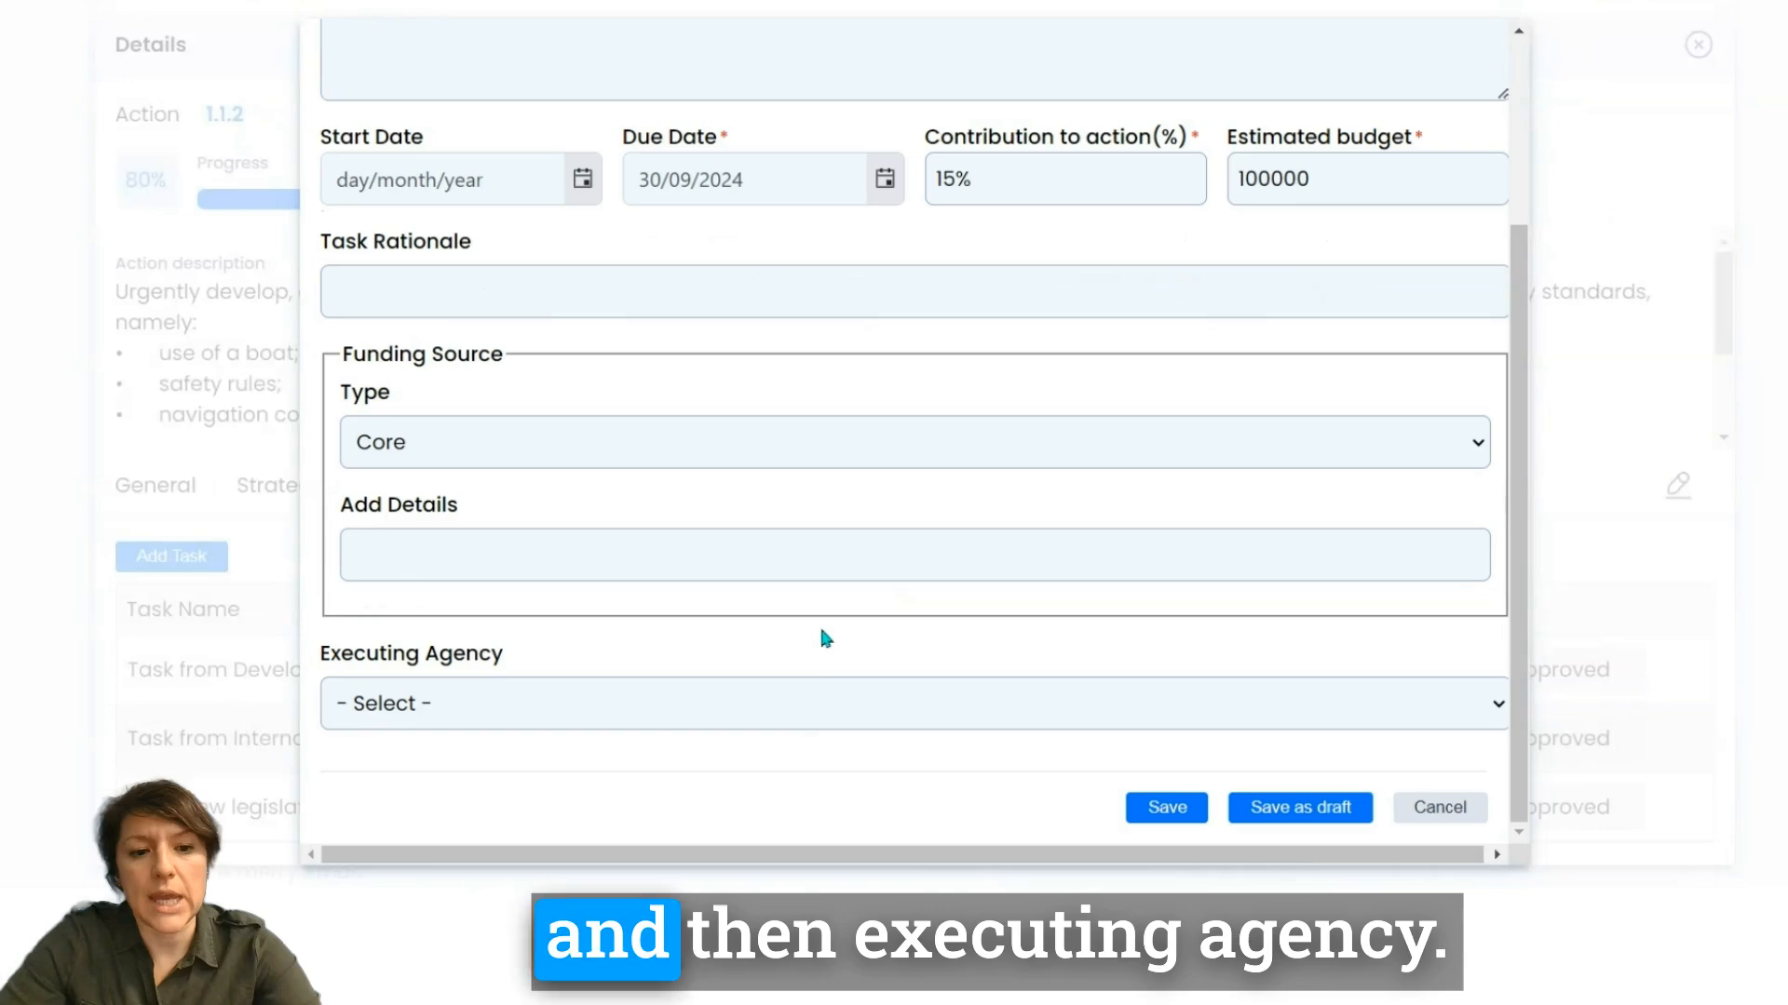
click(768, 685)
click(711, 407)
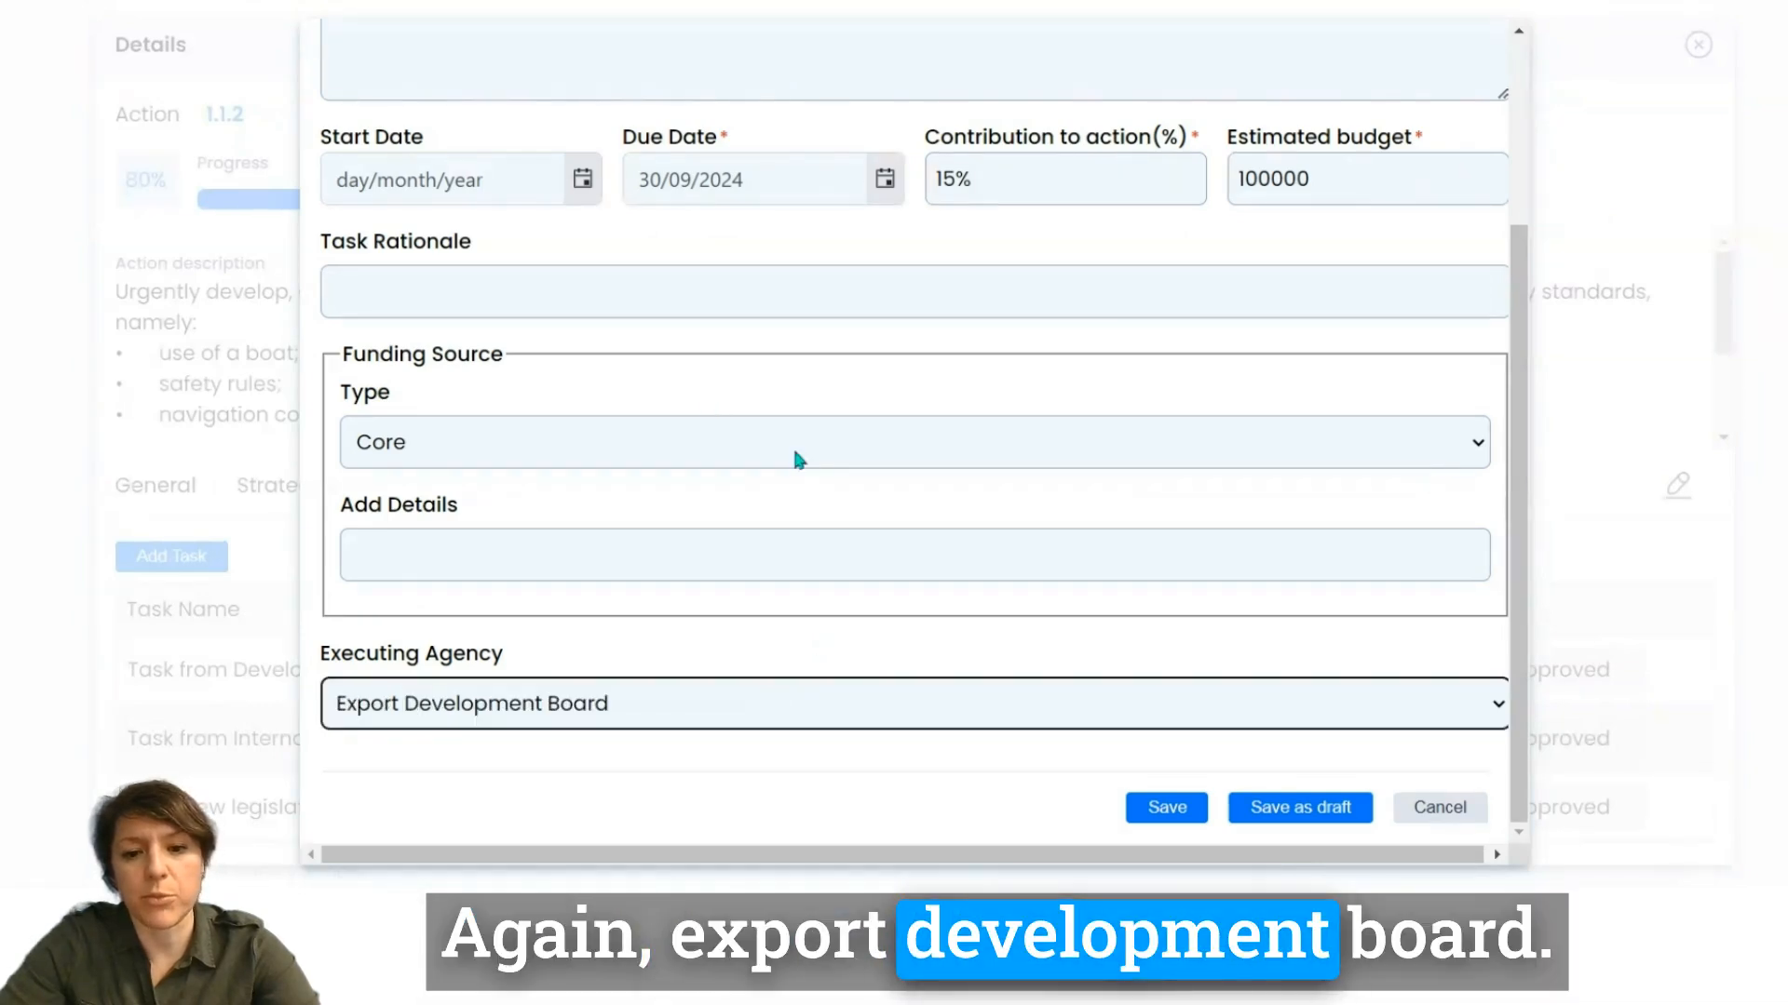
Save the new task and check its contribution in action 1.1.2's task list.
click(1159, 821)
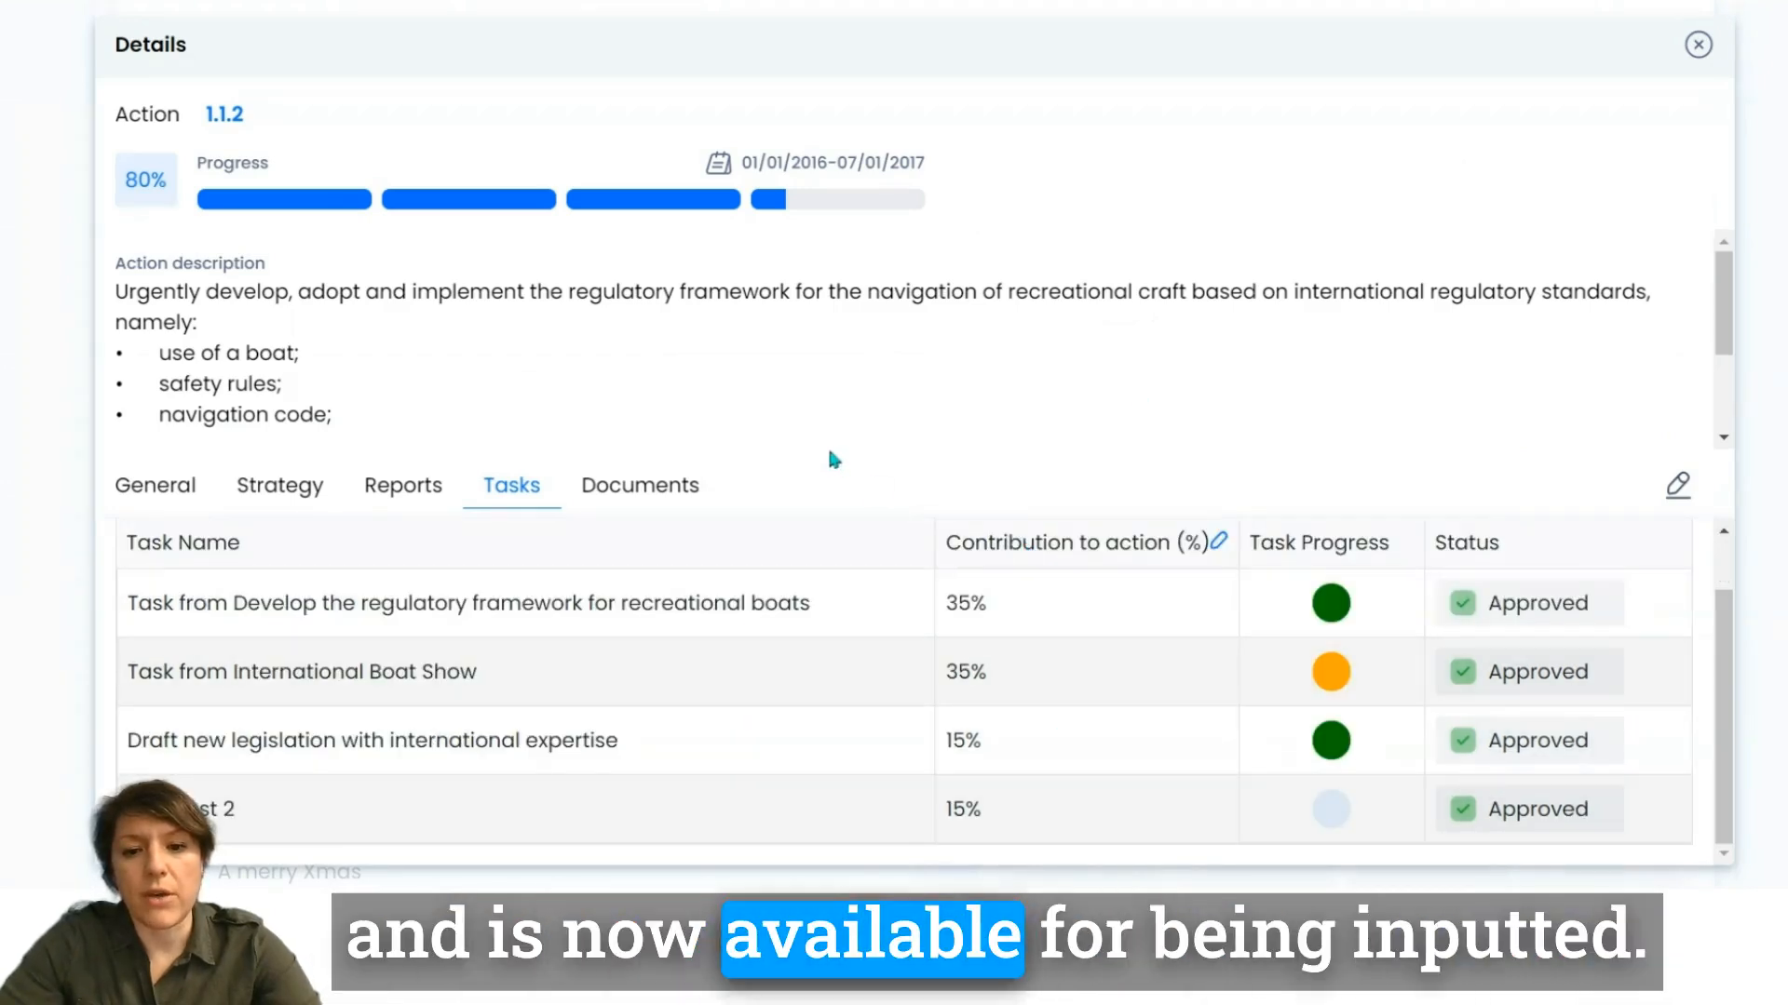
scroll(837, 739, up, 1)
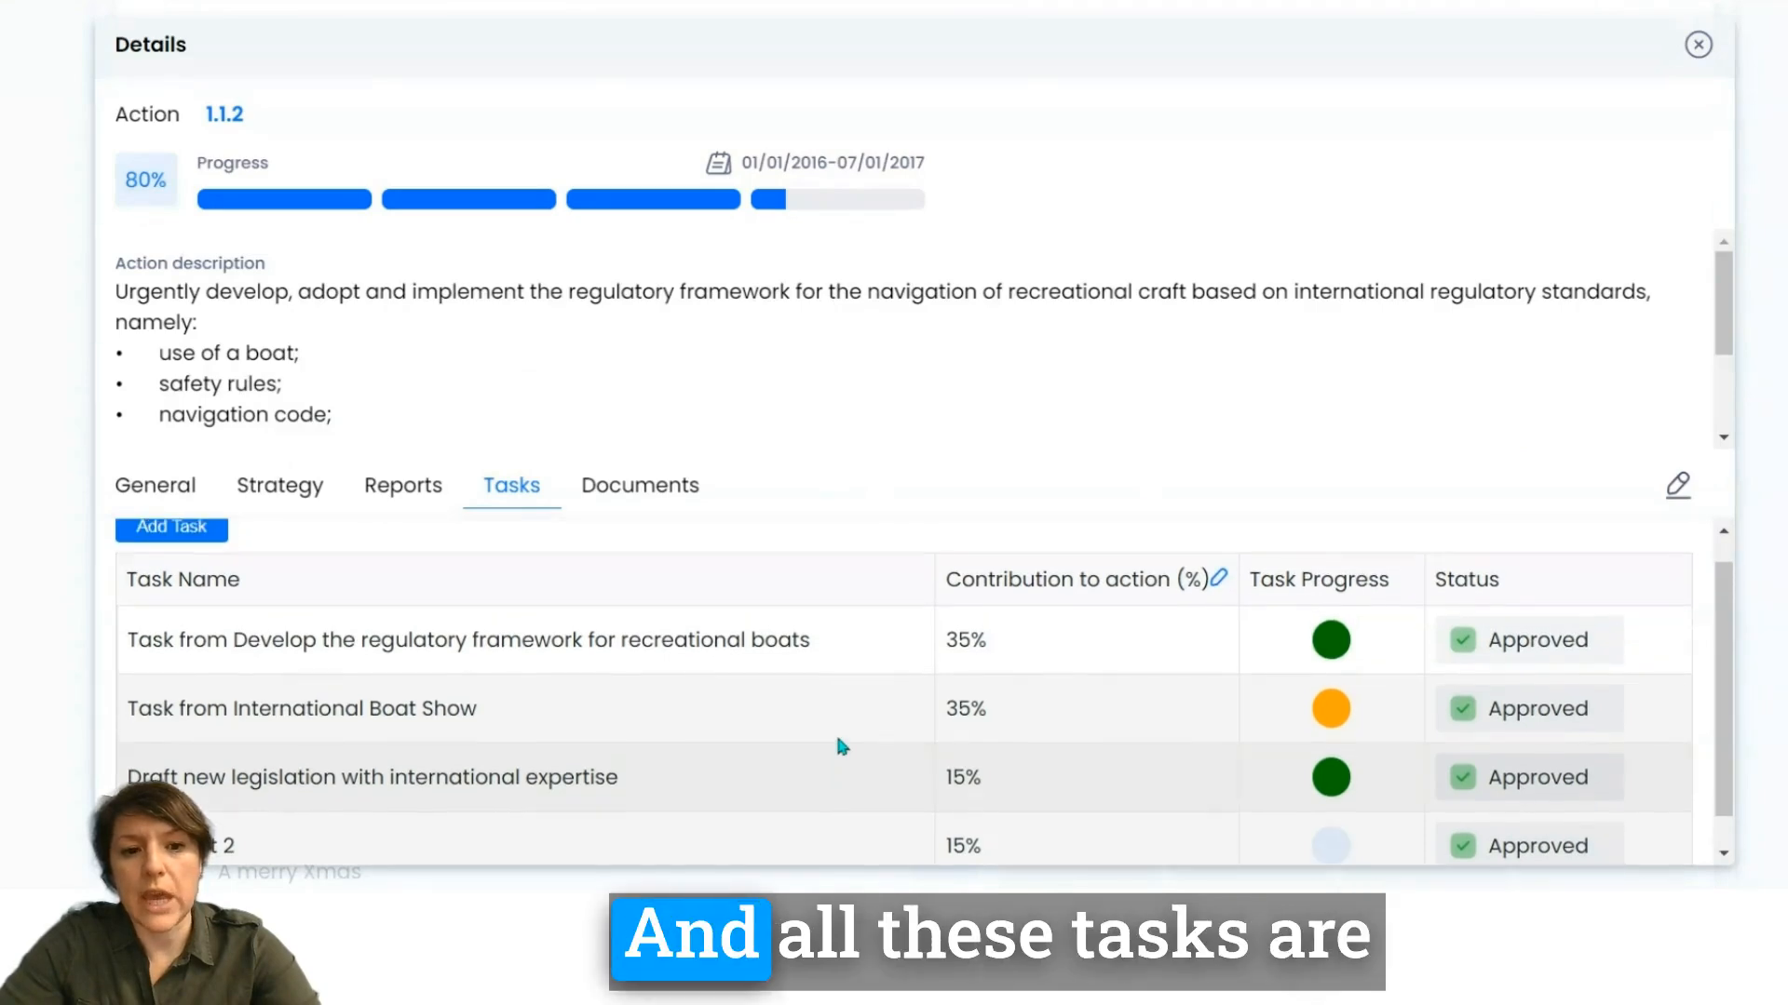
scroll(838, 742, down, 1)
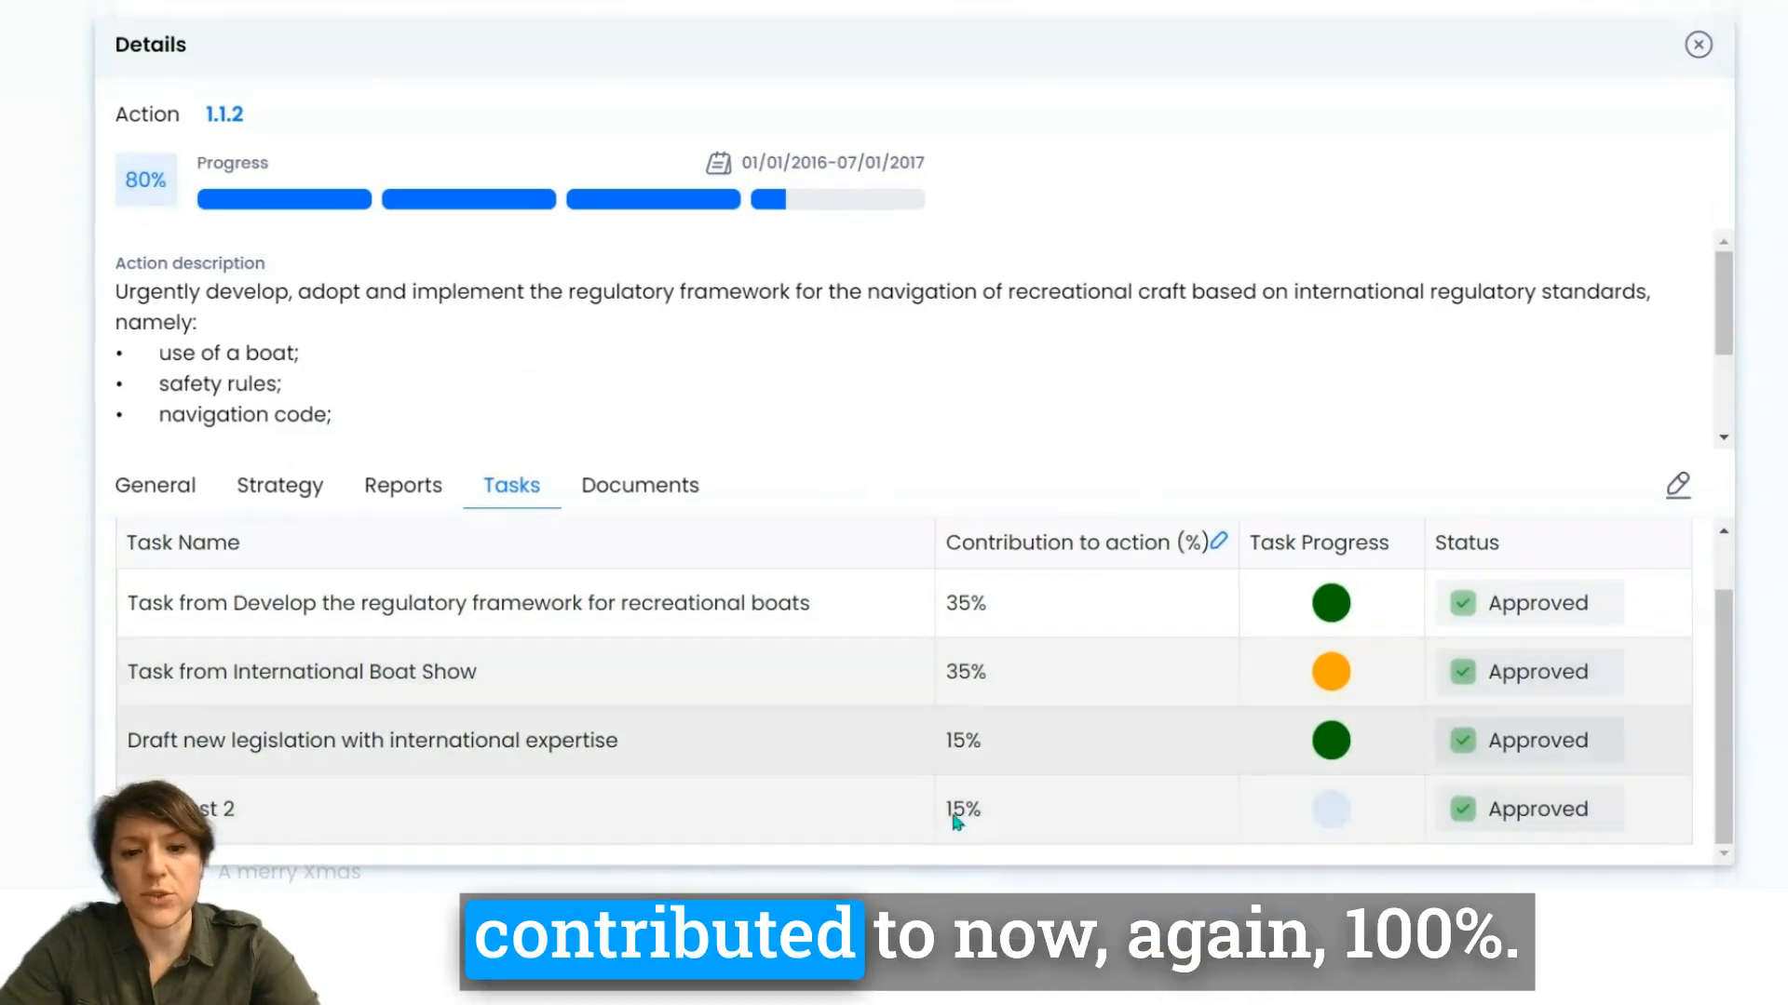